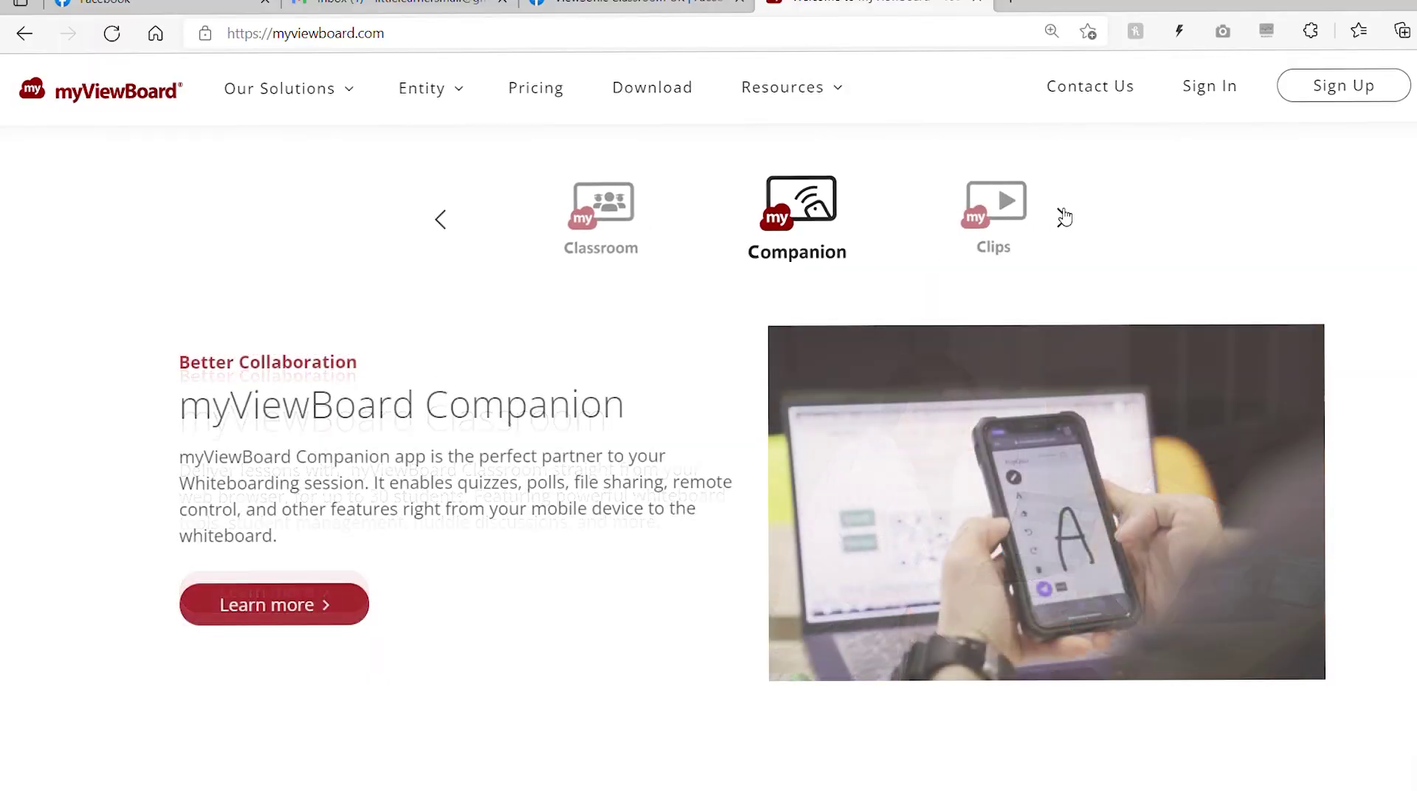
# Browse the myViewBoard solutions carousel from Companion through Originals, Live and Sens.
pyautogui.click(1064, 216)
pyautogui.click(1063, 216)
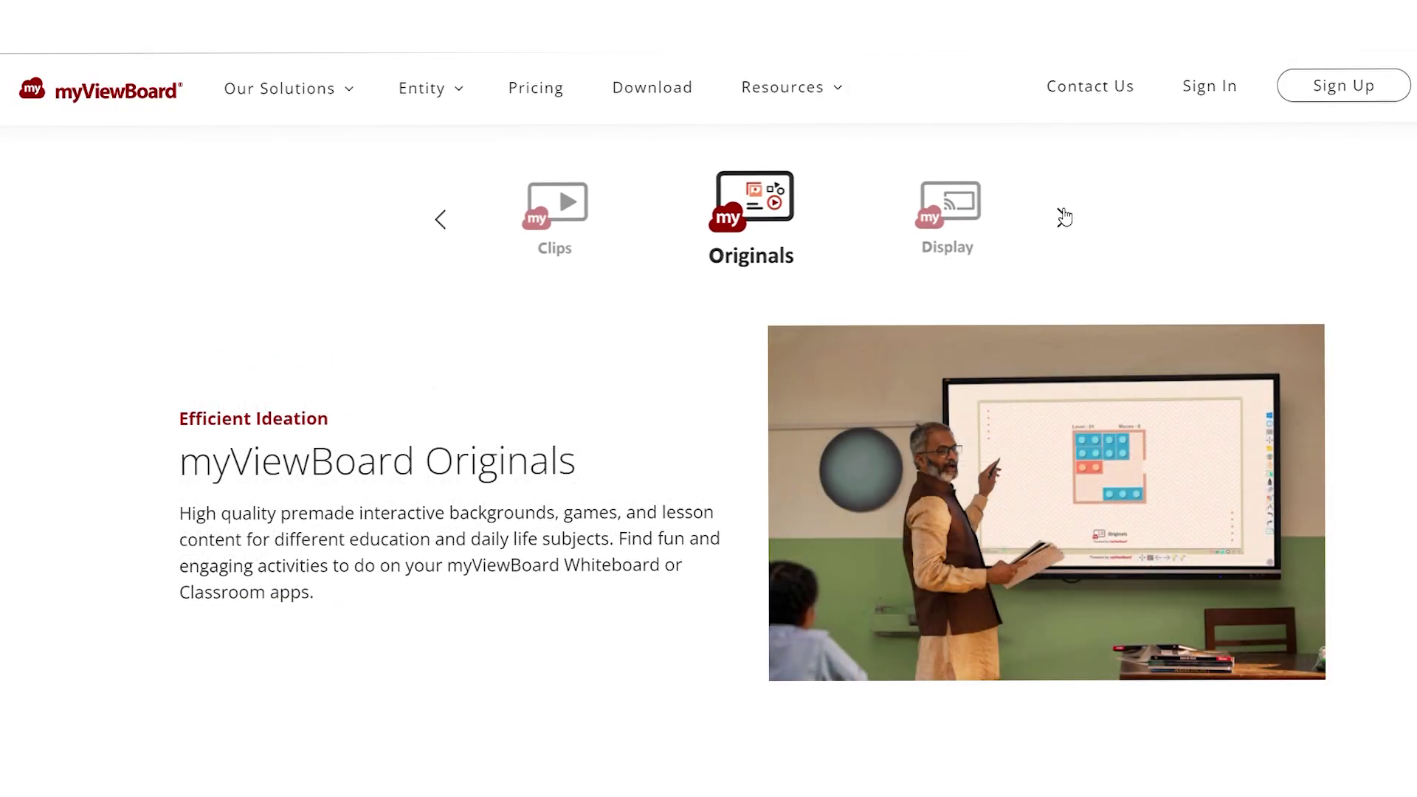
pyautogui.click(1064, 216)
pyautogui.click(1063, 217)
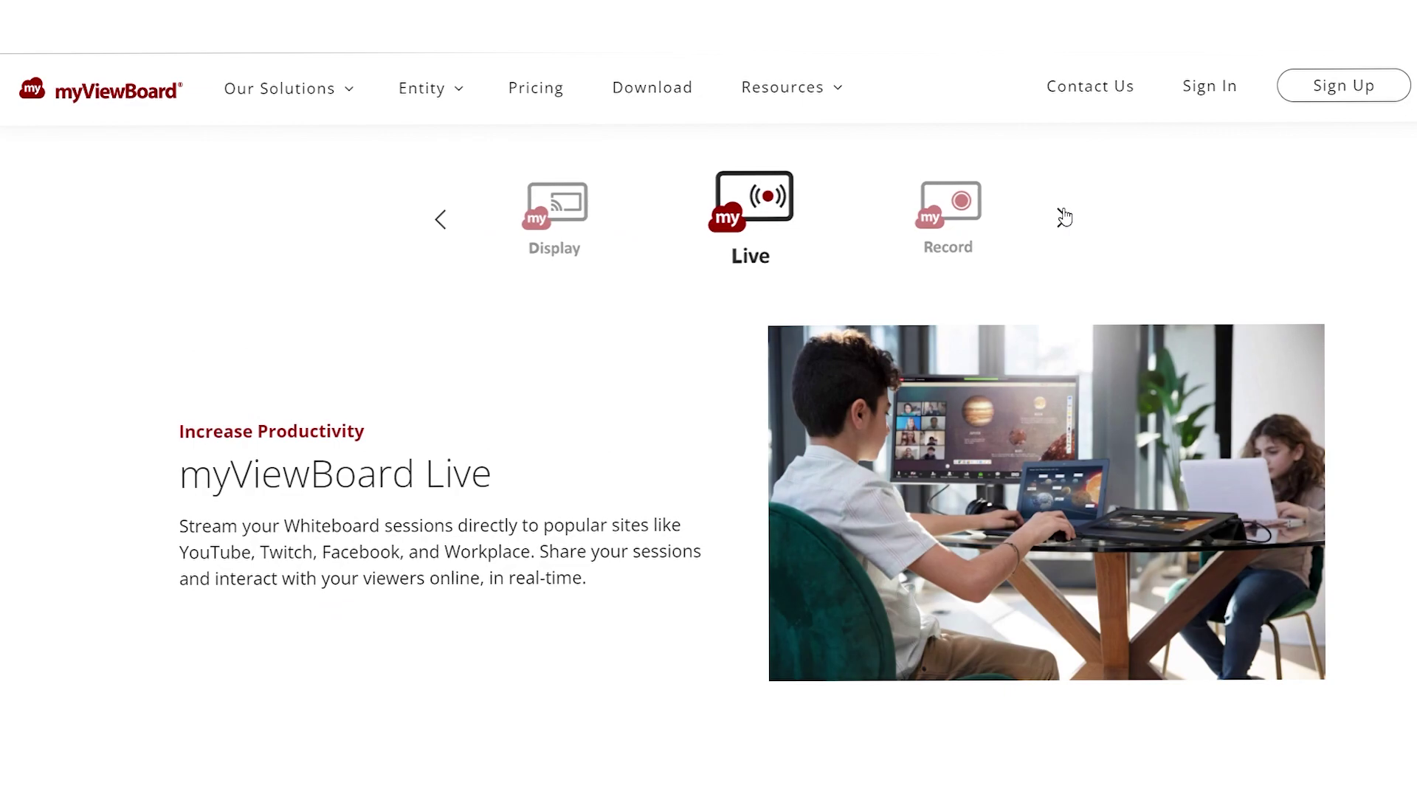
pyautogui.click(1064, 216)
pyautogui.click(1063, 216)
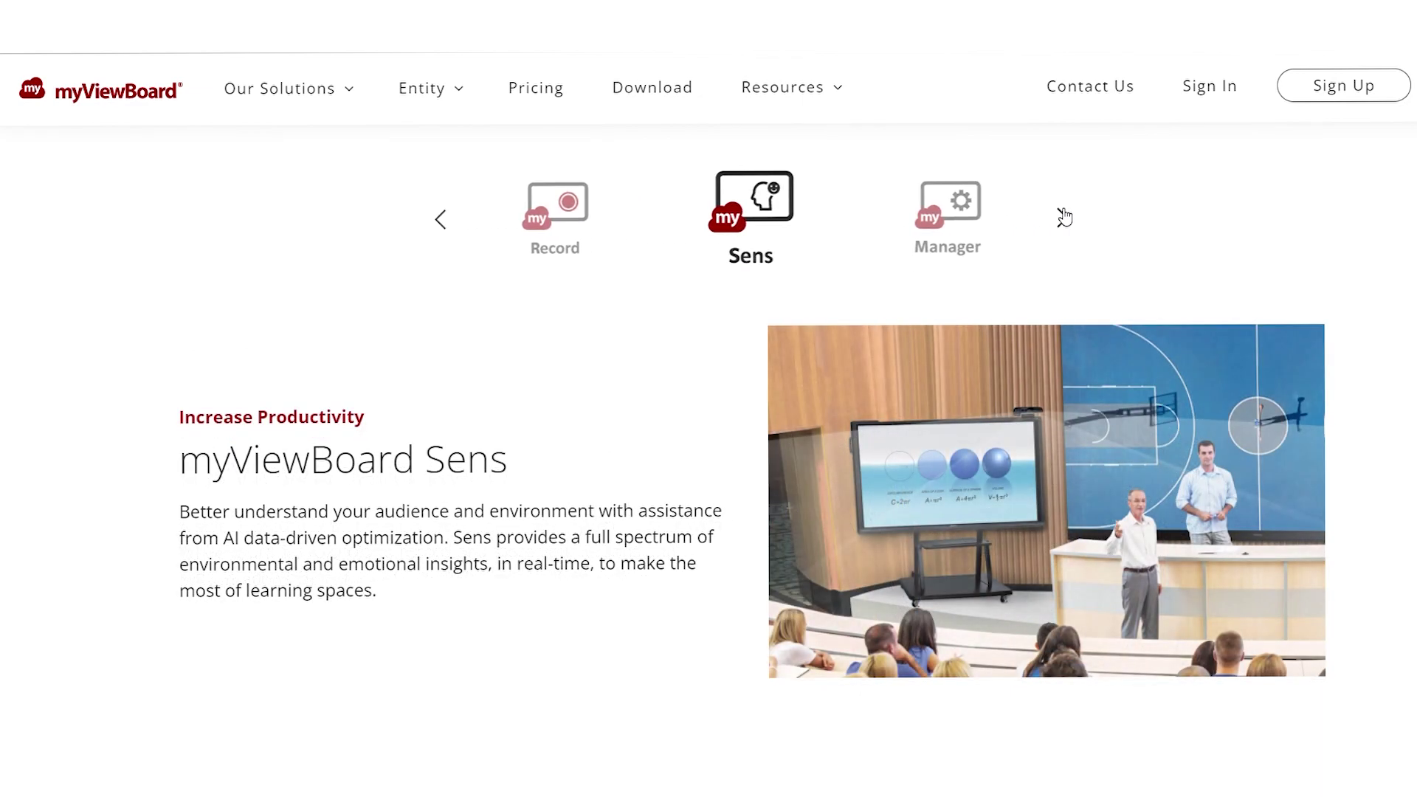
pyautogui.click(1063, 216)
pyautogui.click(1064, 216)
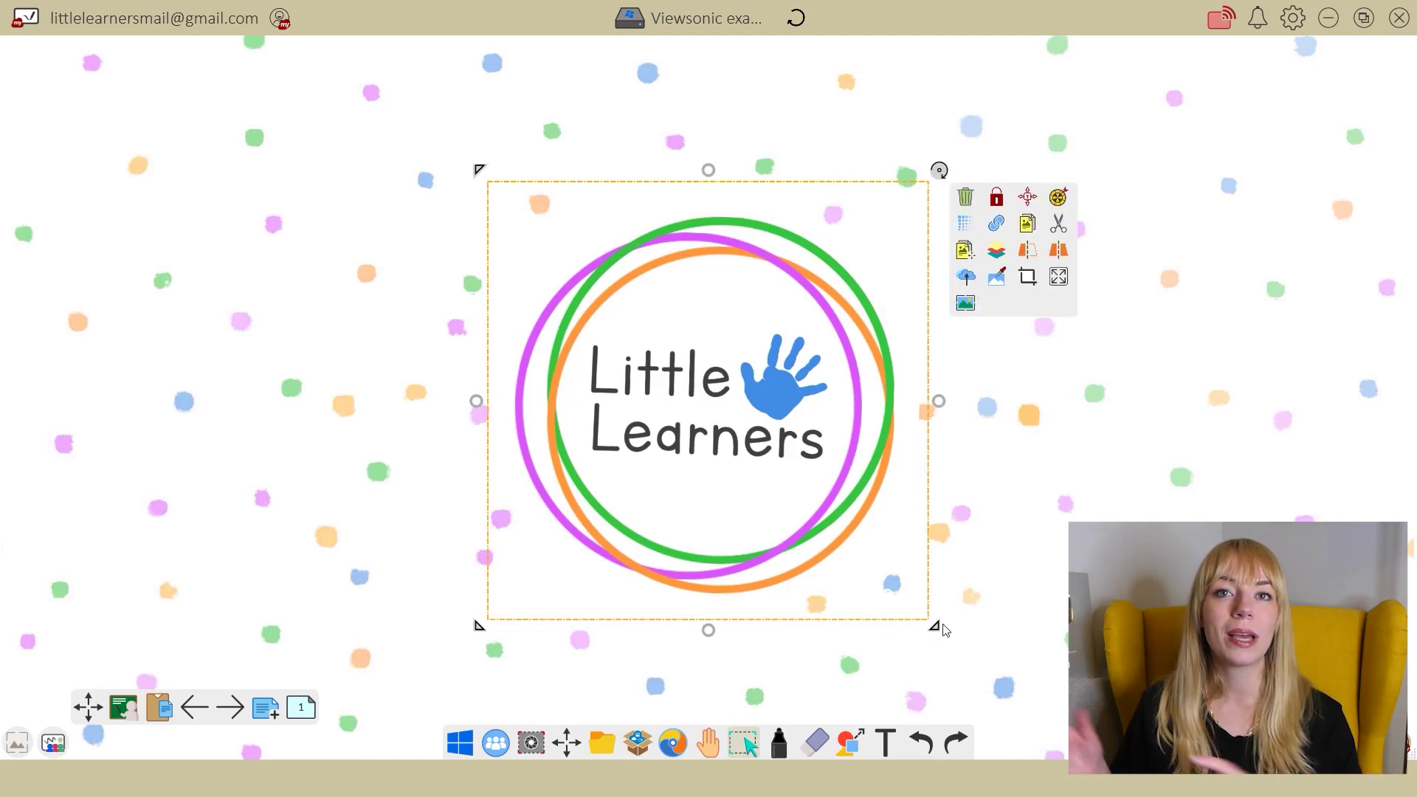
# Shrink, enlarge and reposition the Little Learners logo around the centre of the page, and open its object actions.
pyautogui.moveTo(940, 622); pyautogui.dragTo(849, 539)
pyautogui.moveTo(728, 384); pyautogui.dragTo(783, 391)
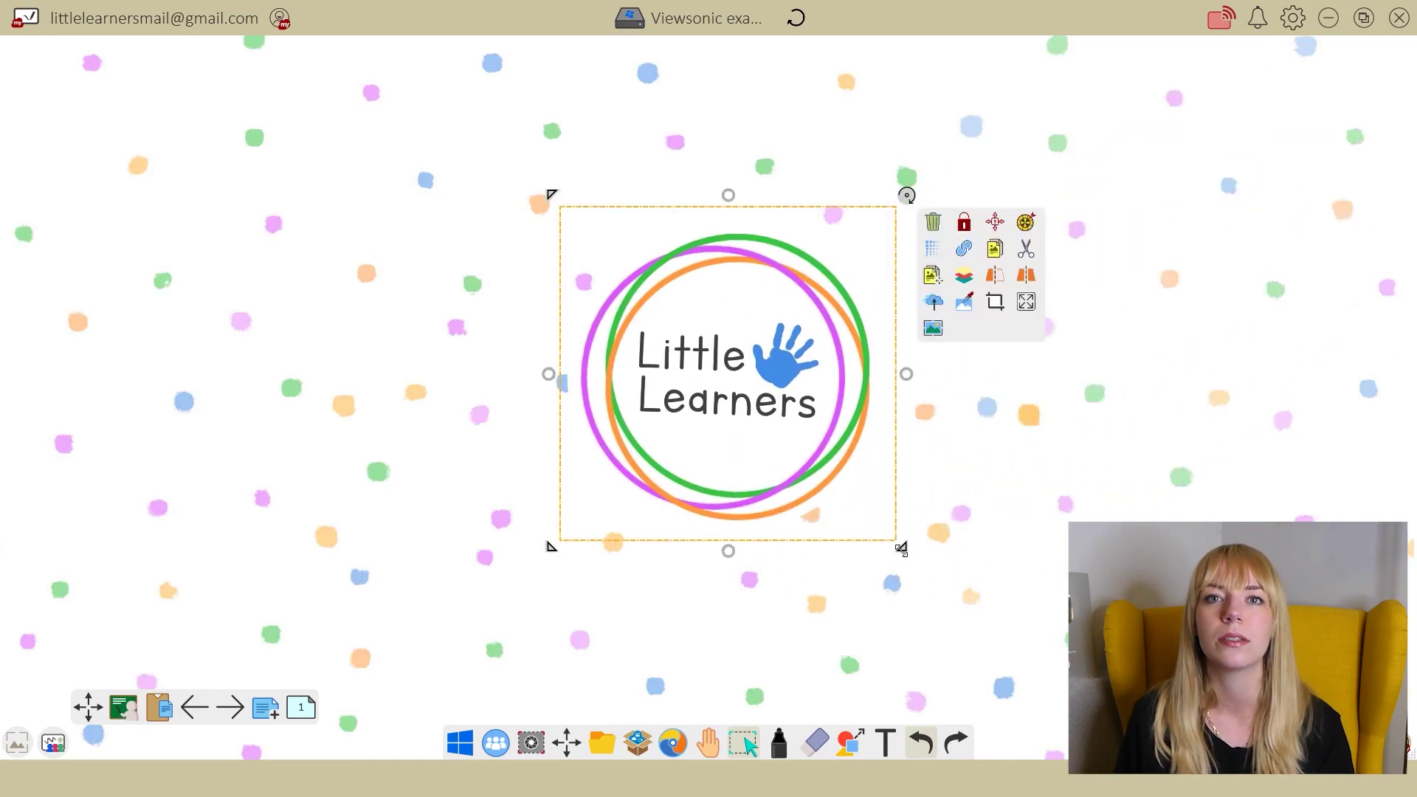
pyautogui.moveTo(901, 550); pyautogui.dragTo(1072, 673)
pyautogui.moveTo(909, 511); pyautogui.dragTo(831, 450)
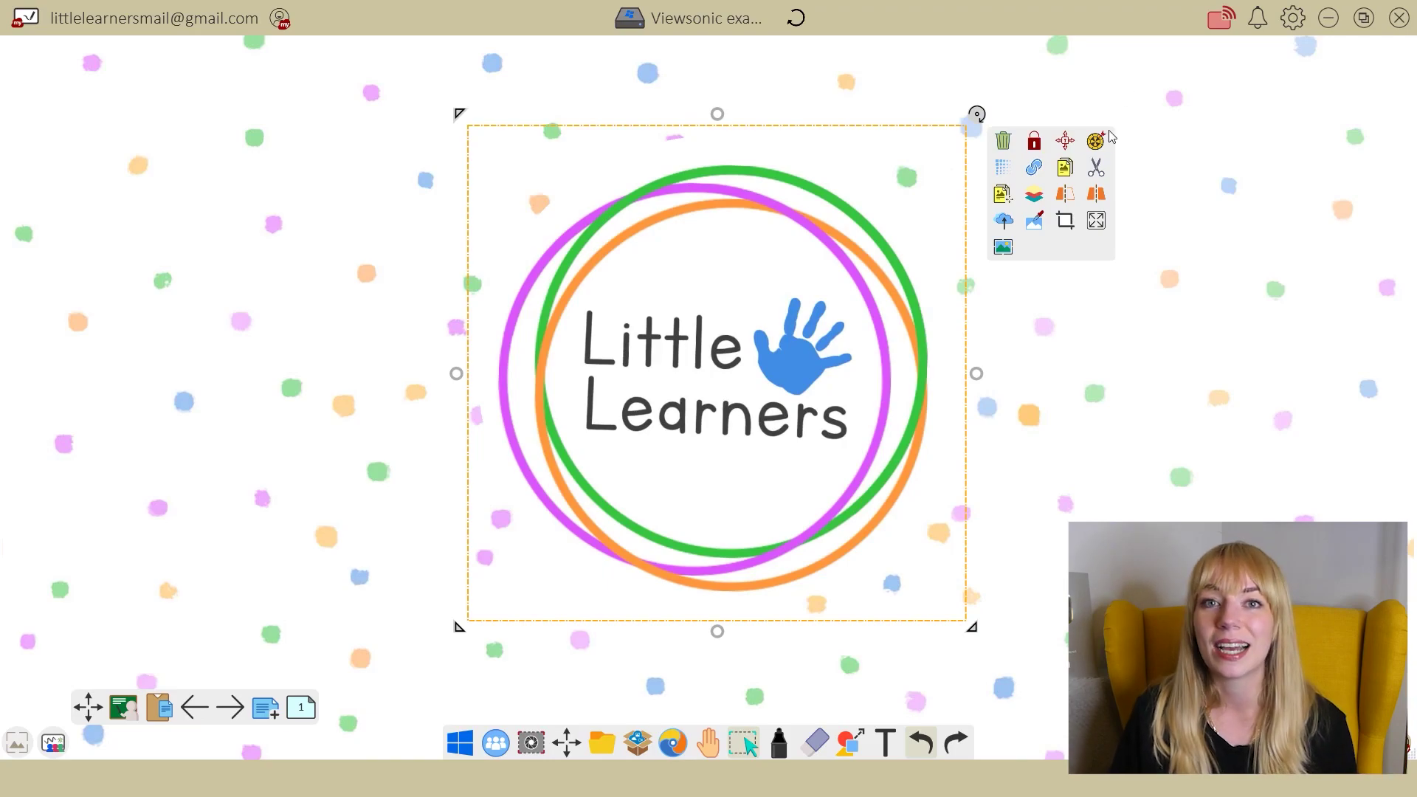
pyautogui.click(1099, 140)
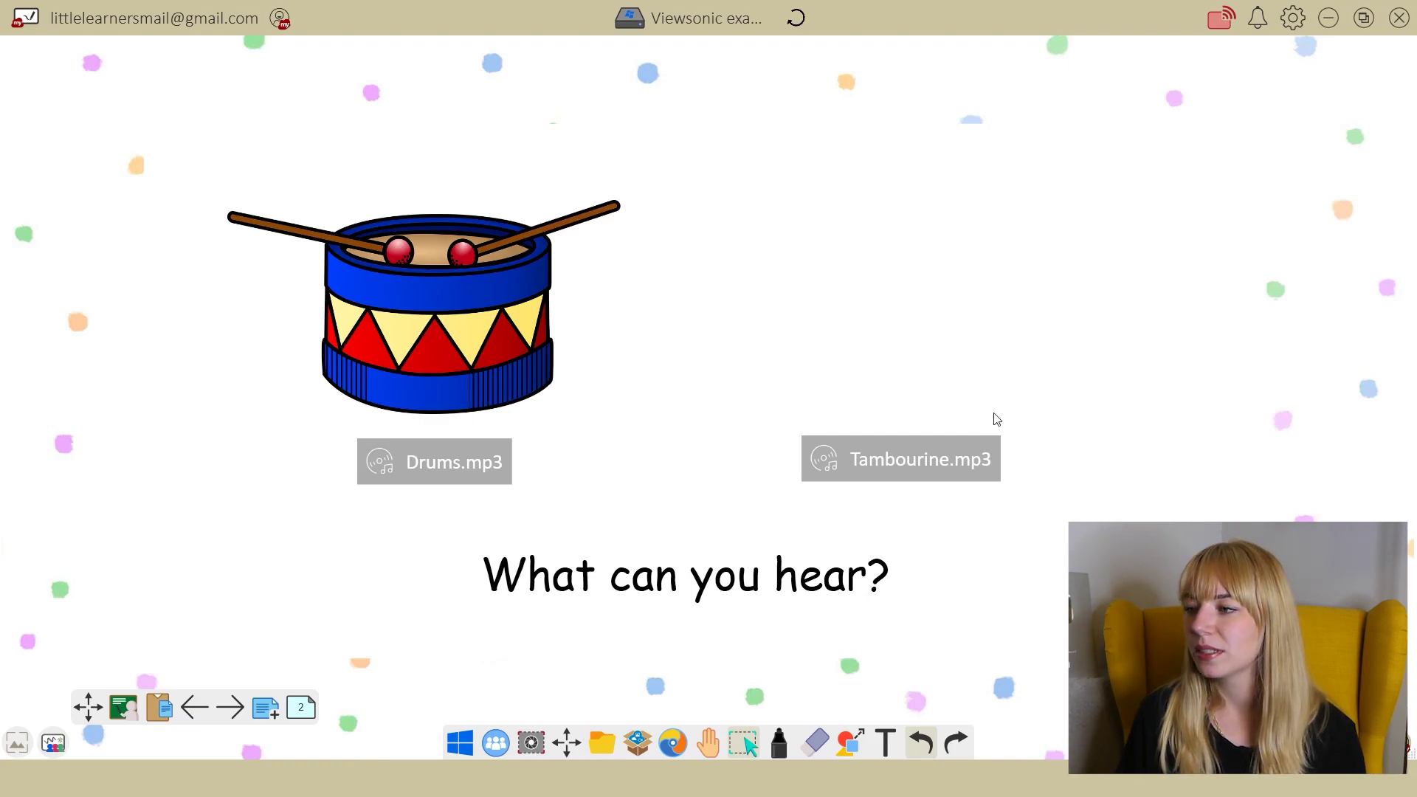
# Search the web images for "tambourine clipart" and add the cream and orange tambourine picture to the page.
pyautogui.click(638, 741)
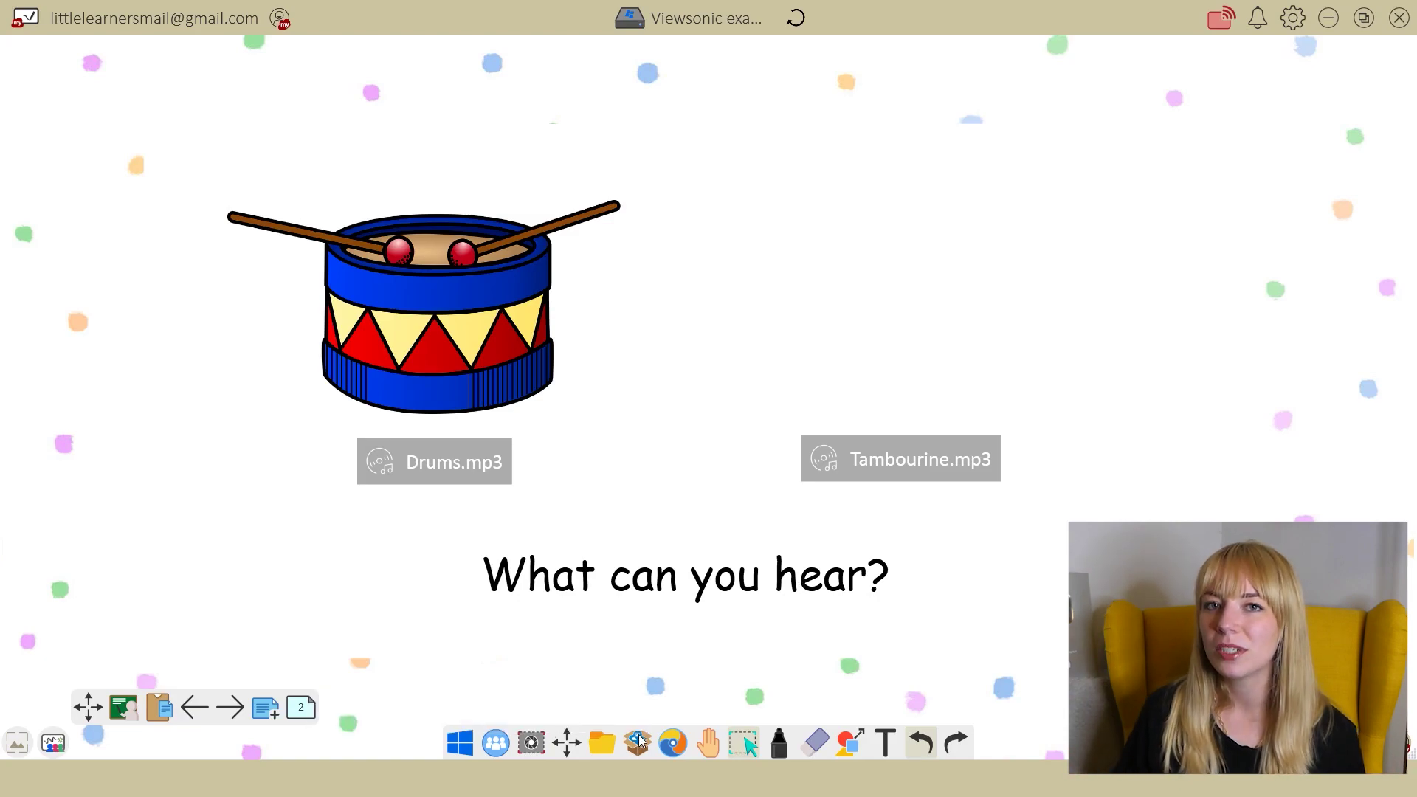
pyautogui.click(619, 272)
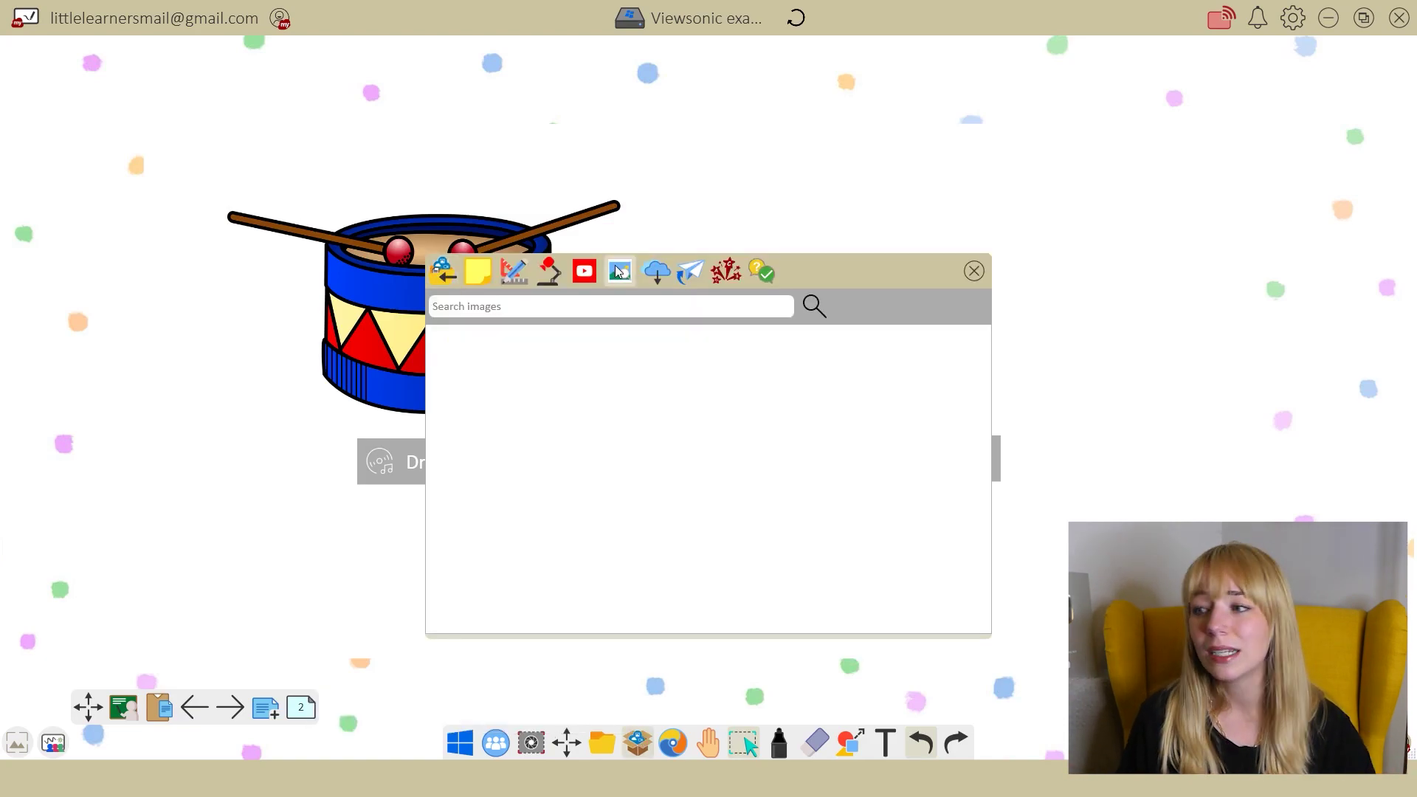
pyautogui.click(620, 307)
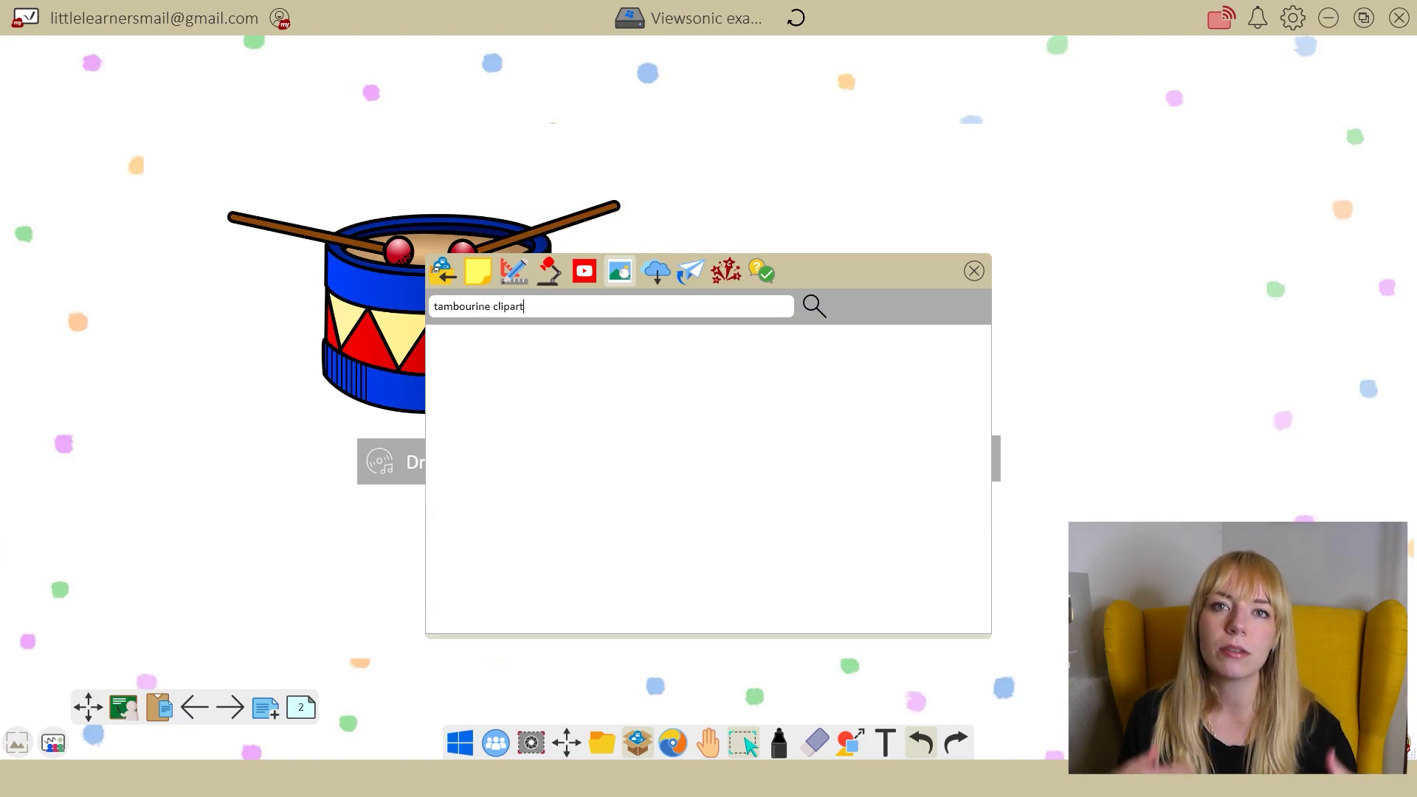
pyautogui.press('Return')
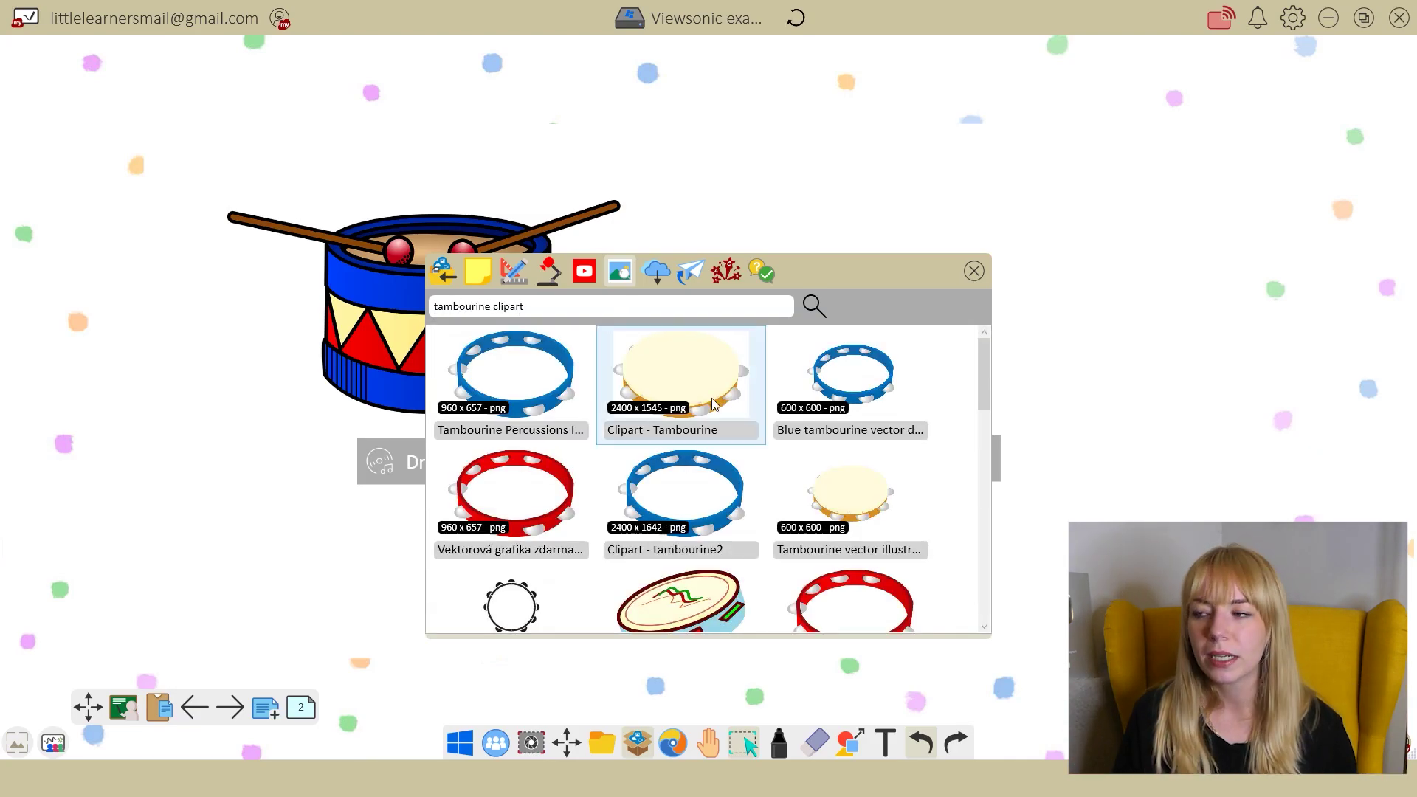
pyautogui.moveTo(713, 403); pyautogui.dragTo(1060, 221)
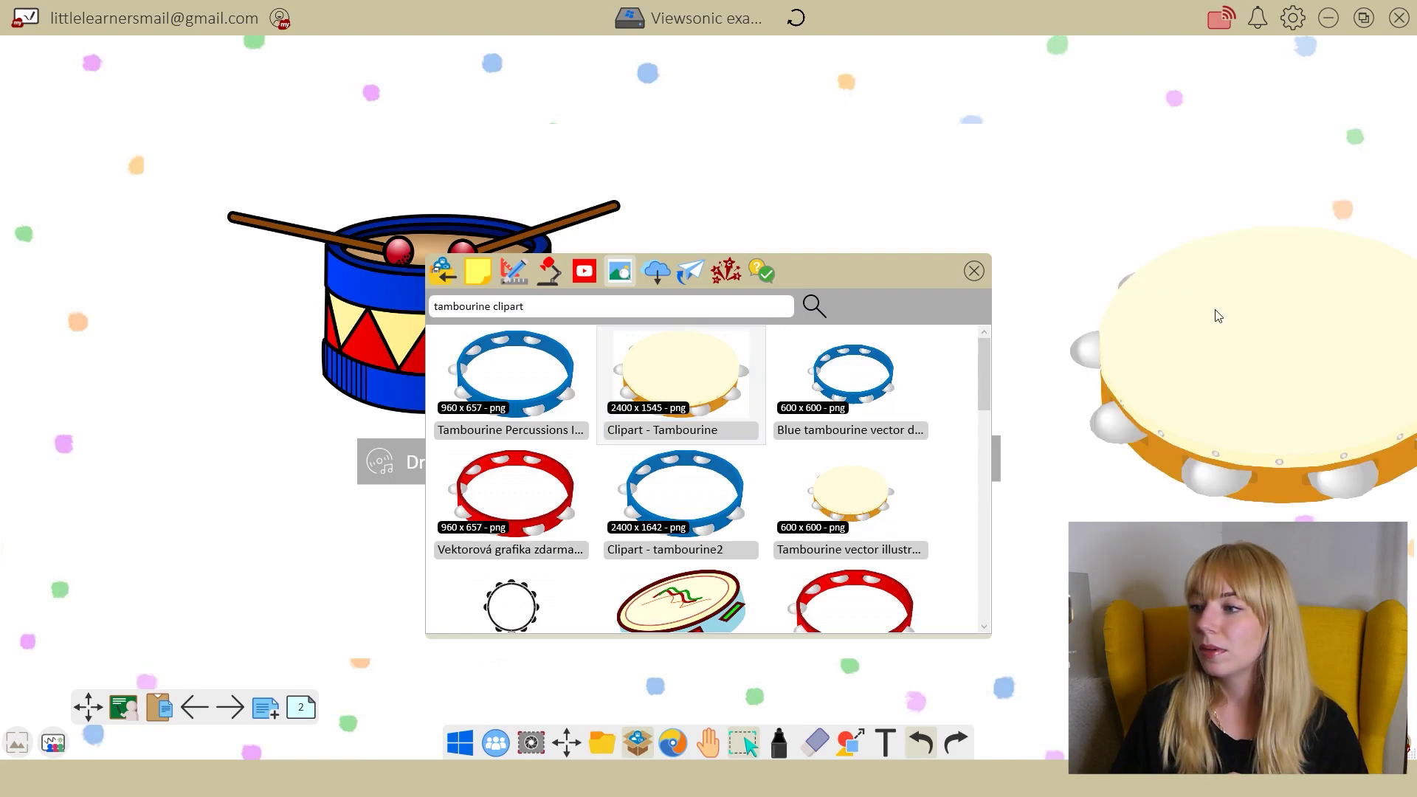
# Close the image search, then fit the tambourine picture above the Tambourine.mp3 label and tilt it slightly.
pyautogui.click(973, 273)
pyautogui.moveTo(1284, 347); pyautogui.dragTo(799, 377)
pyautogui.moveTo(1064, 208); pyautogui.dragTo(1037, 254)
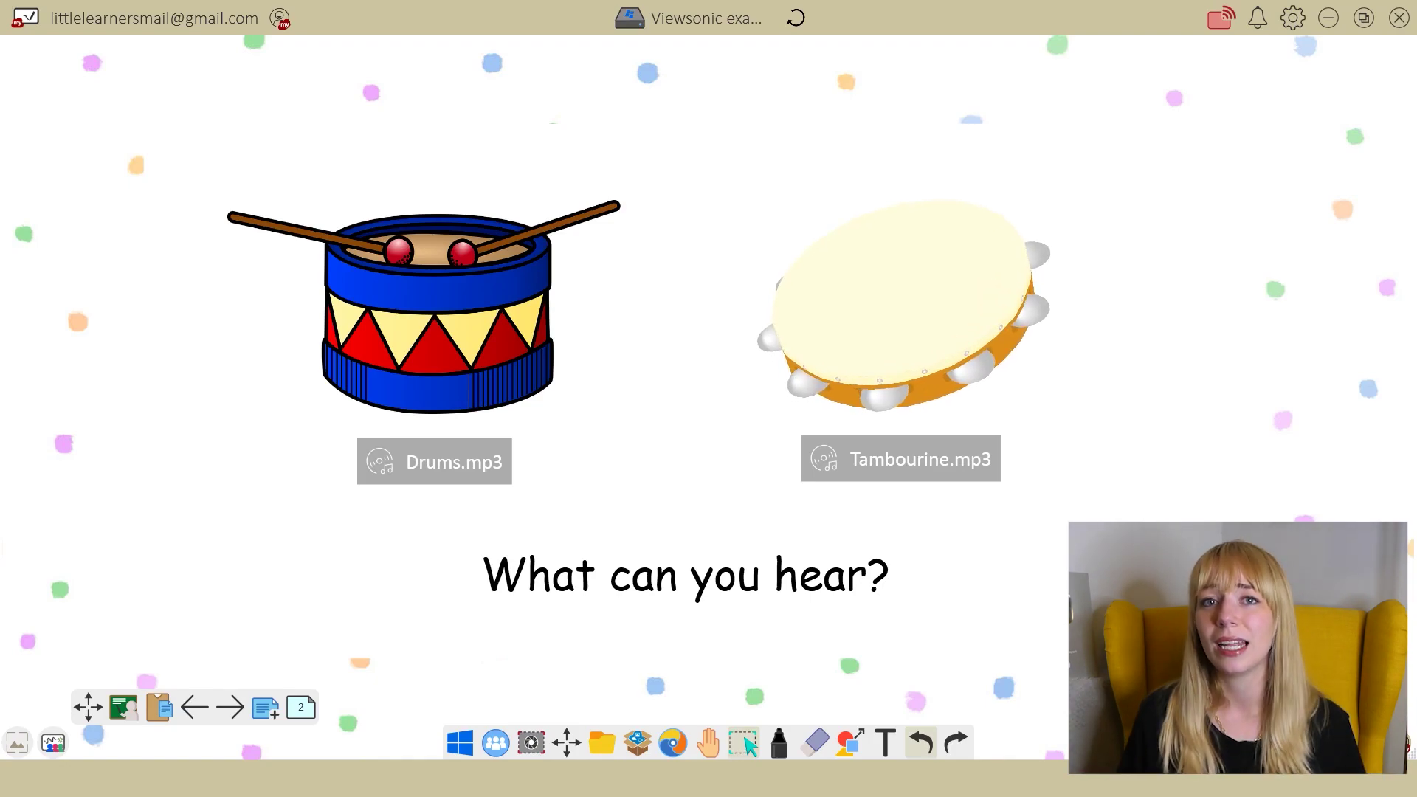
# Select and deselect the Drums.mp3 clip, then switch the whiteboard to presentation mode.
pyautogui.click(434, 462)
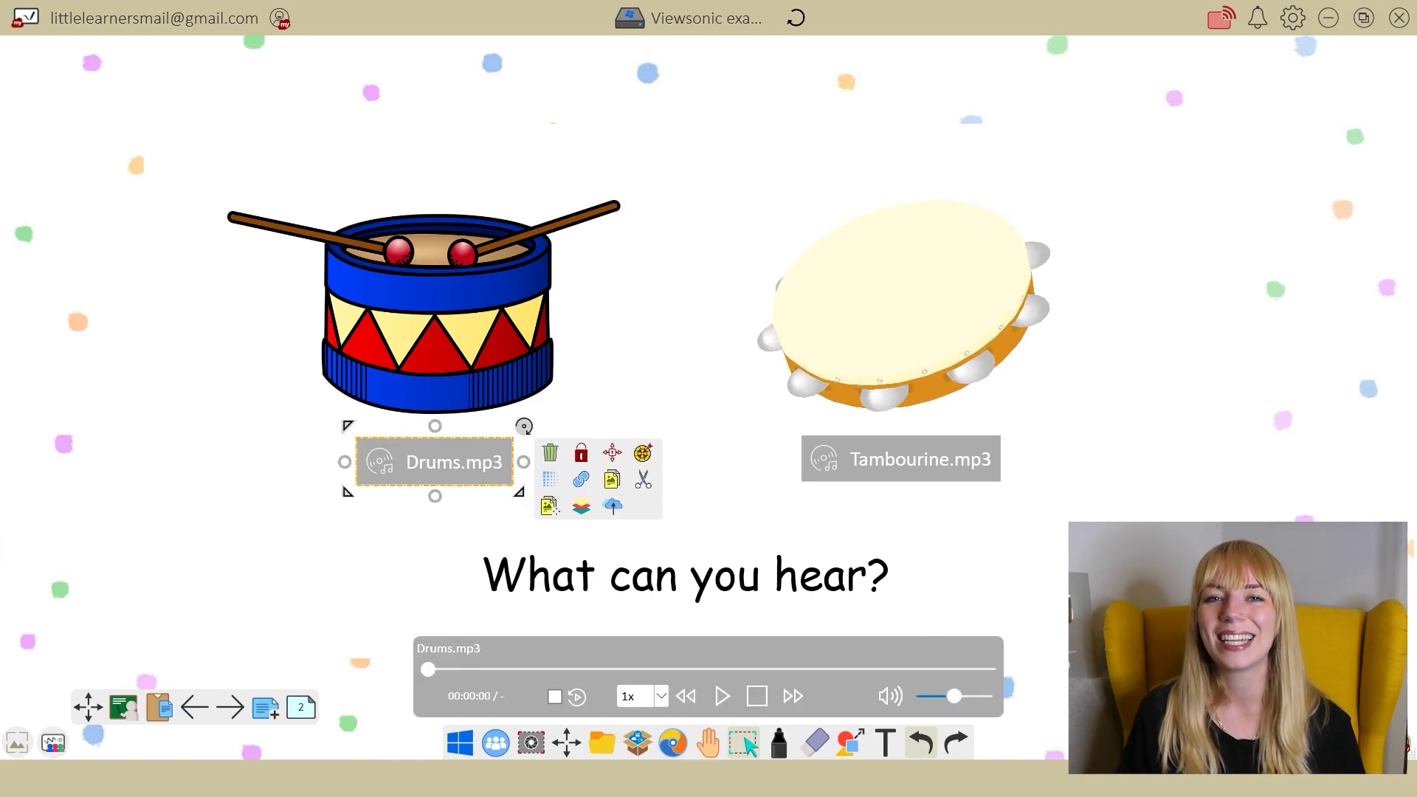
pyautogui.press('Escape')
pyautogui.press('F11')
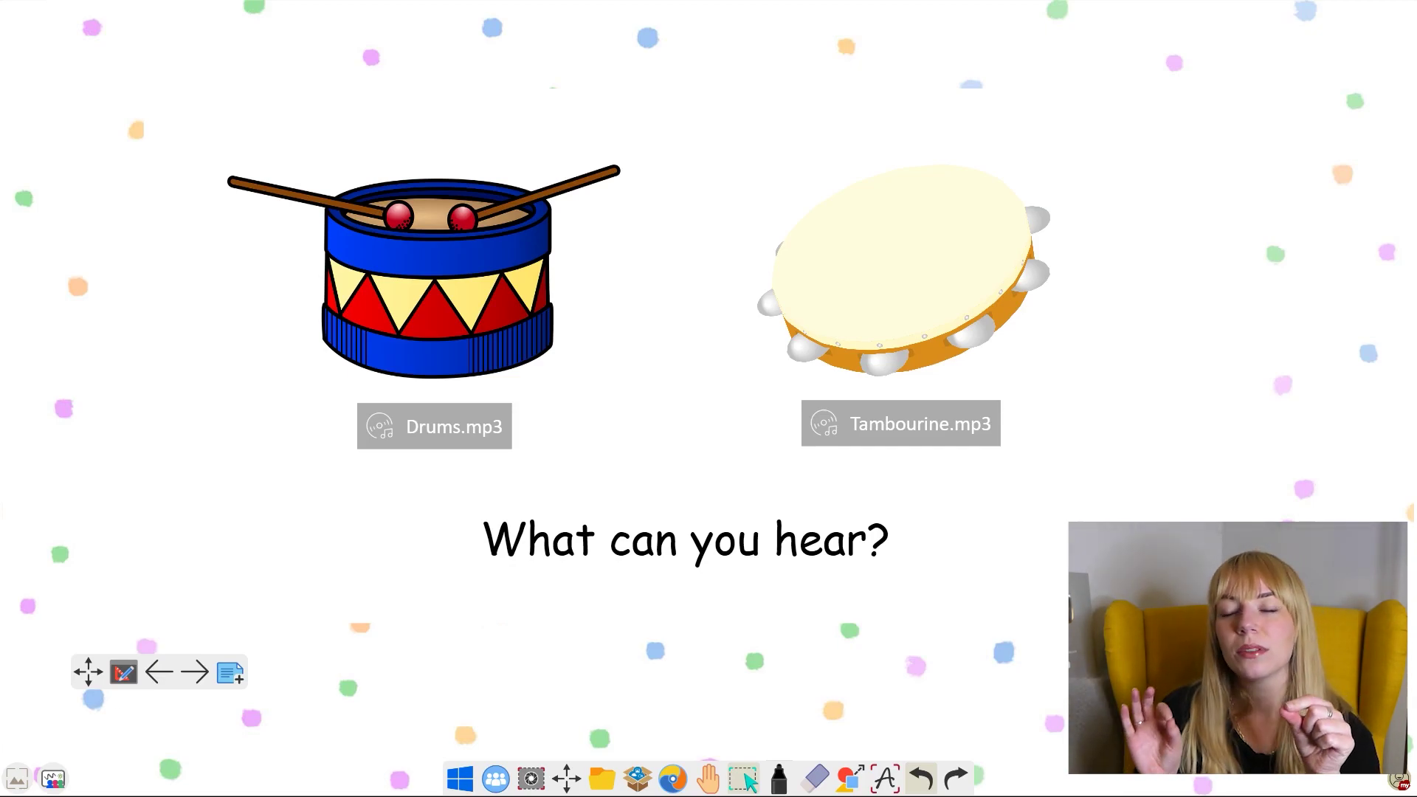
# Try out the Drums.mp3 and Tambourine.mp3 sound clips, pausing the tambourine partway, and dismiss the audio player.
pyautogui.click(434, 426)
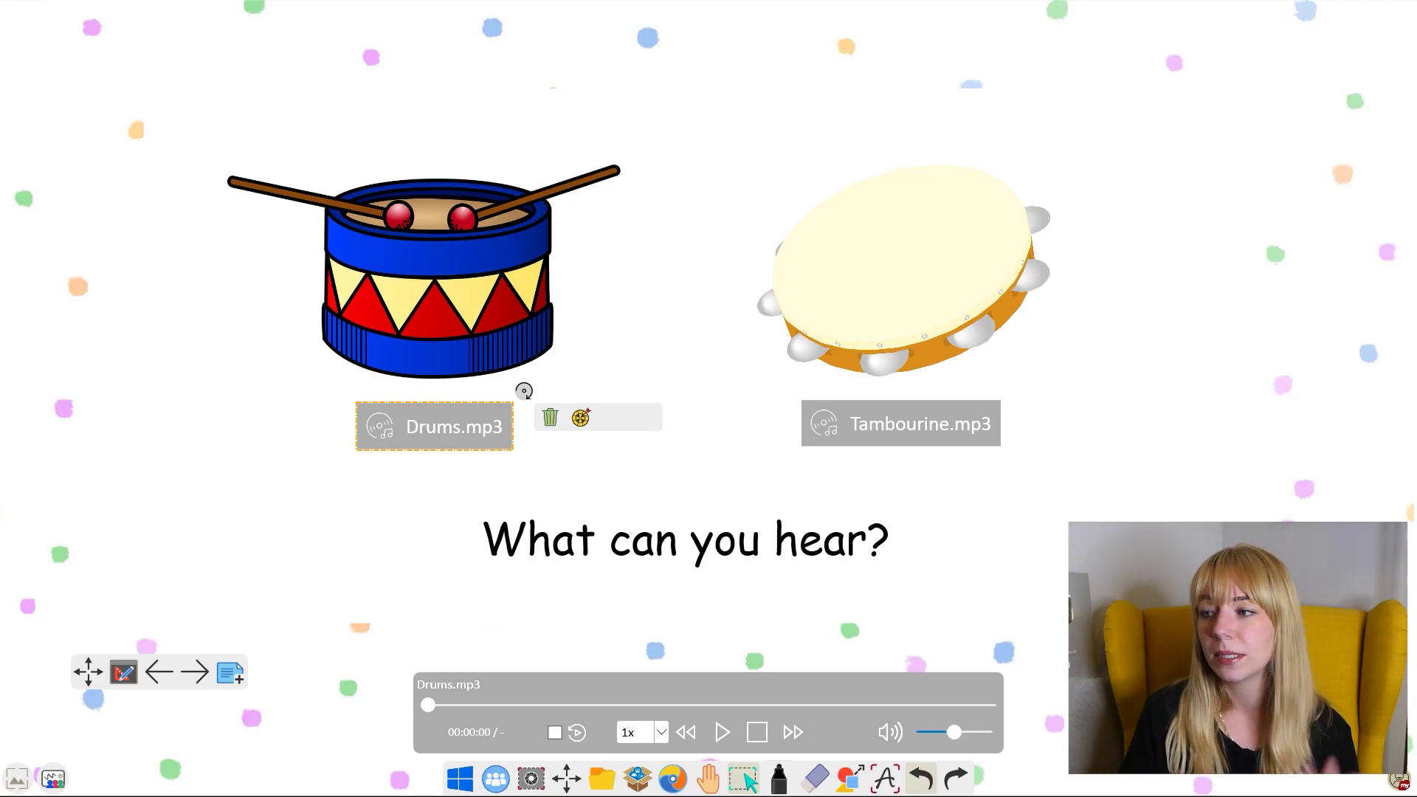
pyautogui.press('space')
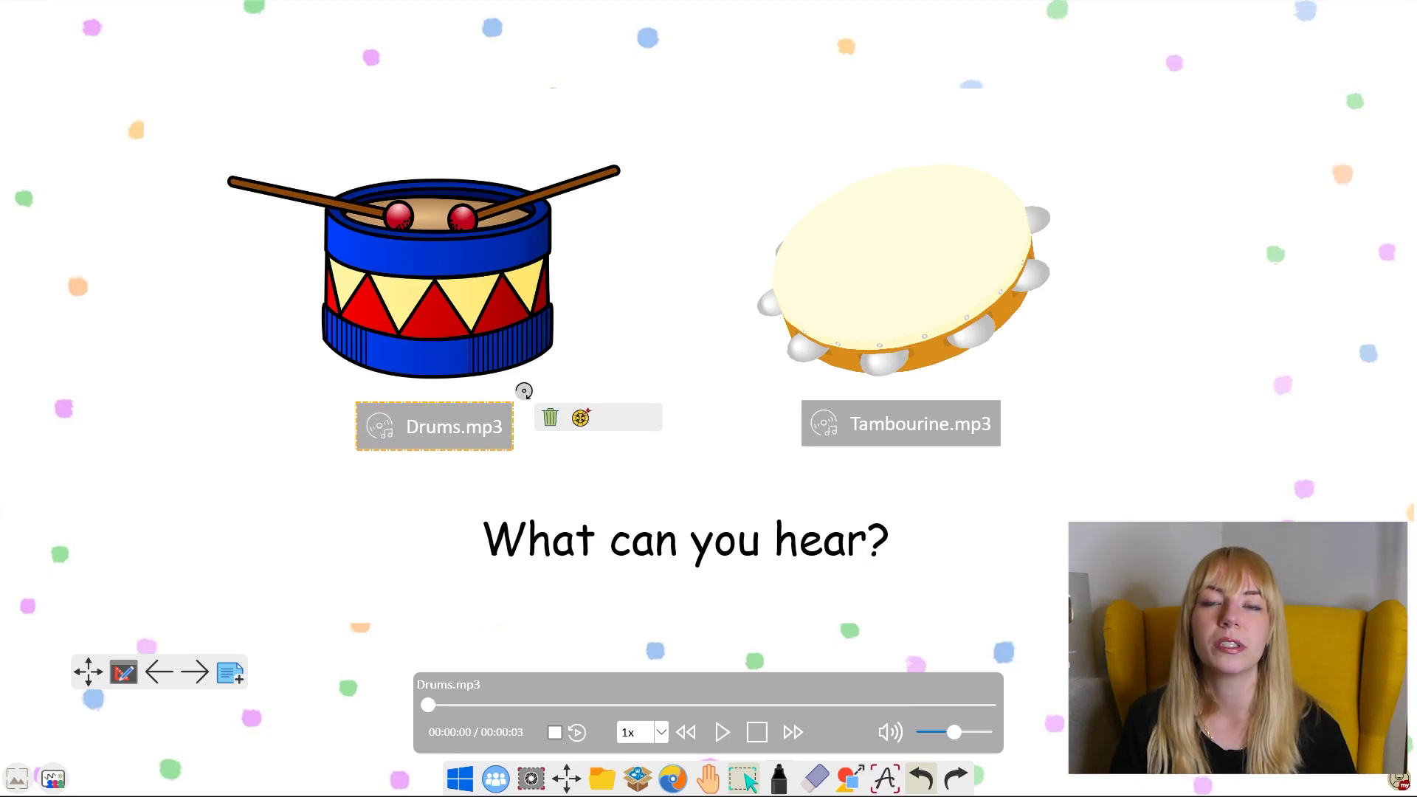
pyautogui.click(900, 423)
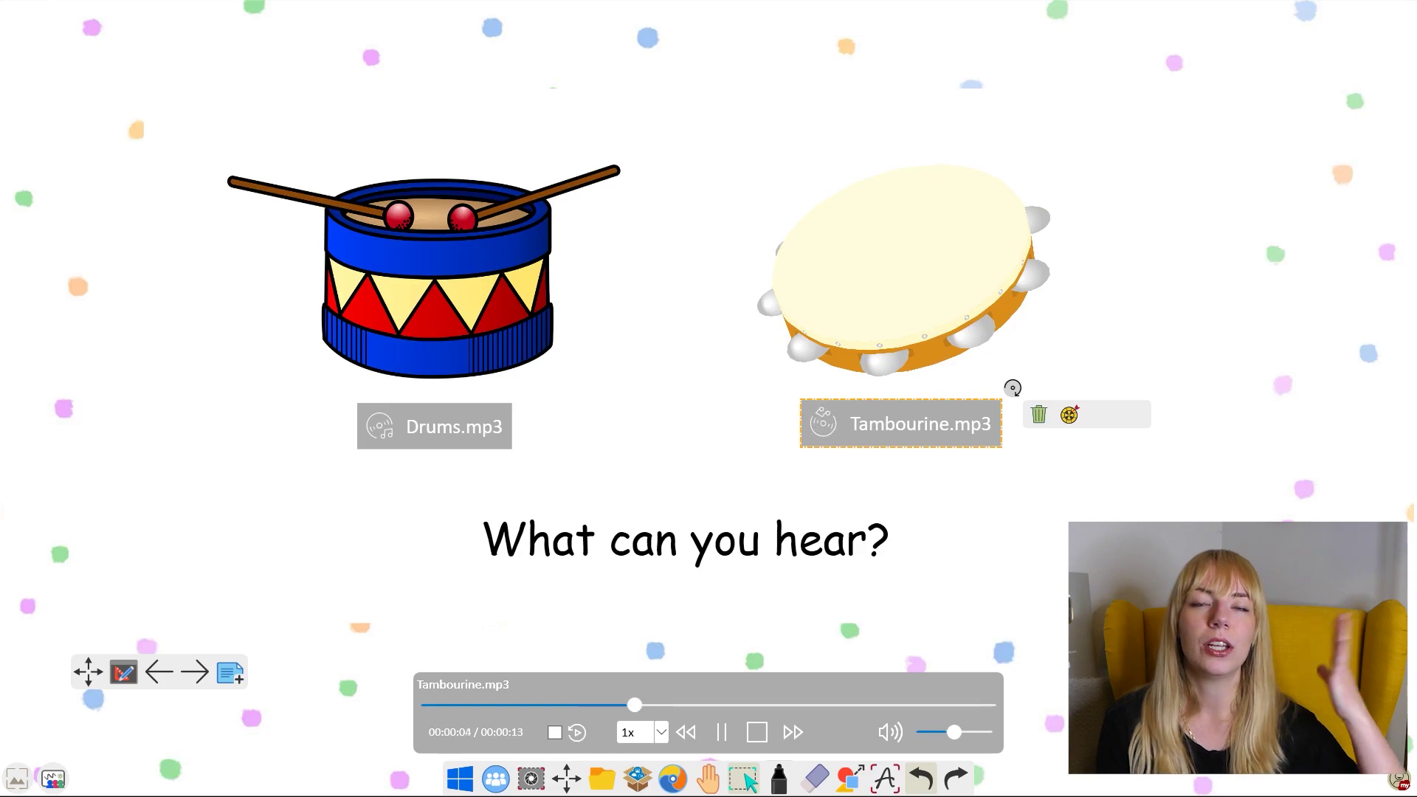
pyautogui.press('space')
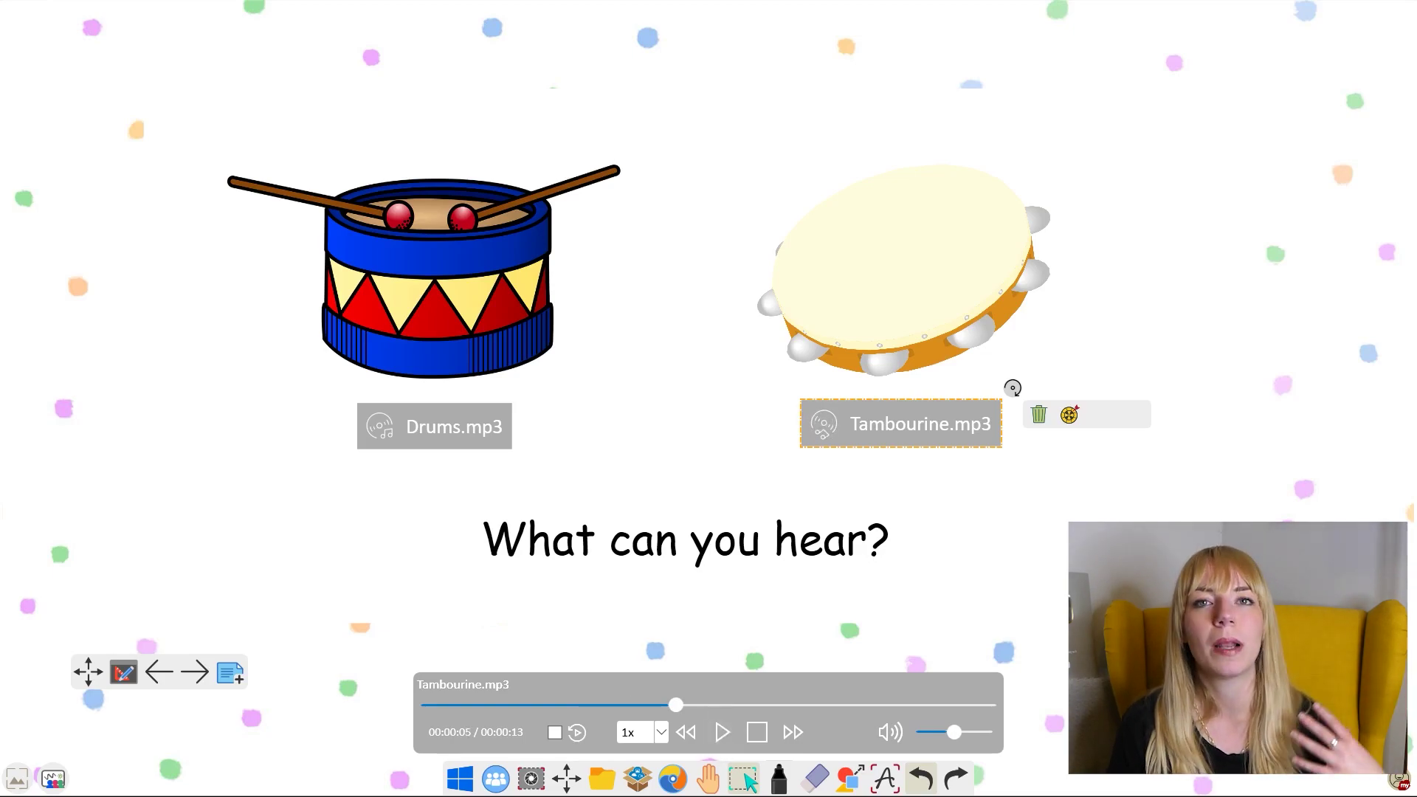
pyautogui.press('Escape')
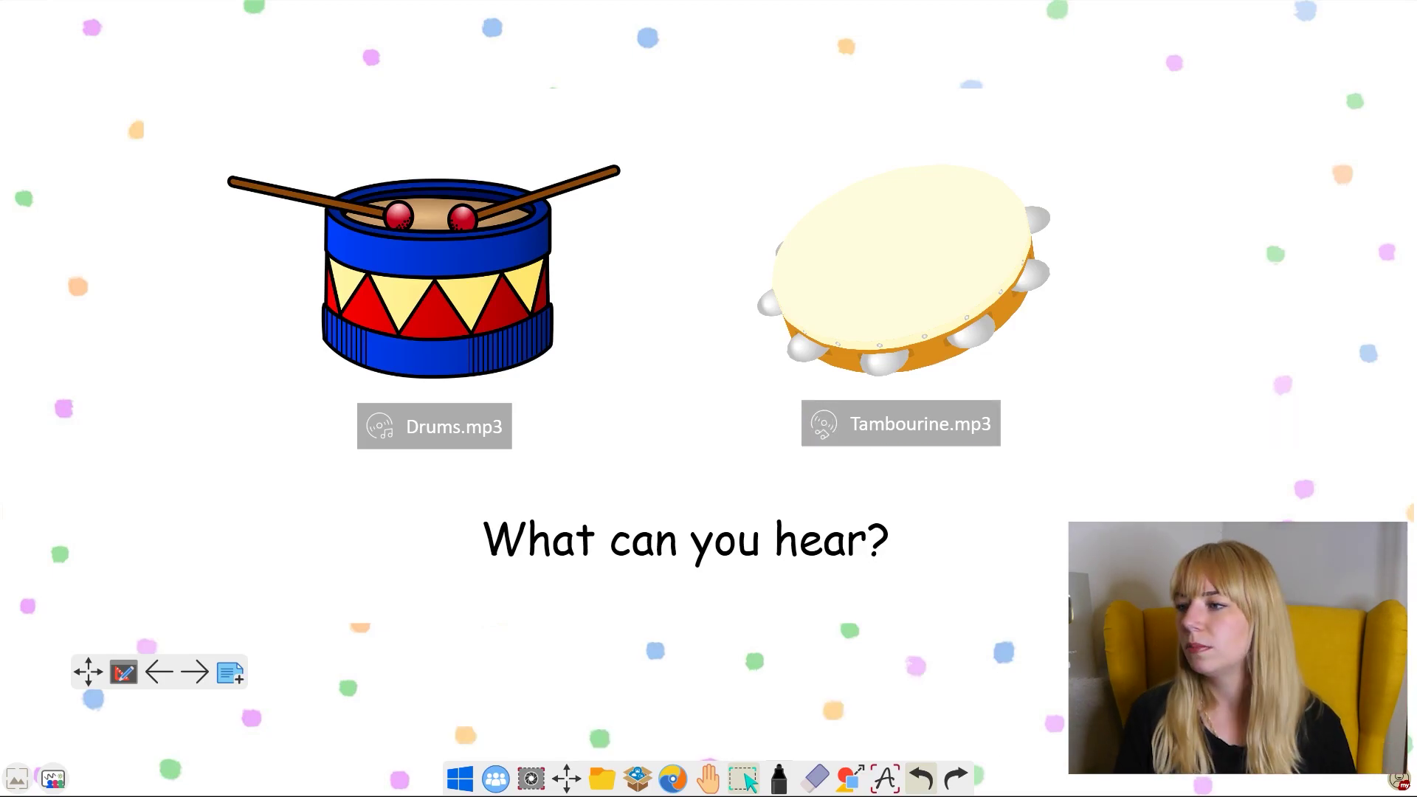
pyautogui.click(434, 426)
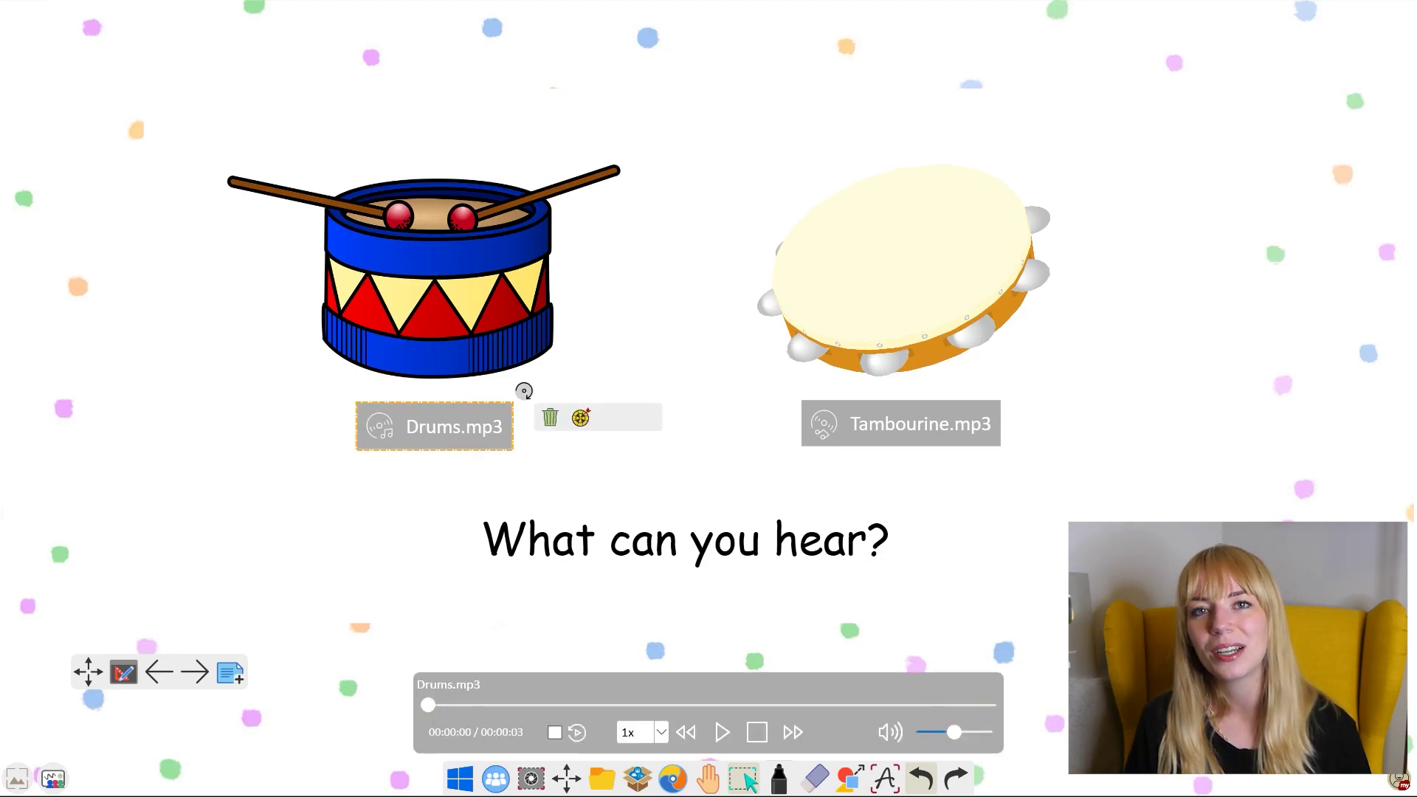
pyautogui.press('Escape')
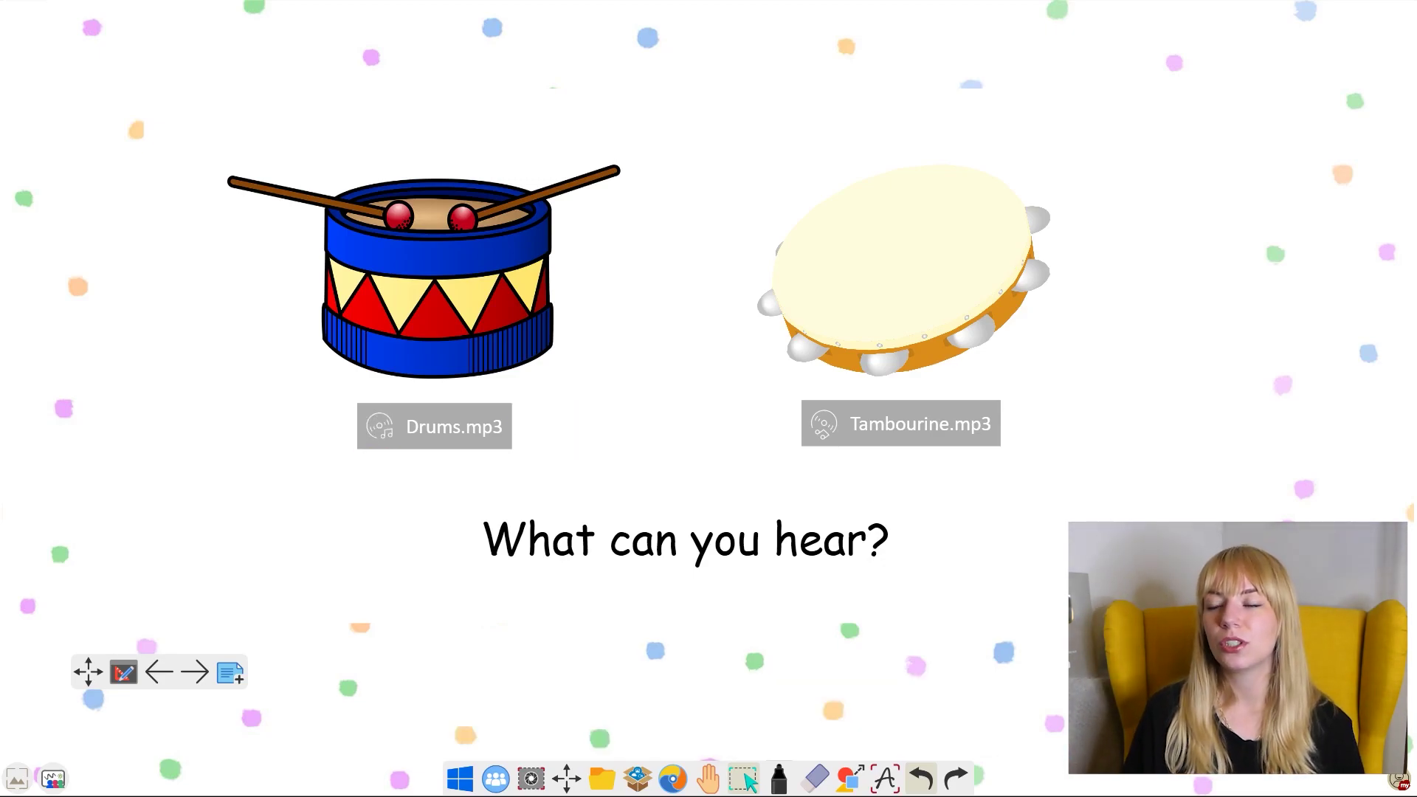
# Handwrite the word "bang" in black with the pen beside the drum picture.
pyautogui.click(778, 779)
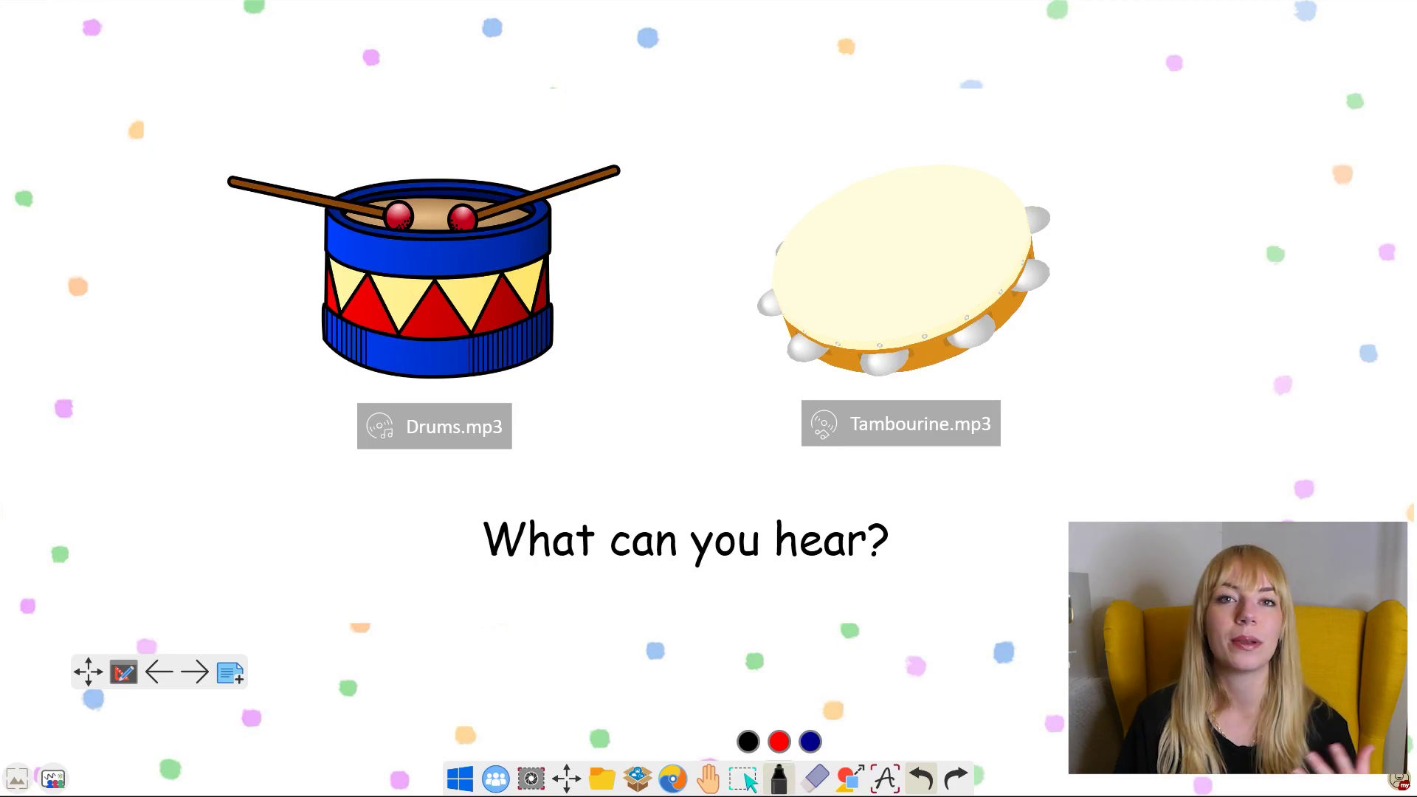
pyautogui.moveTo(56, 437)
pyautogui.mouseDown()
pyautogui.moveTo(101, 500)
pyautogui.moveTo(129, 454)
pyautogui.moveTo(94, 507)
pyautogui.mouseUp()
pyautogui.moveTo(160, 411)
pyautogui.mouseDown()
pyautogui.moveTo(140, 465)
pyautogui.moveTo(201, 442)
pyautogui.mouseUp()
pyautogui.moveTo(184, 380)
pyautogui.mouseDown()
pyautogui.moveTo(194, 424)
pyautogui.moveTo(246, 412)
pyautogui.mouseUp()
pyautogui.moveTo(252, 325)
pyautogui.mouseDown()
pyautogui.moveTo(300, 399)
pyautogui.moveTo(230, 493)
pyautogui.mouseUp()
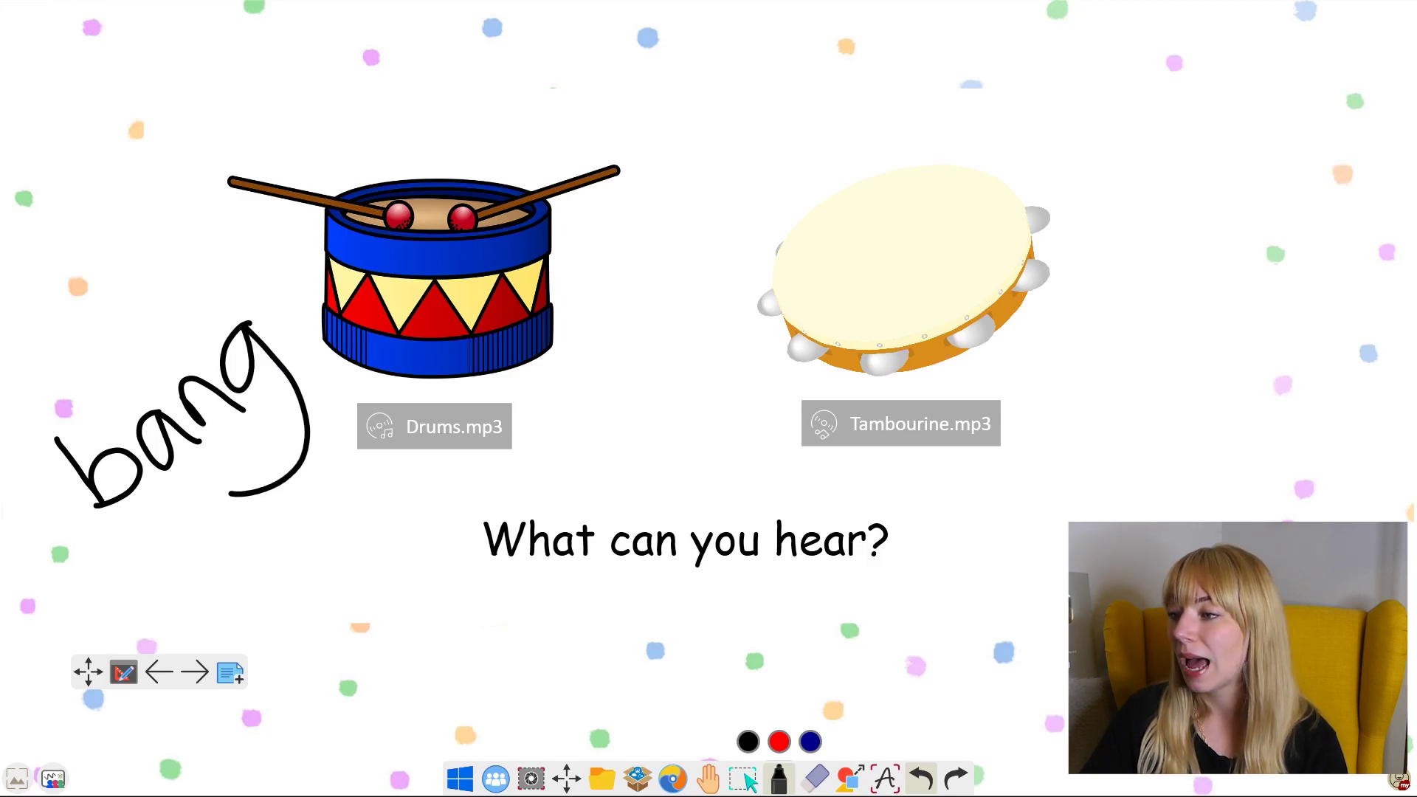
# Handwrite a sound word beginning with "ji" in black beside the tambourine picture.
pyautogui.moveTo(1090, 380)
pyautogui.mouseDown()
pyautogui.moveTo(1151, 441)
pyautogui.moveTo(1087, 480)
pyautogui.mouseUp()
pyautogui.click(1069, 355)
pyautogui.click(1124, 367)
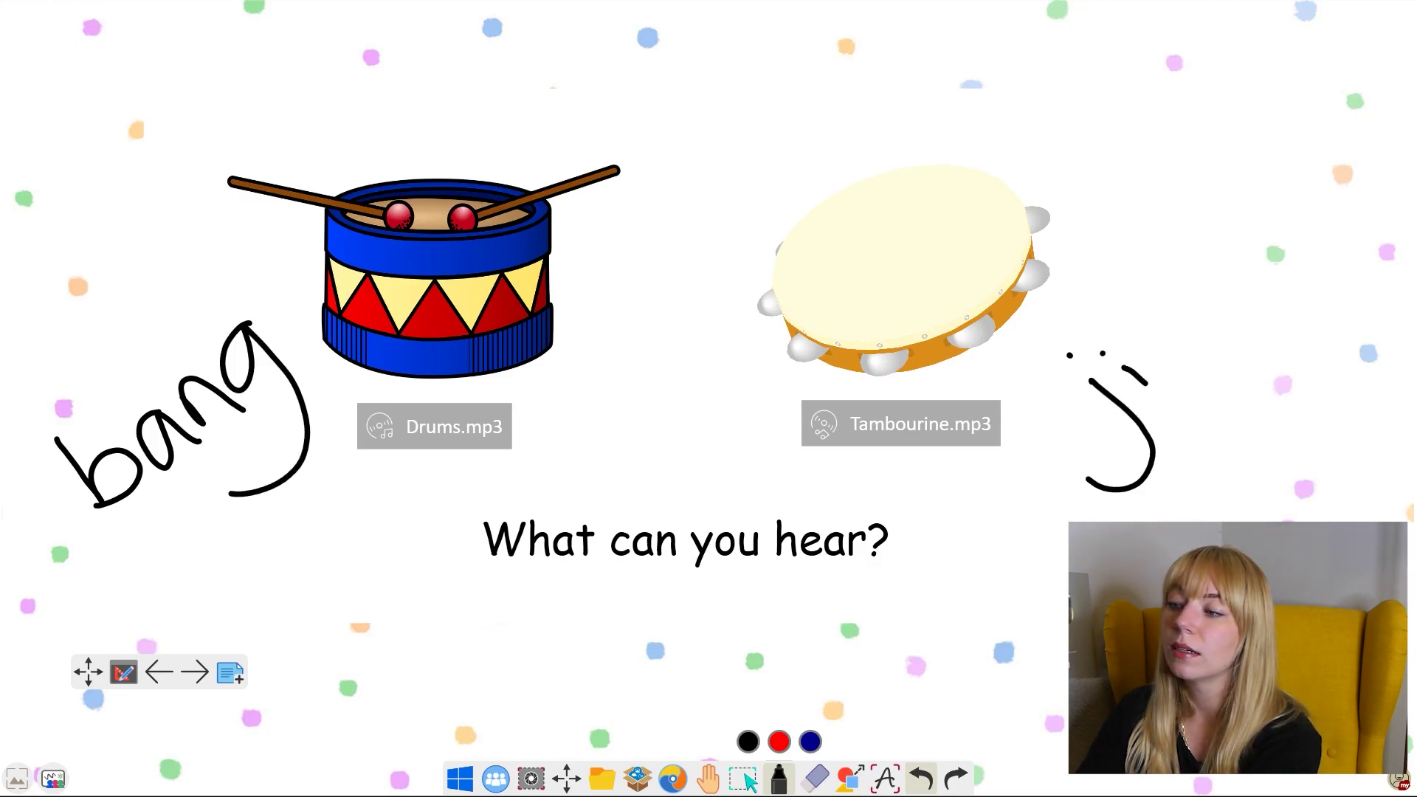
pyautogui.moveTo(1137, 369); pyautogui.dragTo(1199, 358)
pyautogui.moveTo(1225, 299)
pyautogui.mouseDown()
pyautogui.moveTo(1276, 399)
pyautogui.moveTo(1214, 421)
pyautogui.mouseUp()
pyautogui.moveTo(1217, 233)
pyautogui.mouseDown()
pyautogui.moveTo(1290, 280)
pyautogui.moveTo(1264, 266)
pyautogui.moveTo(1362, 235)
pyautogui.mouseUp()
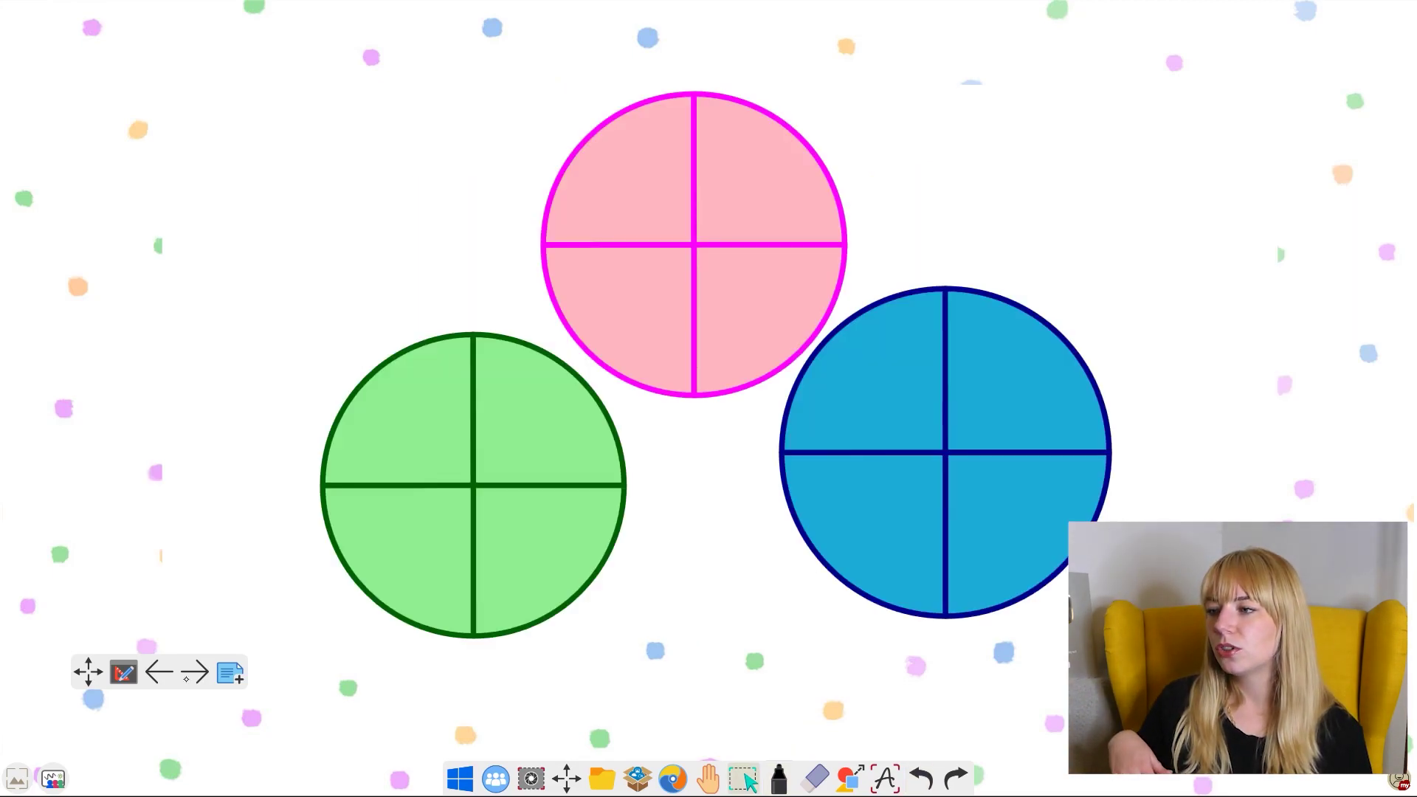
# Move the four green quarter-circle pieces aside to uncover the picture hidden underneath.
pyautogui.moveTo(448, 522); pyautogui.dragTo(317, 639)
pyautogui.moveTo(402, 420); pyautogui.dragTo(210, 303)
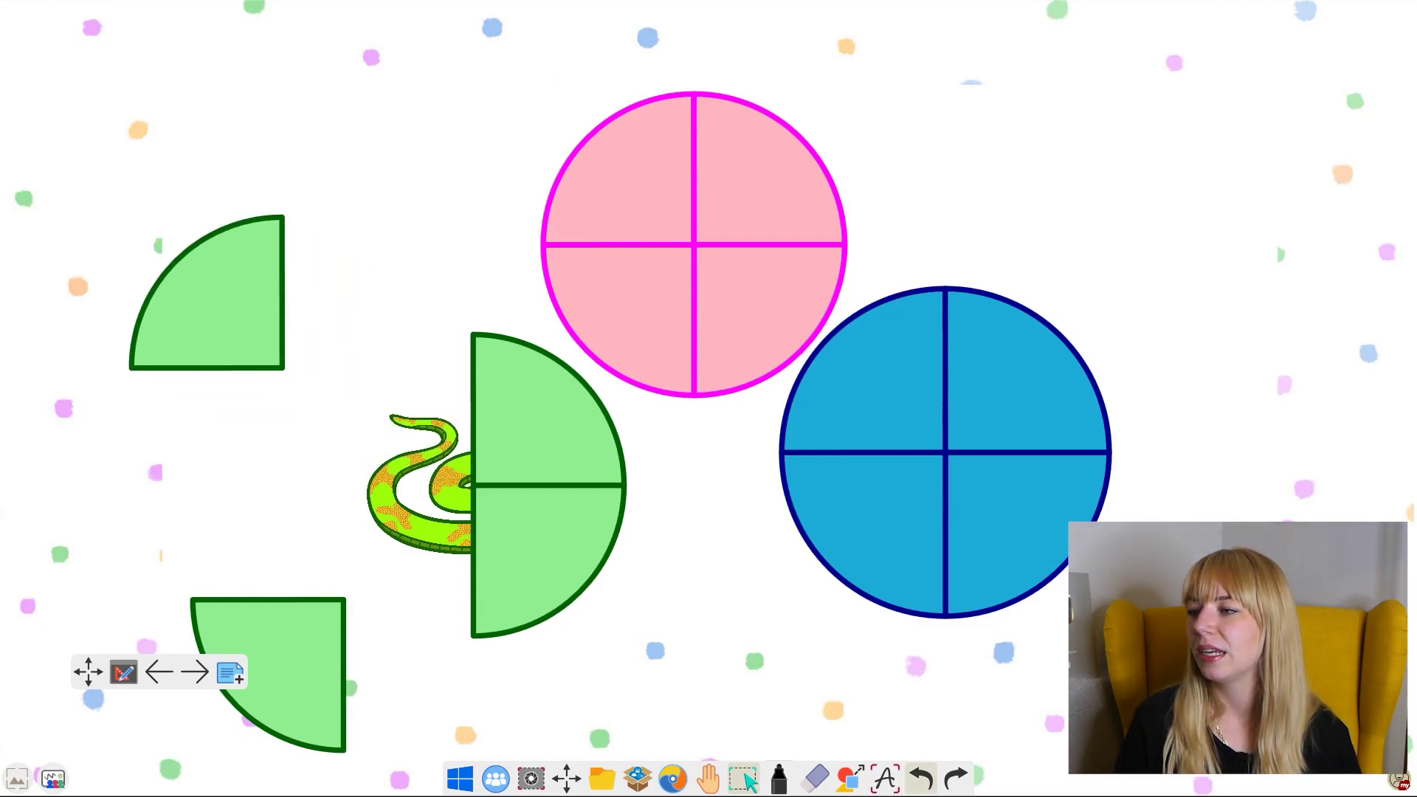
pyautogui.moveTo(531, 414); pyautogui.dragTo(376, 200)
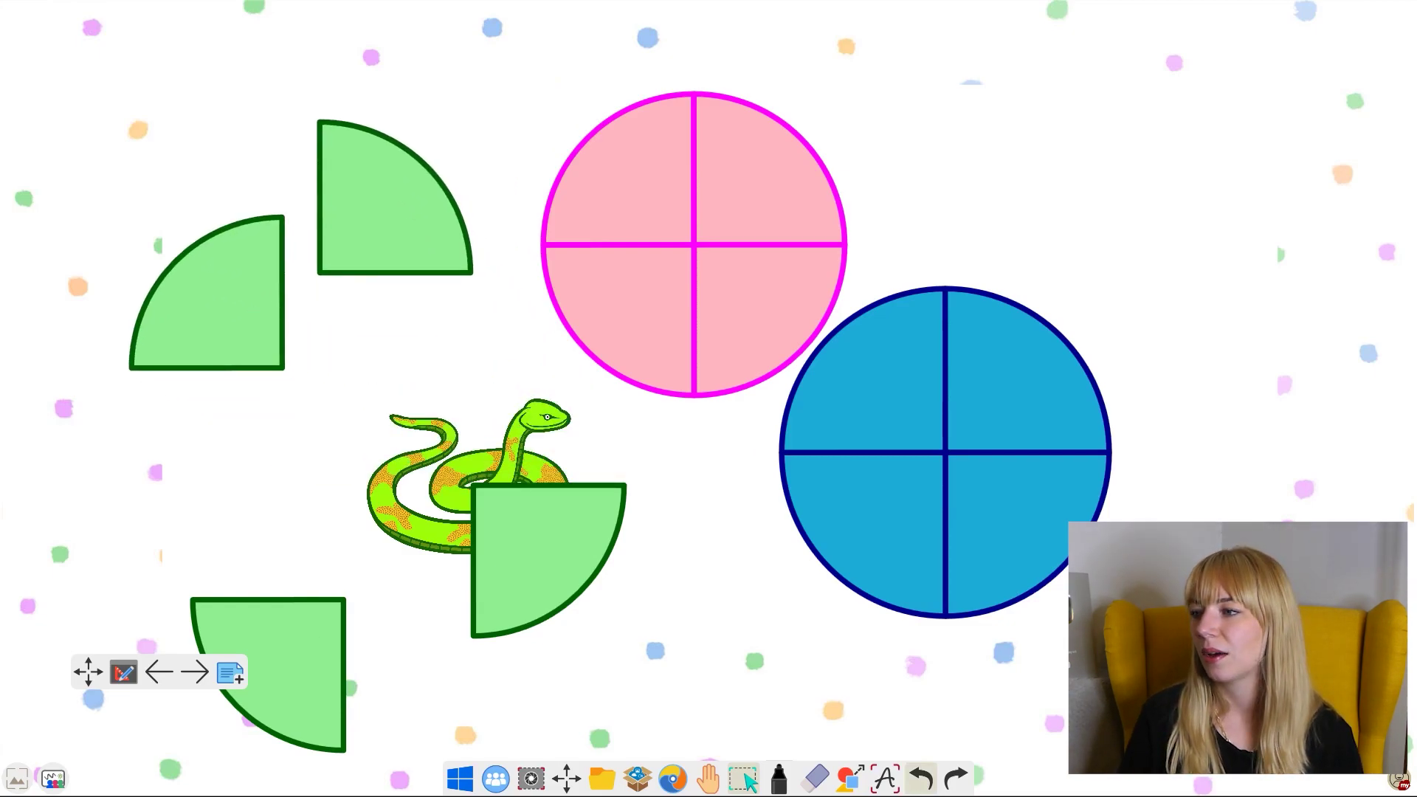
pyautogui.moveTo(550, 559); pyautogui.dragTo(200, 505)
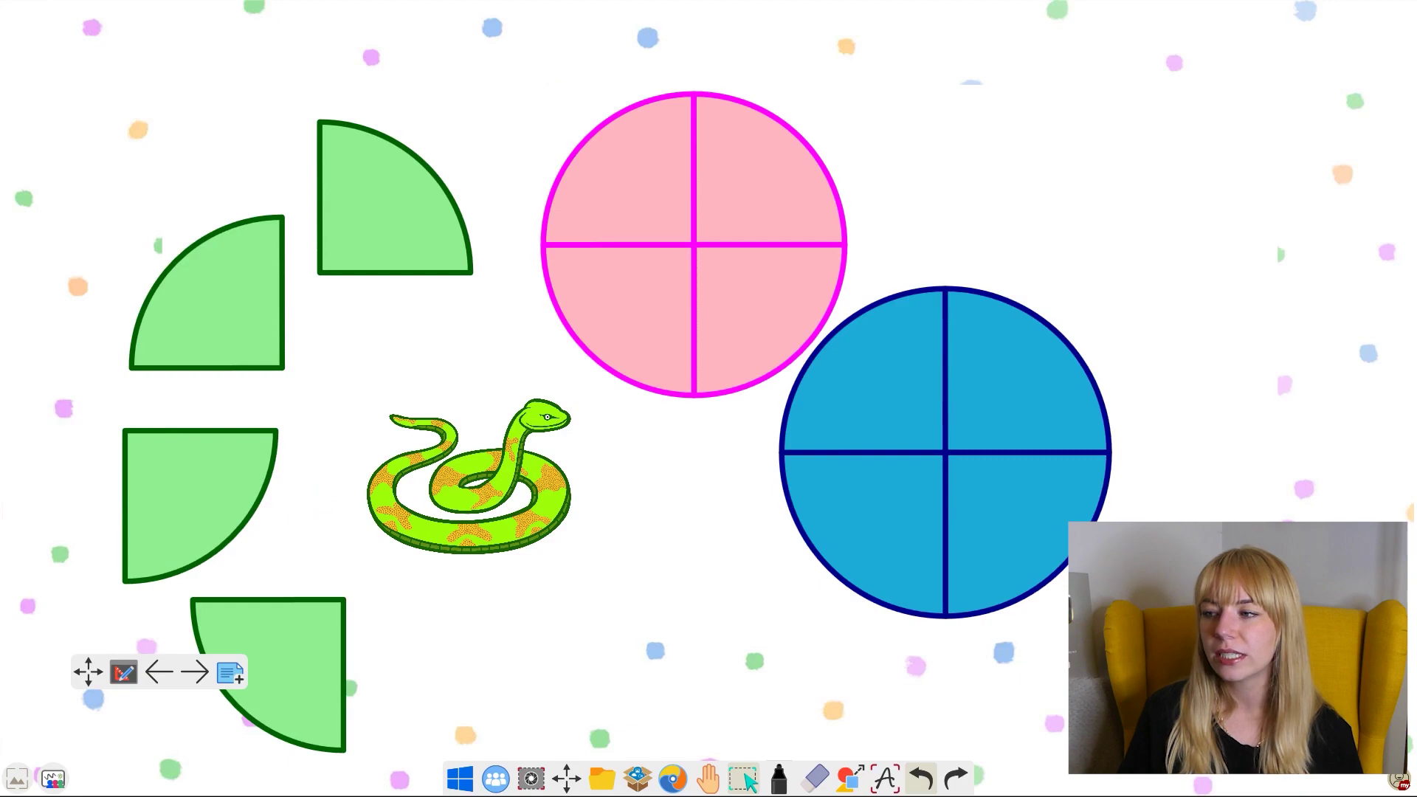
# Move the four pink quarter-circle pieces away to uncover the picture hidden underneath.
pyautogui.moveTo(767, 170); pyautogui.dragTo(981, 36)
pyautogui.moveTo(753, 302); pyautogui.dragTo(1014, 92)
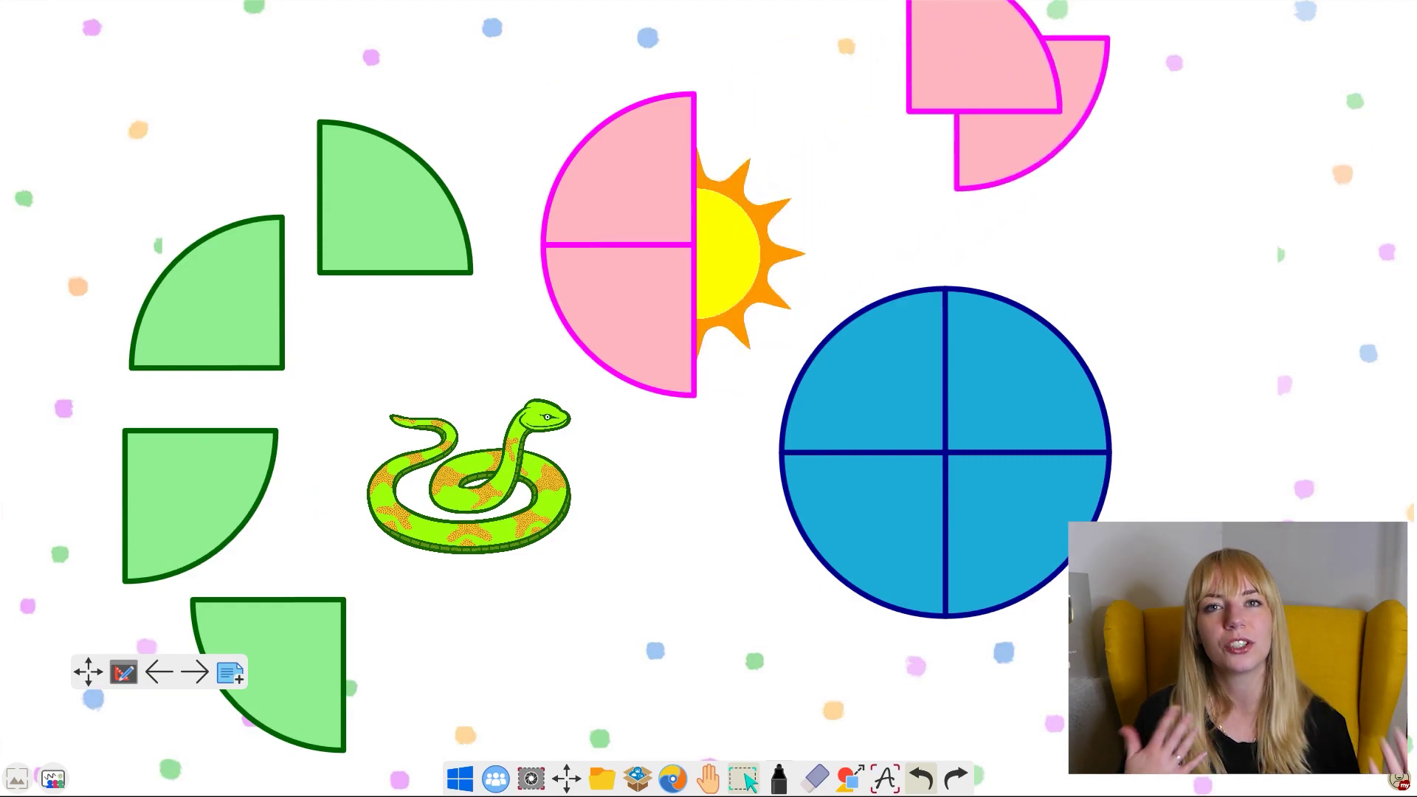
pyautogui.moveTo(620, 169); pyautogui.dragTo(868, 70)
pyautogui.moveTo(619, 325); pyautogui.dragTo(933, 123)
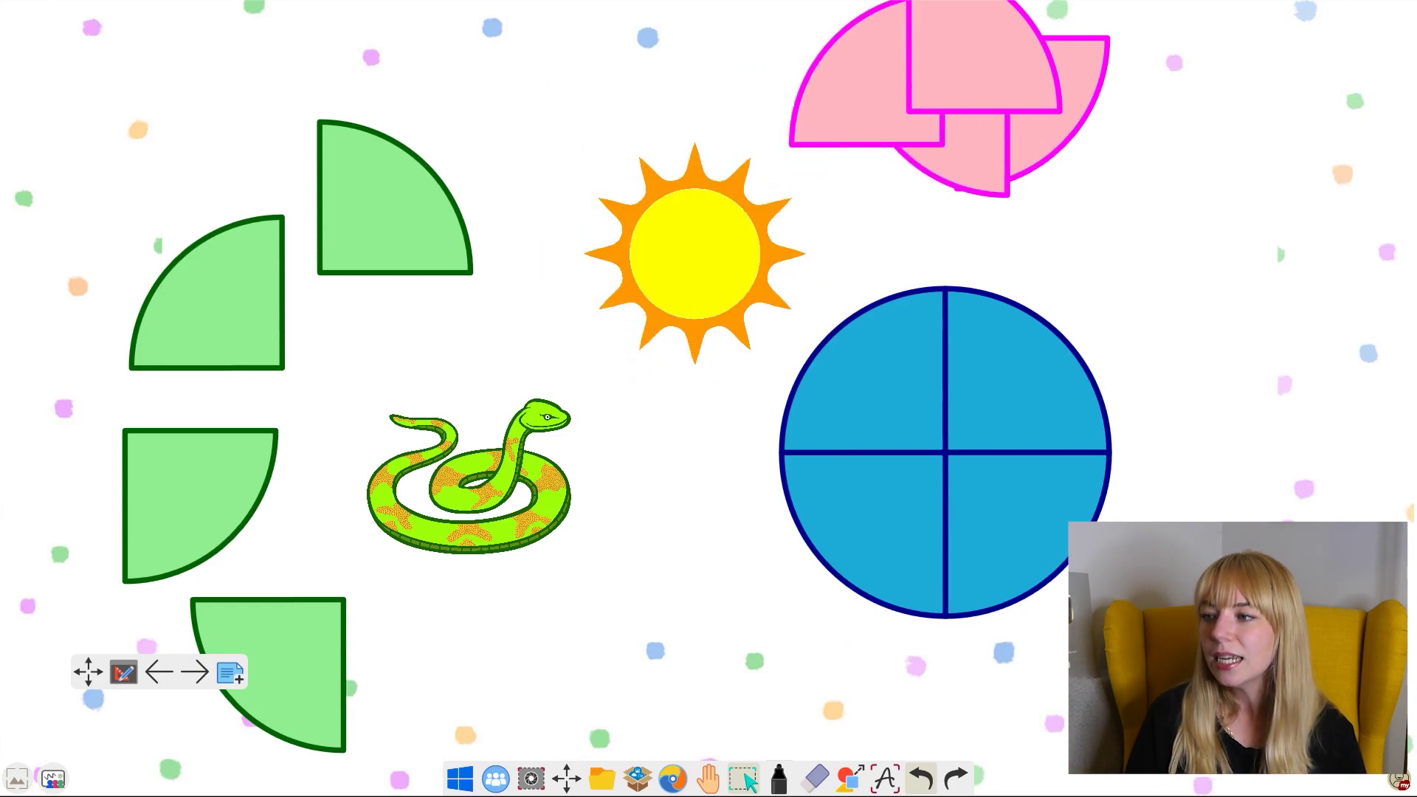
# Move the four blue quarter-circle pieces aside to uncover the picture hidden underneath.
pyautogui.moveTo(1026, 369); pyautogui.dragTo(1308, 152)
pyautogui.moveTo(864, 369); pyautogui.dragTo(1214, 227)
pyautogui.moveTo(1029, 534); pyautogui.dragTo(1217, 425)
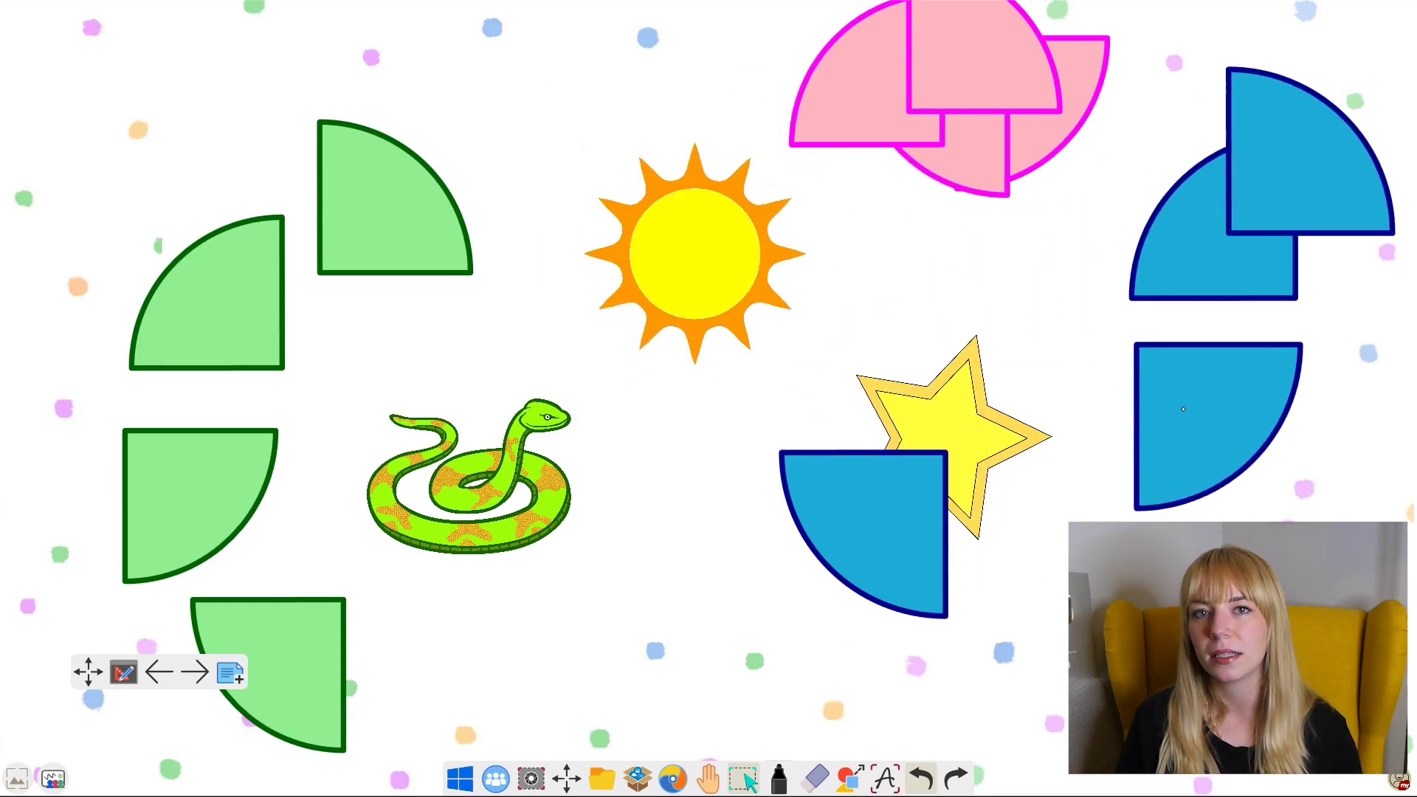
pyautogui.moveTo(863, 534); pyautogui.dragTo(1399, 295)
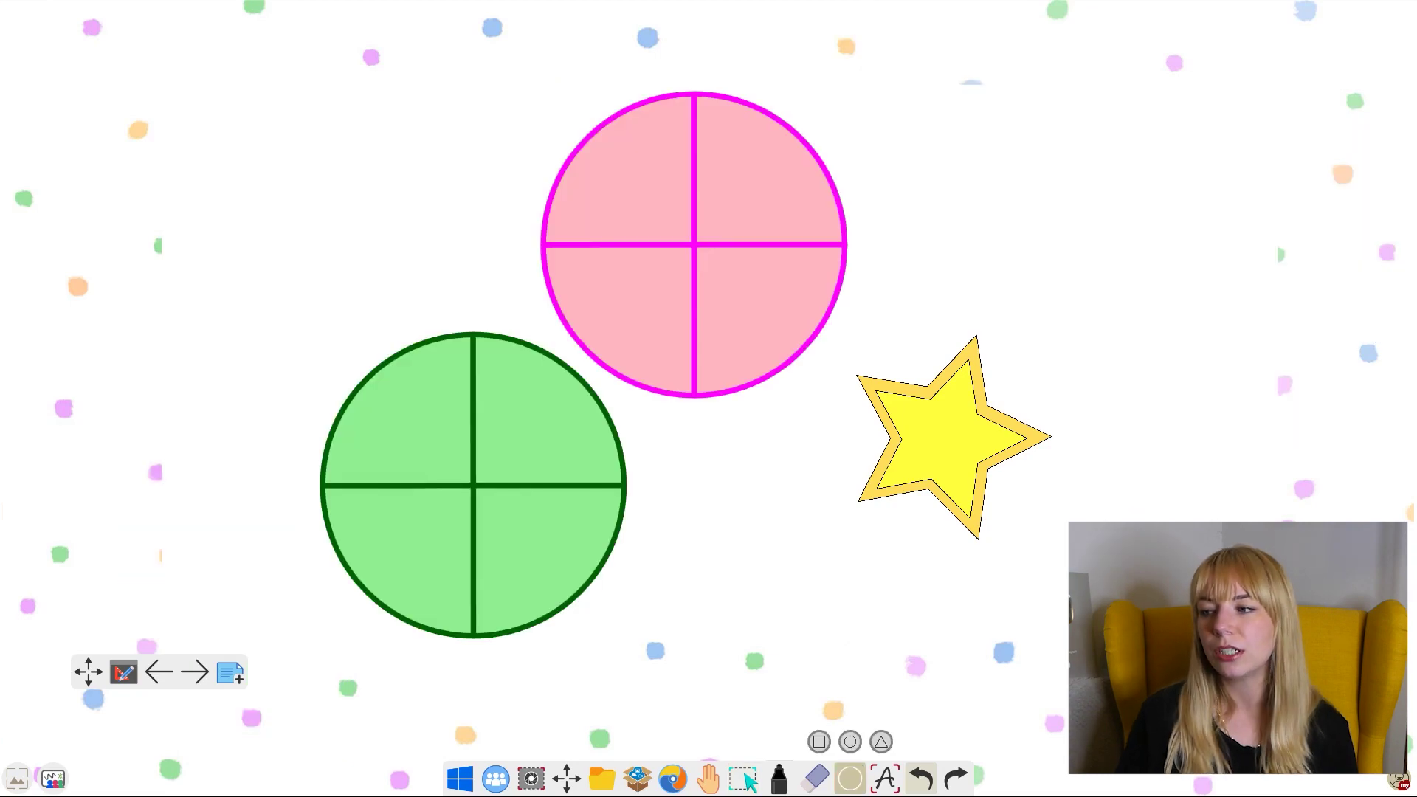
# Draw an unfilled blue circle larger than the star and position it so that it surrounds the star.
pyautogui.moveTo(1089, 297)
pyautogui.mouseDown()
pyautogui.moveTo(1377, 296)
pyautogui.moveTo(1253, 296)
pyautogui.mouseUp()
pyautogui.click(743, 779)
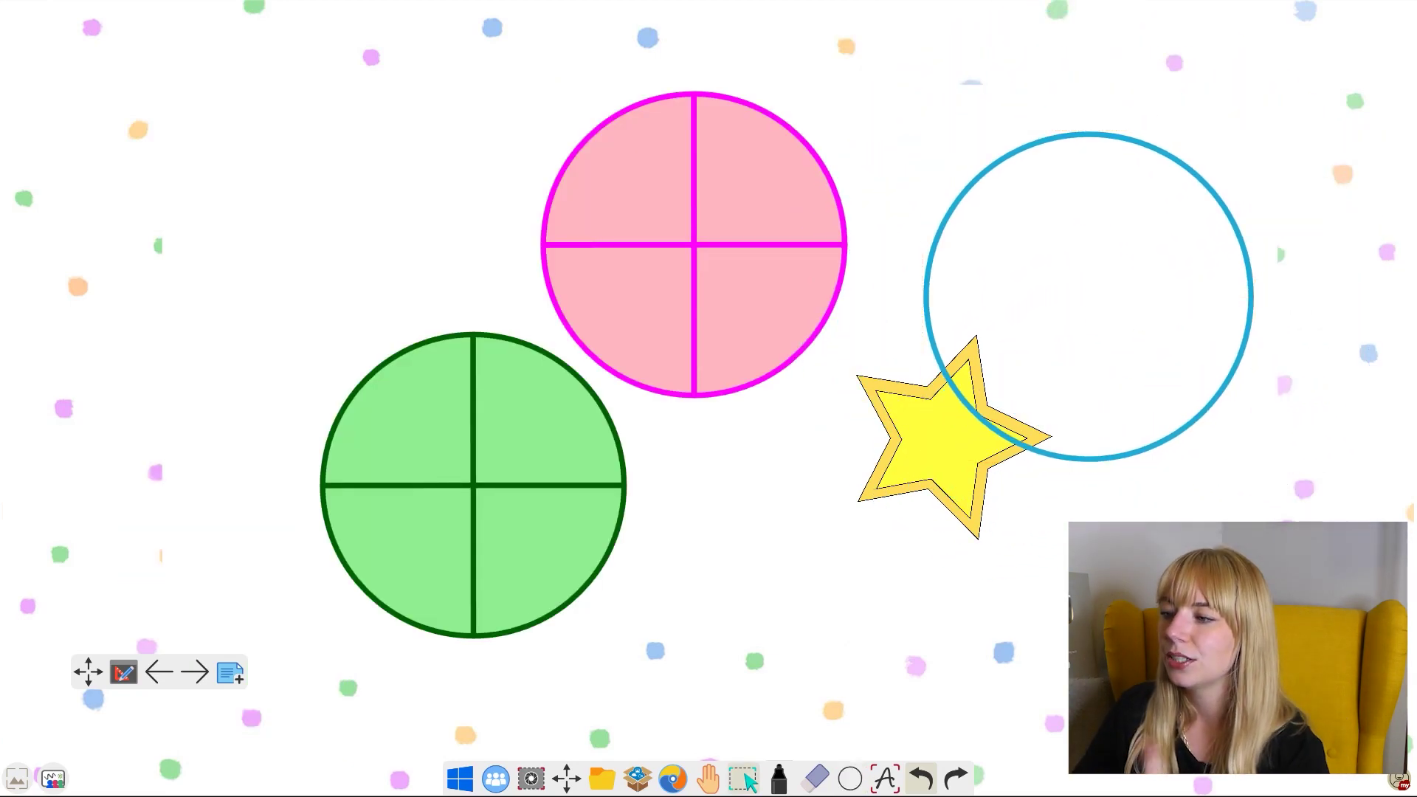
pyautogui.moveTo(1246, 352); pyautogui.dragTo(1110, 502)
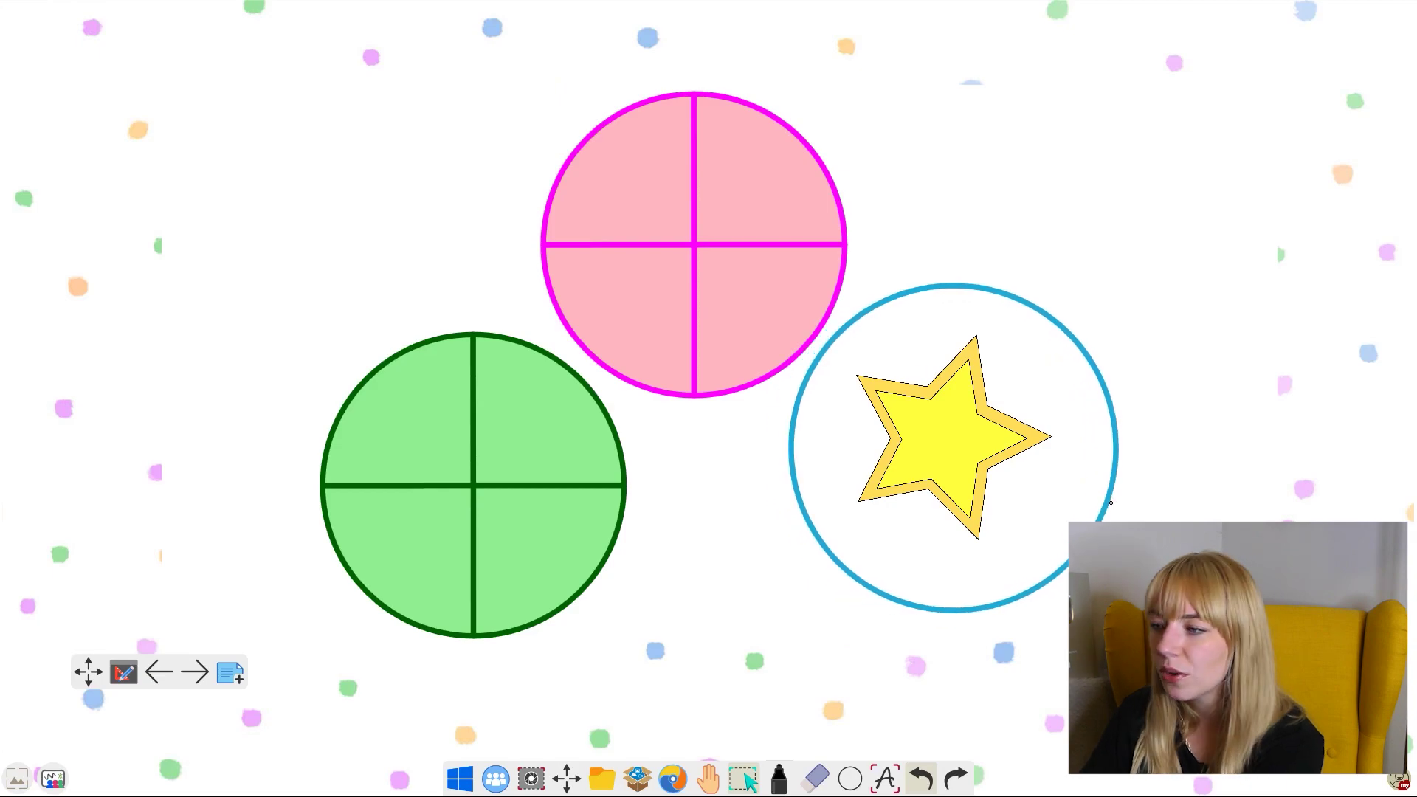
# Fill the circle around the star with dark blue and divide it into four equal pieces.
pyautogui.click(850, 779)
pyautogui.click(689, 574)
pyautogui.click(1034, 369)
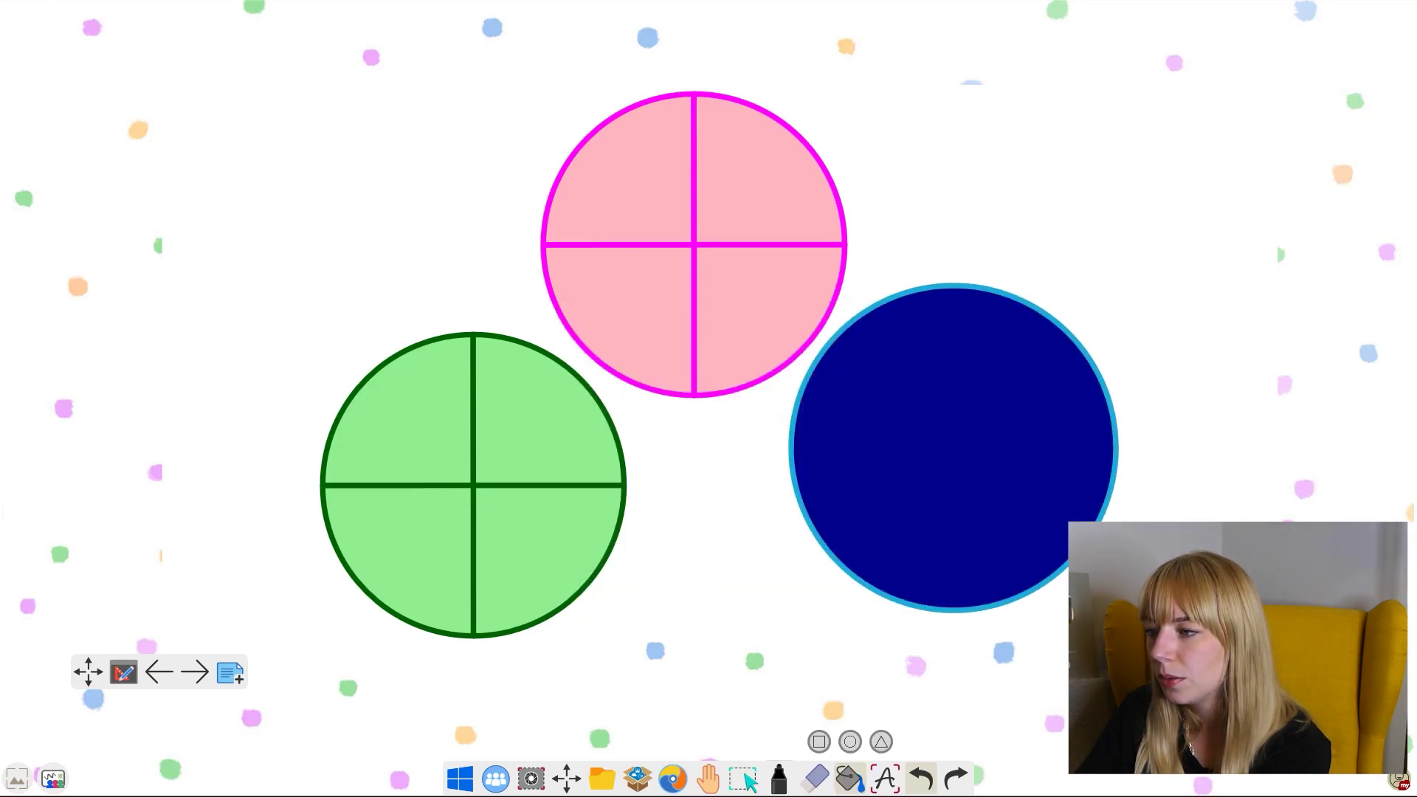
pyautogui.click(743, 779)
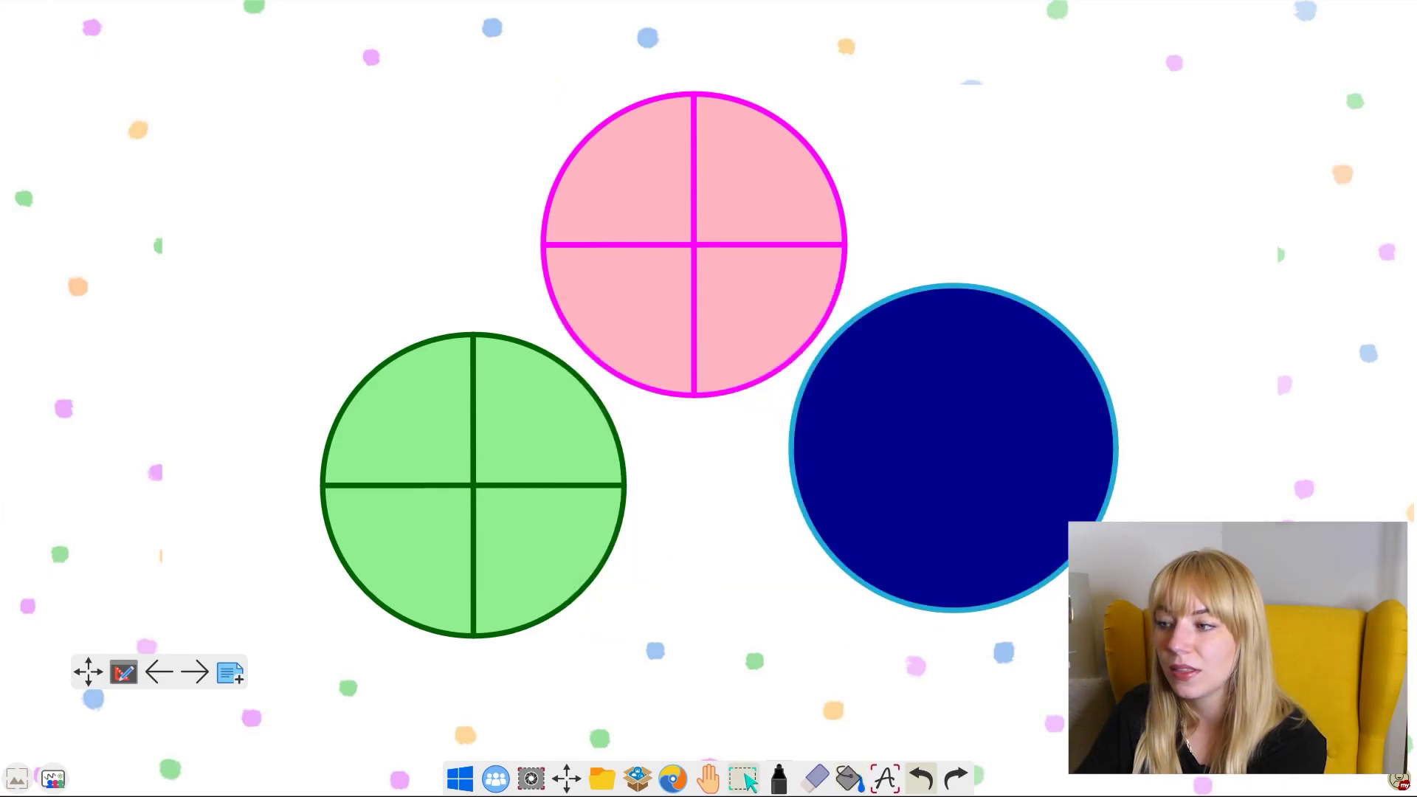
pyautogui.click(953, 447)
pyautogui.click(1249, 297)
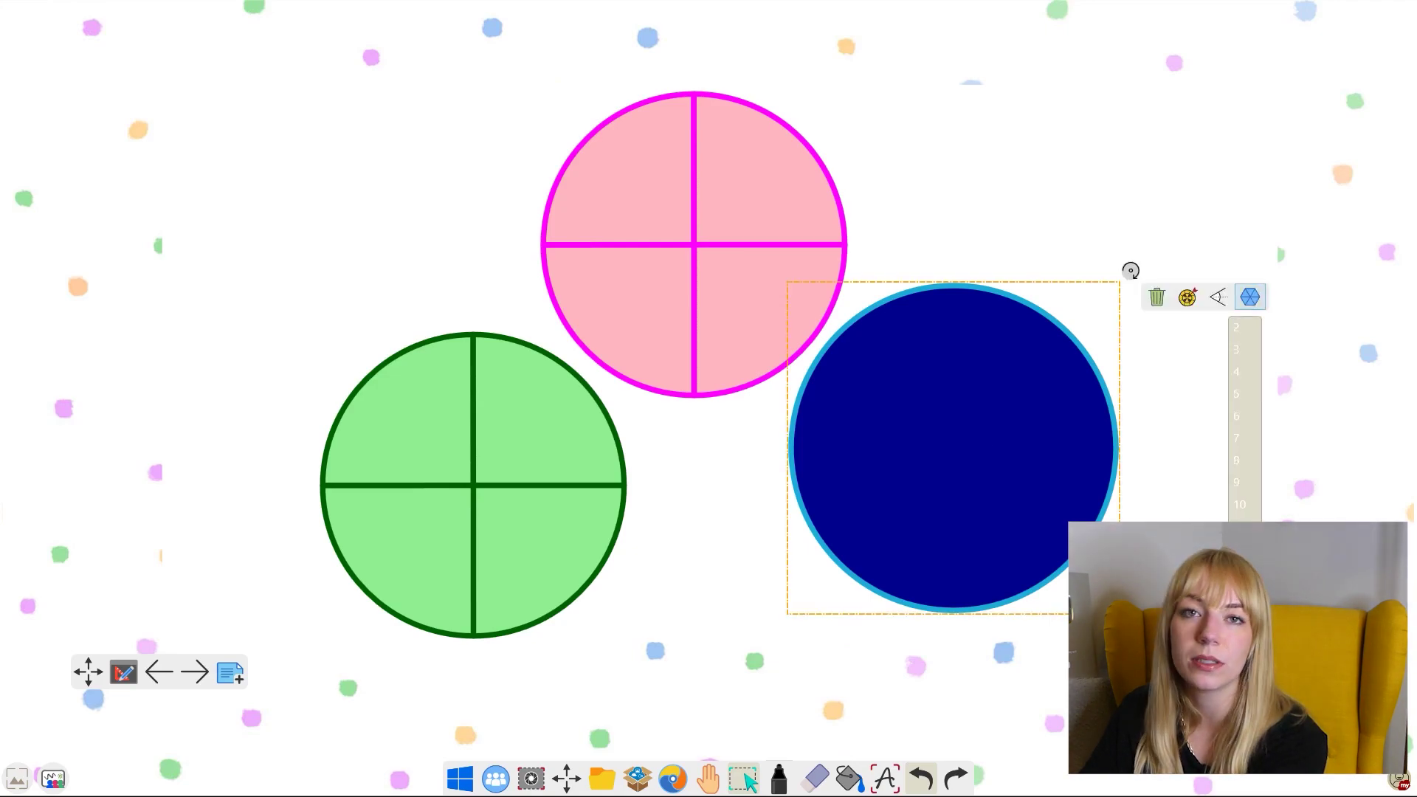
pyautogui.click(1245, 380)
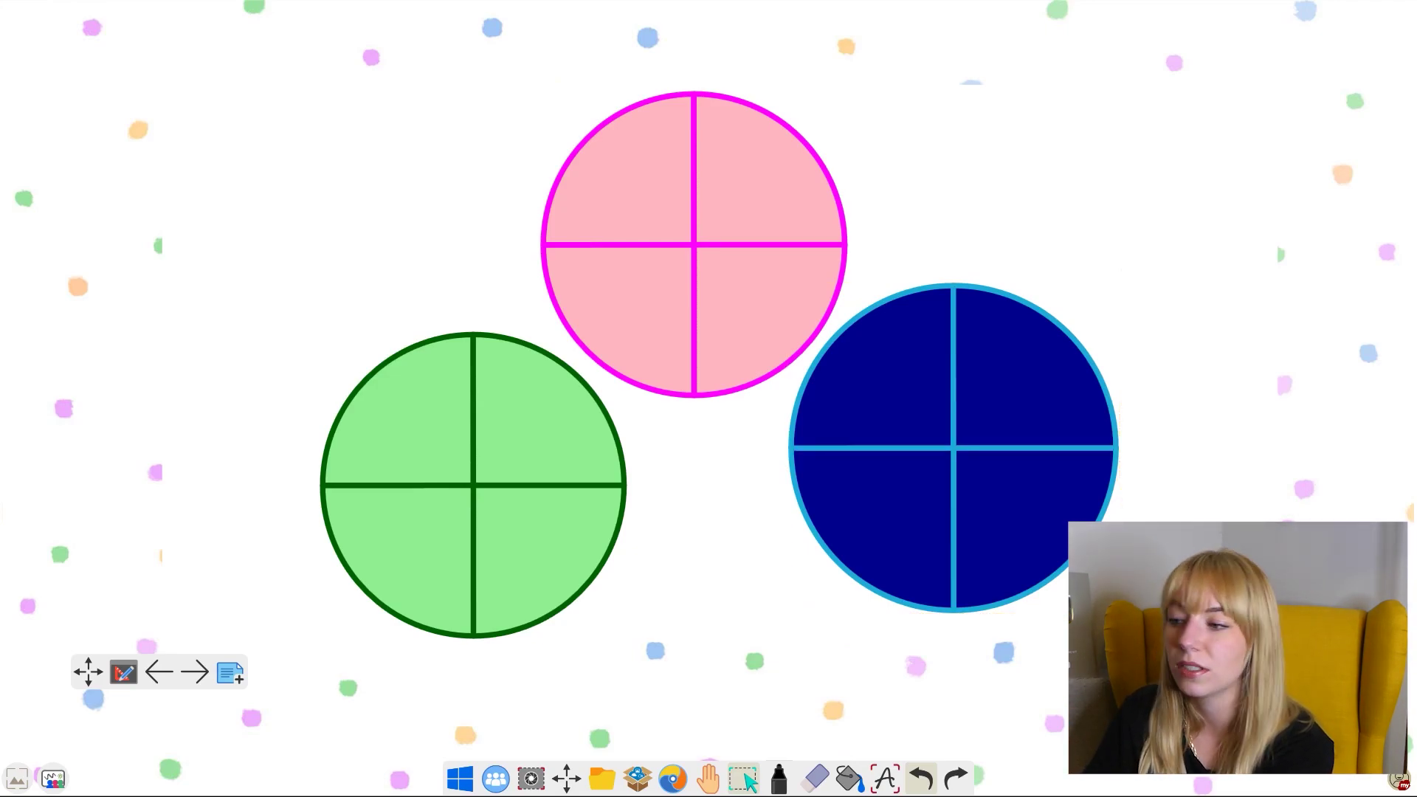
# Move the four dark blue quarter-circle pieces away to uncover the star underneath.
pyautogui.moveTo(1022, 380); pyautogui.dragTo(1227, 205)
pyautogui.moveTo(1022, 509); pyautogui.dragTo(1326, 403)
pyautogui.moveTo(893, 509); pyautogui.dragTo(1303, 362)
pyautogui.moveTo(893, 418); pyautogui.dragTo(1350, 22)
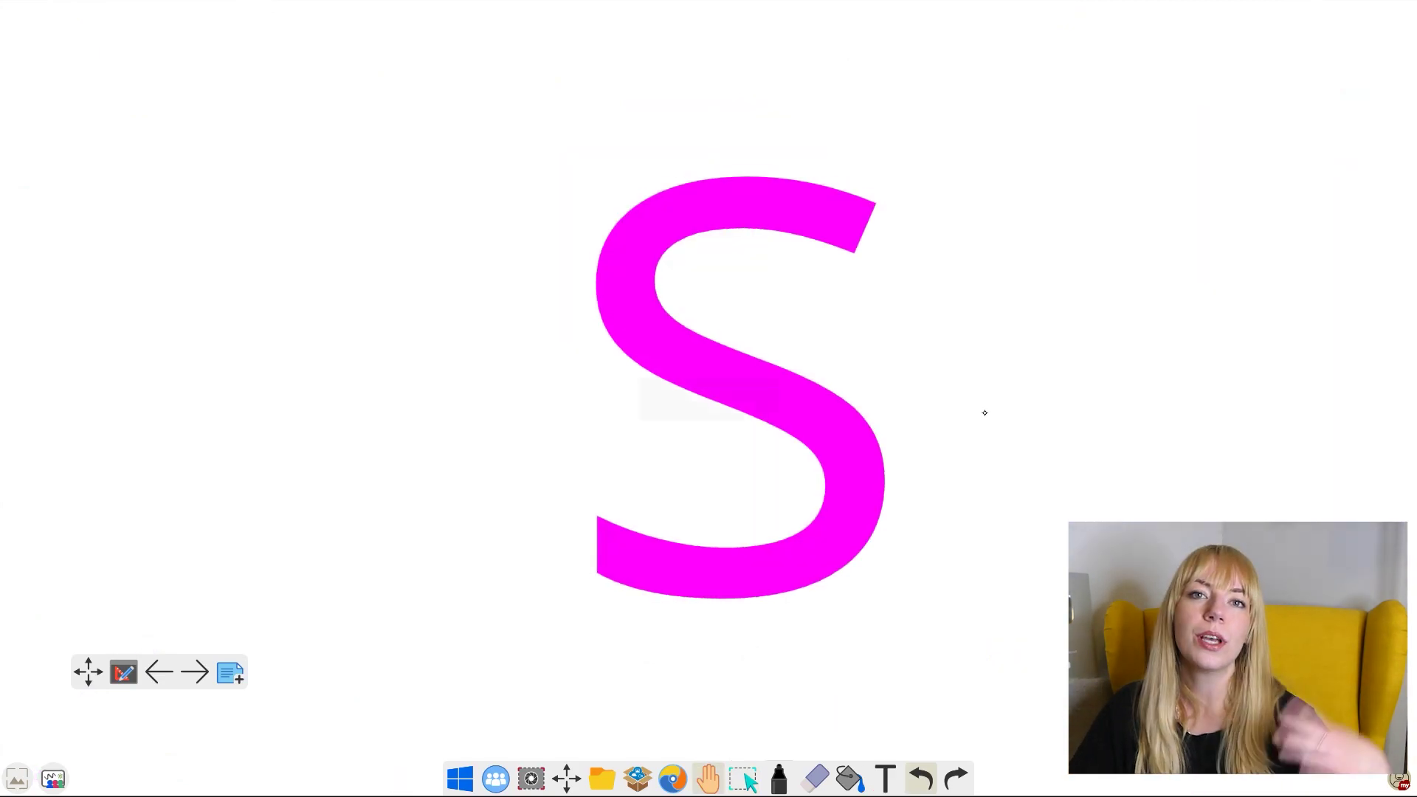
# Handwrite six black practice letter s shapes around the pink S, in varying sizes and including a very large one beside it.
pyautogui.scroll(-5, 747, 476)
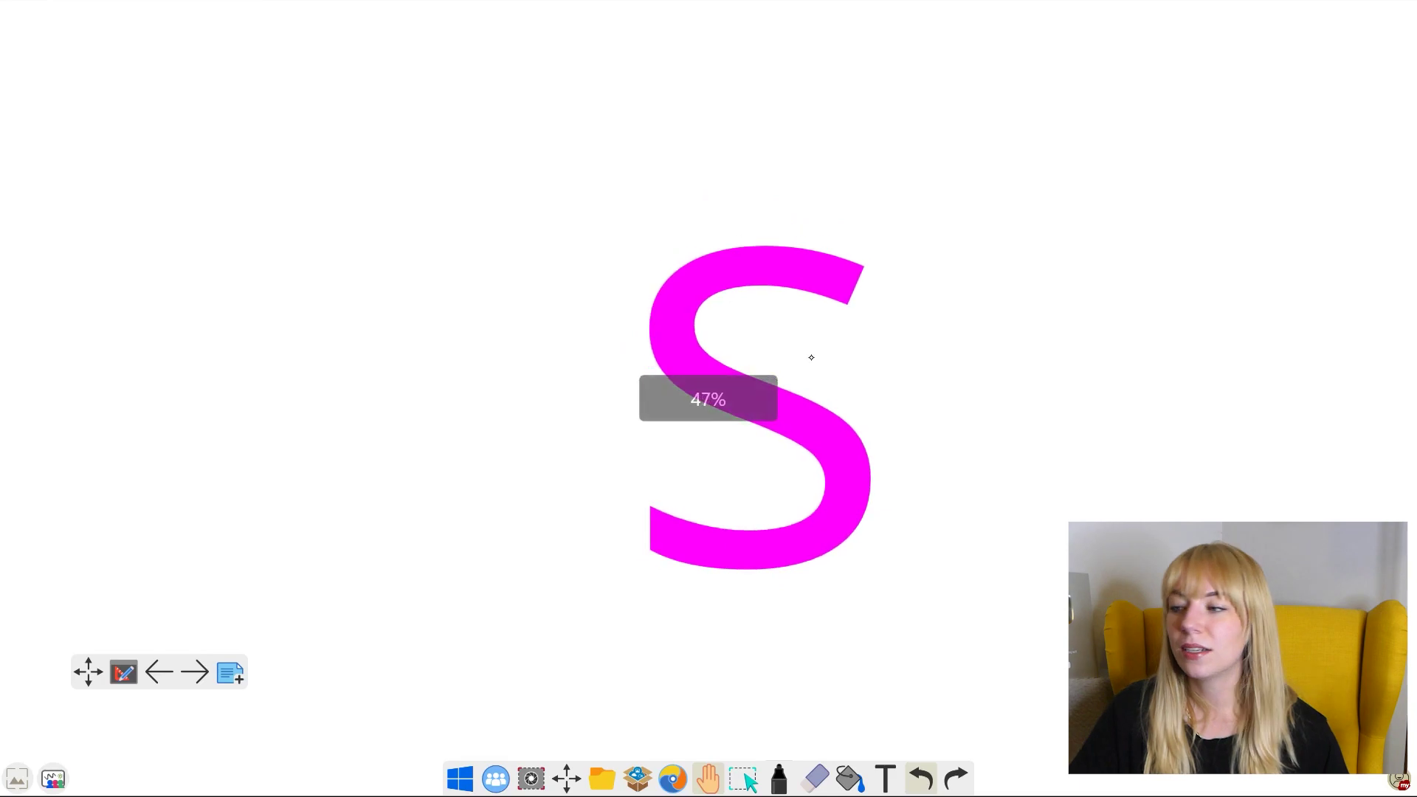
pyautogui.moveTo(748, 476); pyautogui.dragTo(748, 256)
pyautogui.scroll(3, 747, 256)
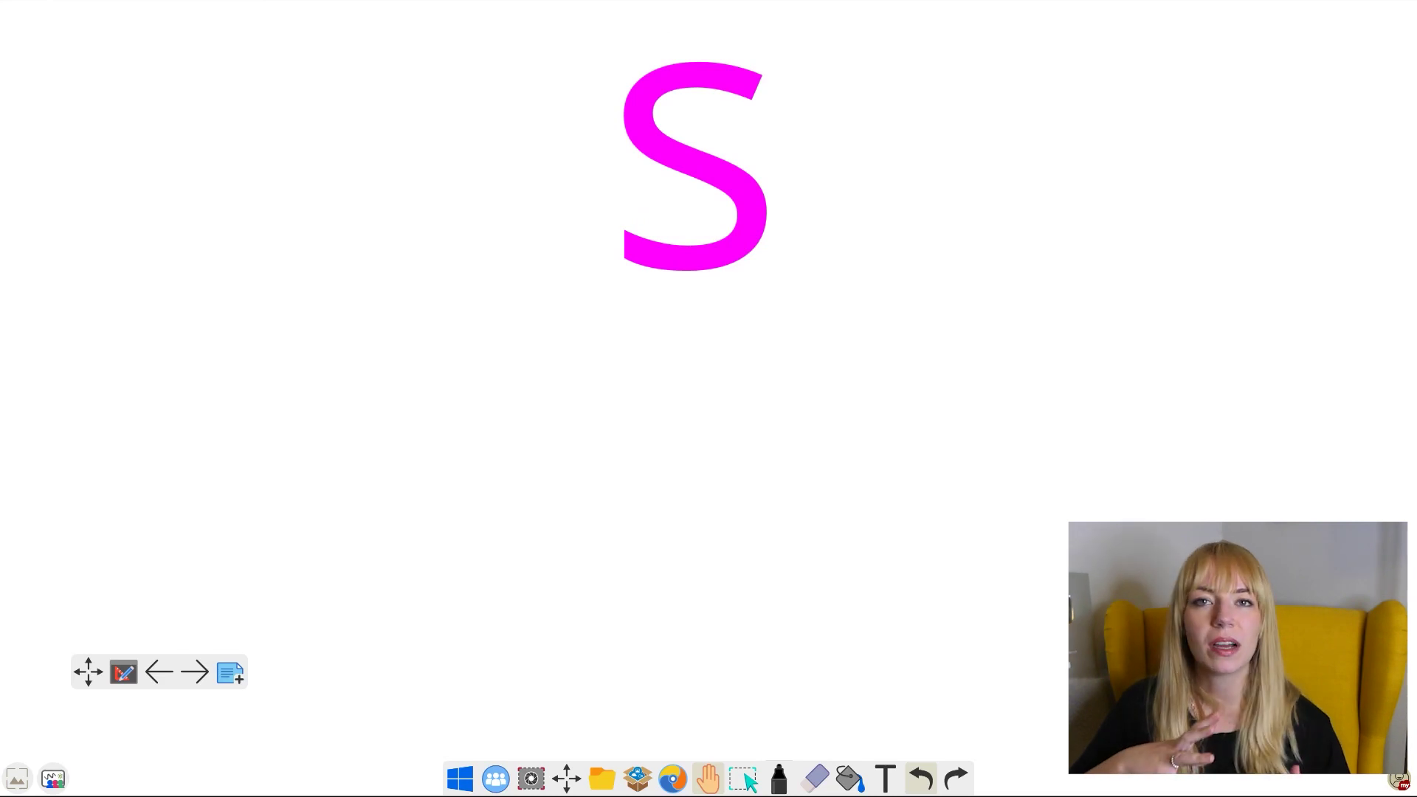
pyautogui.click(778, 779)
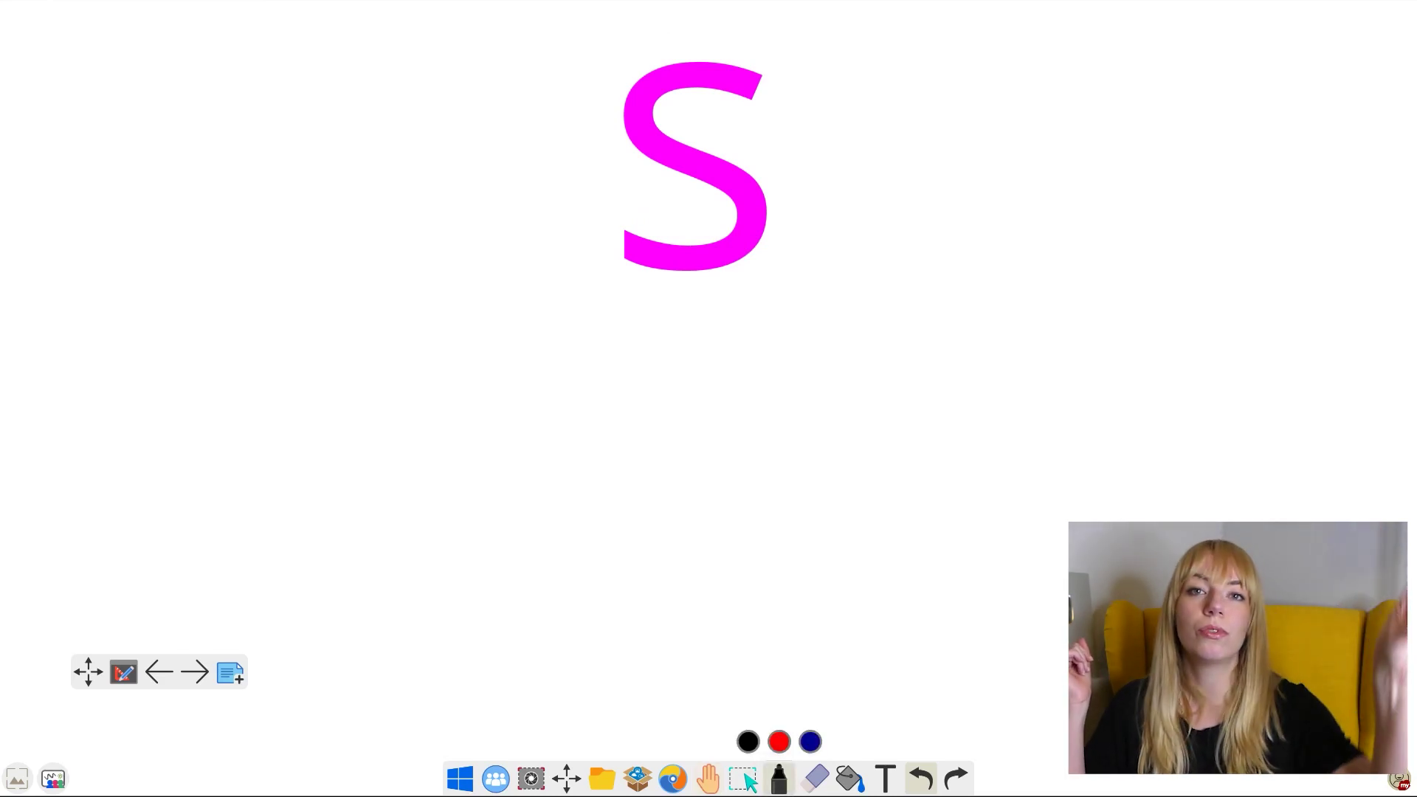
pyautogui.moveTo(438, 376)
pyautogui.mouseDown()
pyautogui.moveTo(339, 374)
pyautogui.moveTo(349, 439)
pyautogui.moveTo(476, 466)
pyautogui.moveTo(448, 586)
pyautogui.moveTo(327, 580)
pyautogui.mouseUp()
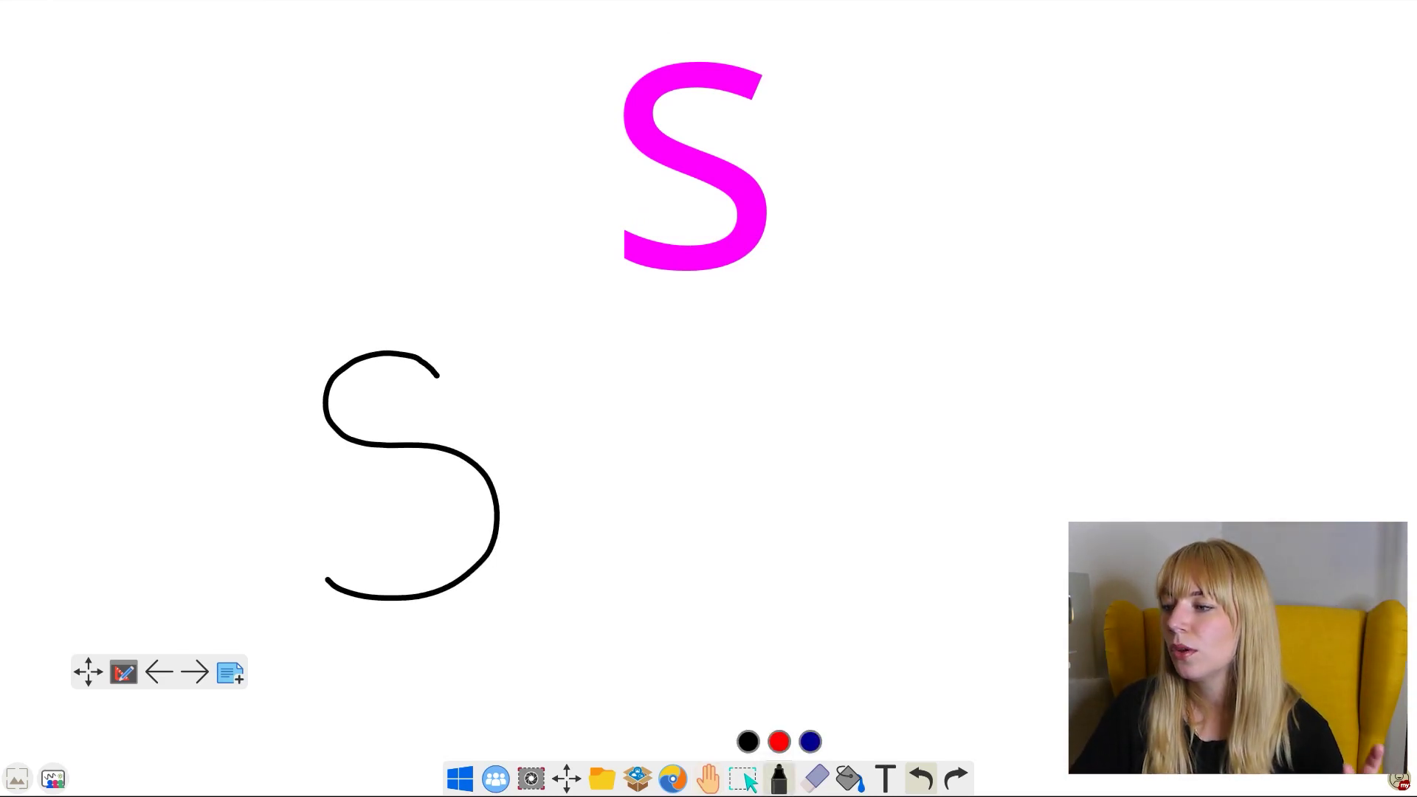
pyautogui.moveTo(665, 455)
pyautogui.mouseDown()
pyautogui.moveTo(628, 498)
pyautogui.moveTo(698, 562)
pyautogui.moveTo(614, 579)
pyautogui.moveTo(647, 653)
pyautogui.moveTo(704, 693)
pyautogui.moveTo(692, 733)
pyautogui.mouseUp()
pyautogui.moveTo(840, 418)
pyautogui.mouseDown()
pyautogui.moveTo(816, 586)
pyautogui.moveTo(837, 655)
pyautogui.mouseUp()
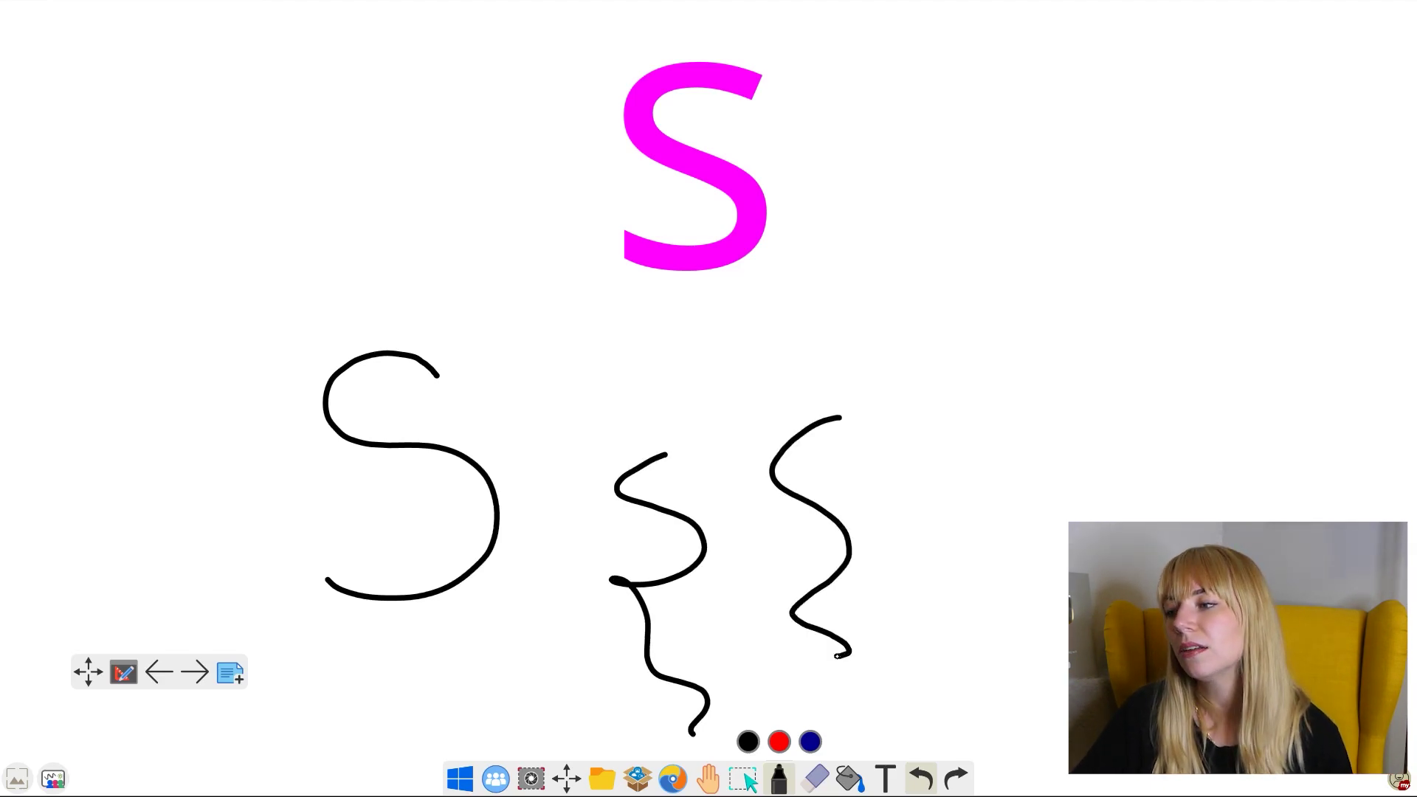
pyautogui.moveTo(915, 510)
pyautogui.mouseDown()
pyautogui.moveTo(884, 598)
pyautogui.moveTo(915, 615)
pyautogui.mouseUp()
pyautogui.moveTo(839, 300)
pyautogui.mouseDown()
pyautogui.moveTo(950, 341)
pyautogui.moveTo(888, 479)
pyautogui.moveTo(974, 491)
pyautogui.mouseUp()
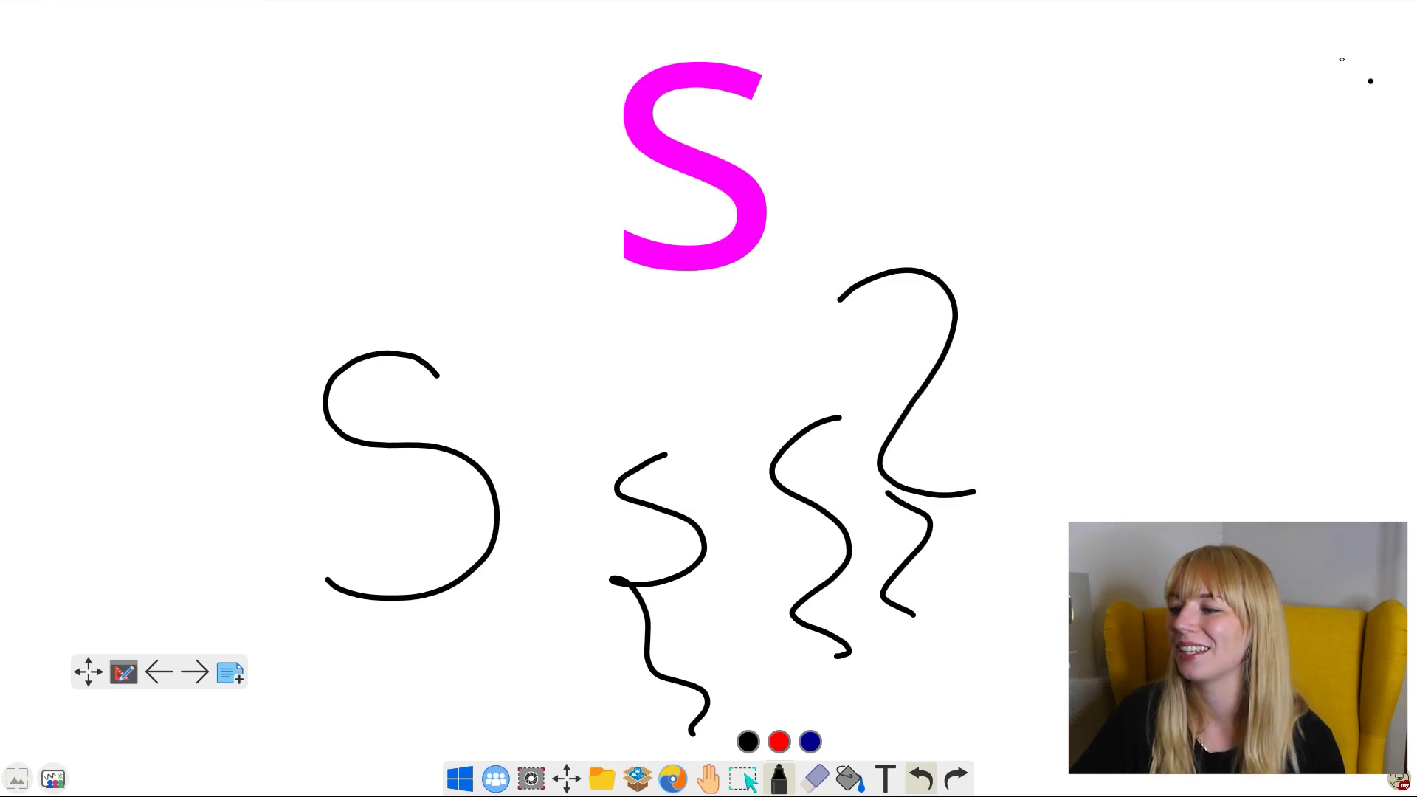
pyautogui.moveTo(1371, 81)
pyautogui.mouseDown()
pyautogui.moveTo(1101, 38)
pyautogui.moveTo(921, 224)
pyautogui.moveTo(1165, 287)
pyautogui.moveTo(1392, 492)
pyautogui.moveTo(971, 707)
pyautogui.moveTo(942, 631)
pyautogui.mouseUp()
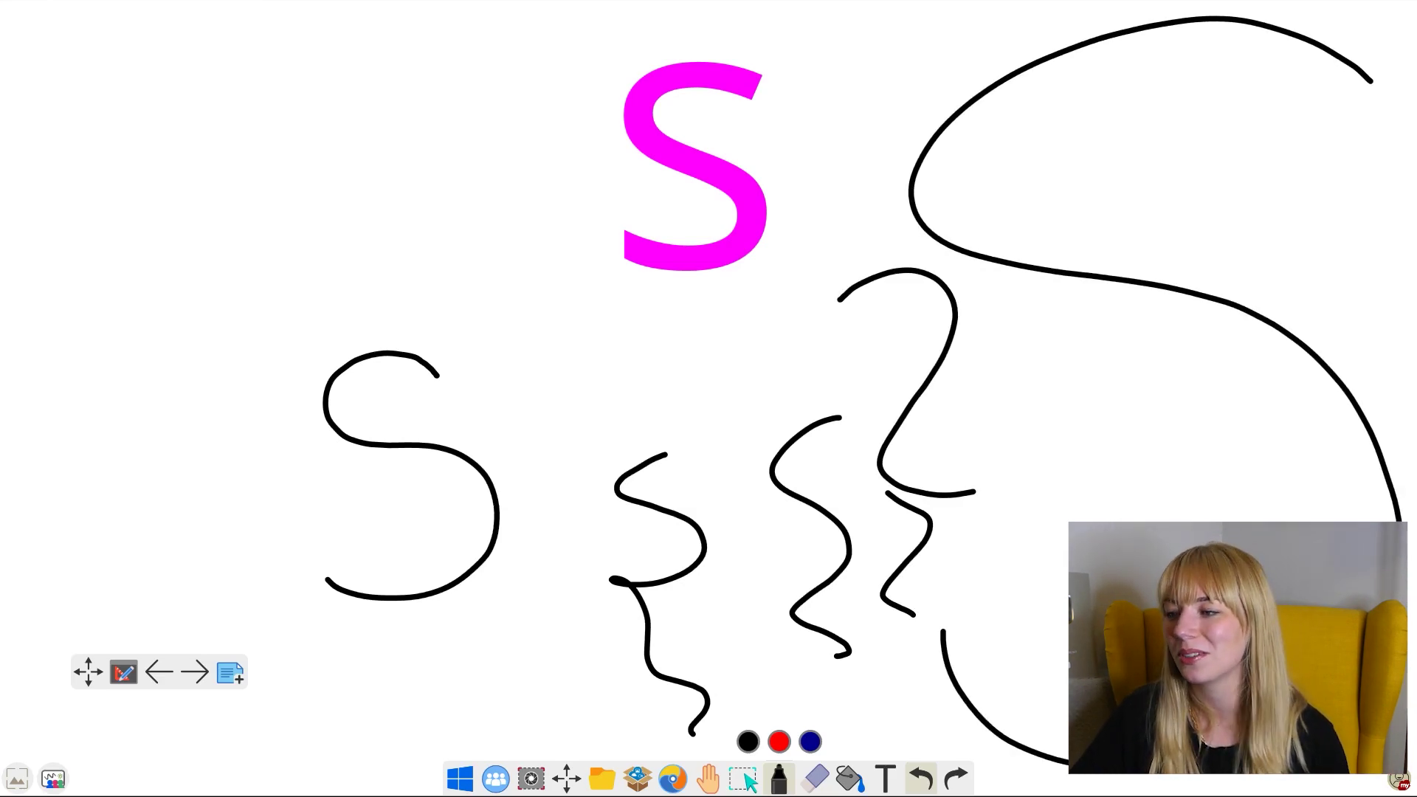
# Handwrite another very large black letter S in the empty canvas to the right of the first large one.
pyautogui.click(707, 779)
pyautogui.moveTo(1244, 490); pyautogui.dragTo(462, 486)
pyautogui.click(779, 778)
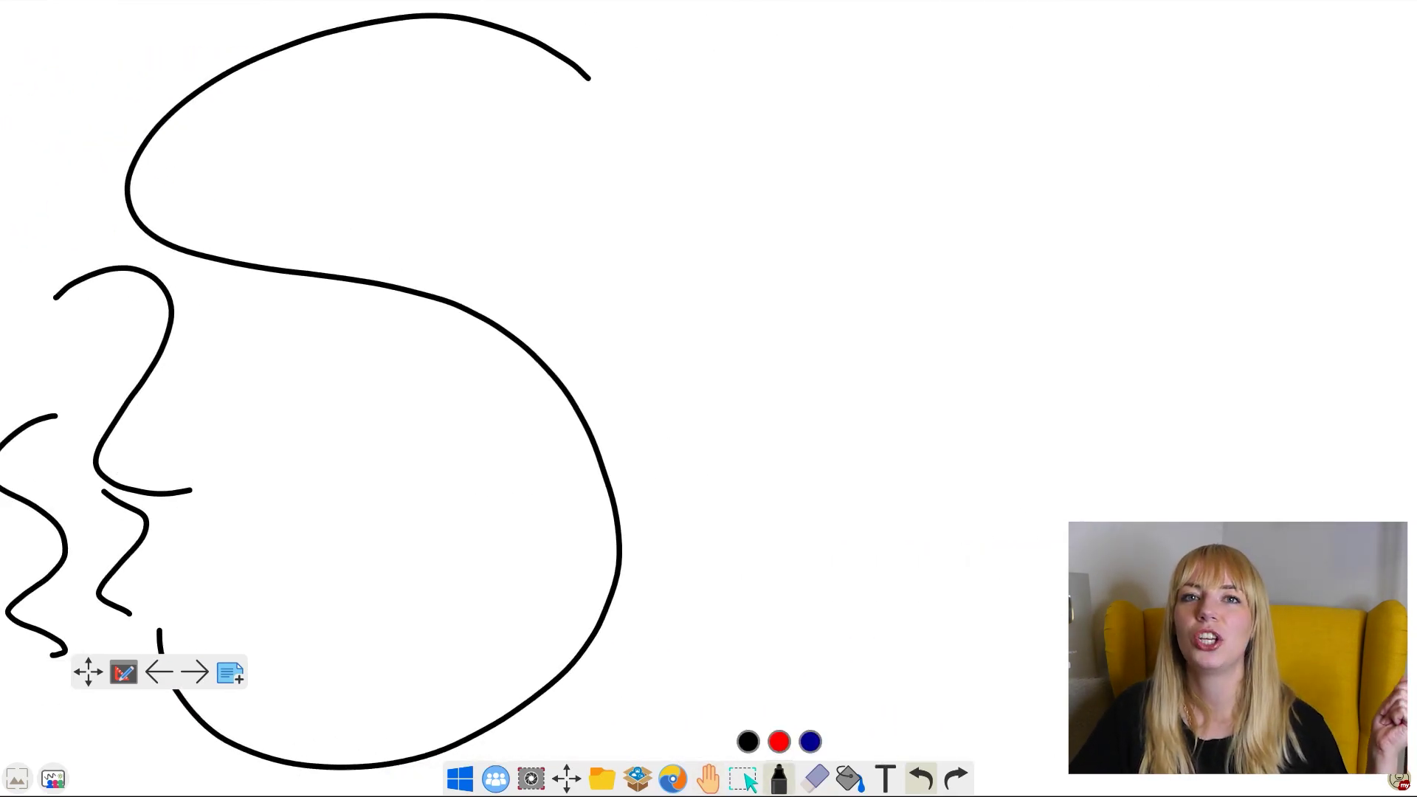
pyautogui.moveTo(1332, 77)
pyautogui.mouseDown()
pyautogui.moveTo(724, 174)
pyautogui.moveTo(1208, 307)
pyautogui.moveTo(1151, 776)
pyautogui.moveTo(675, 436)
pyautogui.mouseUp()
# Handwrite four smaller black letter s shapes in the empty canvas beyond the two very large ones.
pyautogui.click(707, 778)
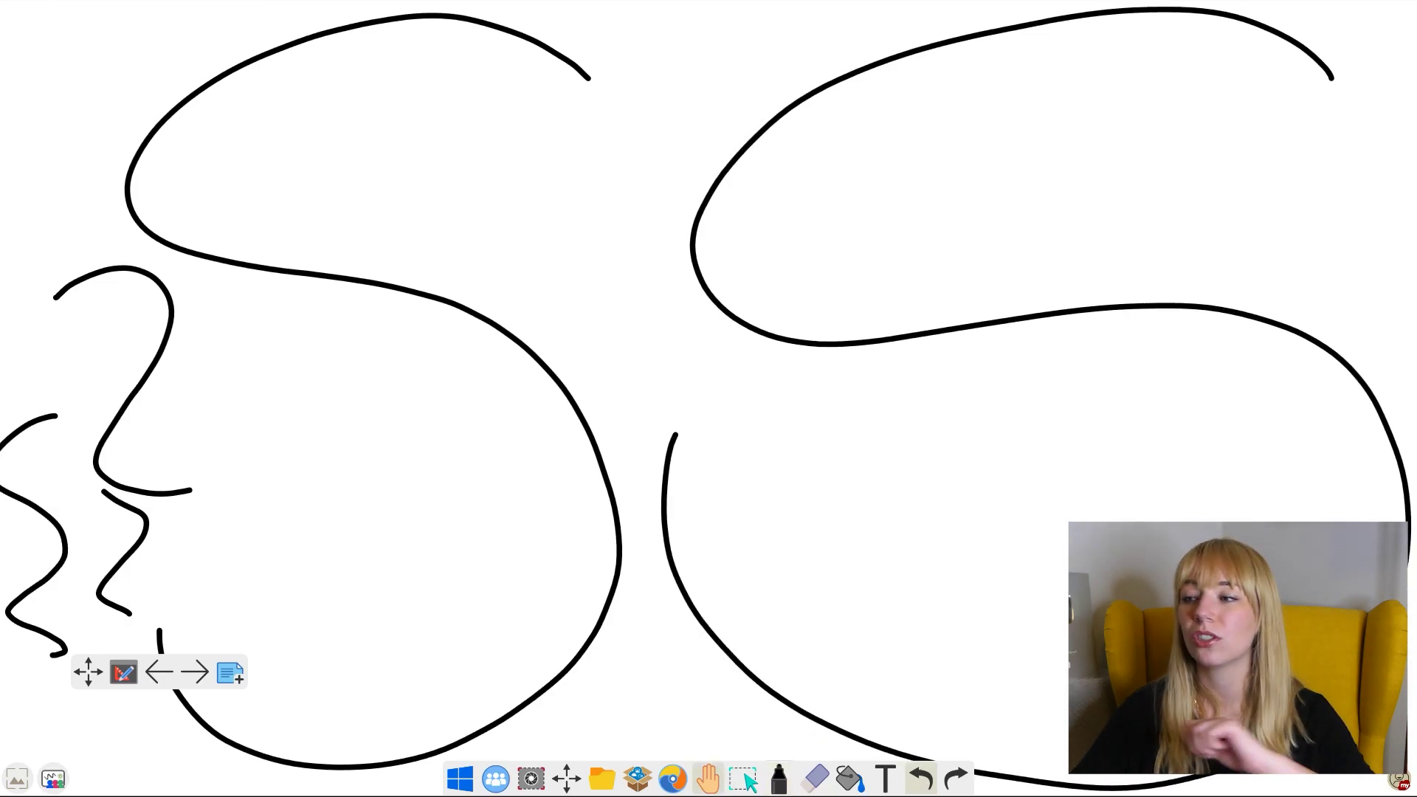
pyautogui.moveTo(1234, 476); pyautogui.dragTo(71, 472)
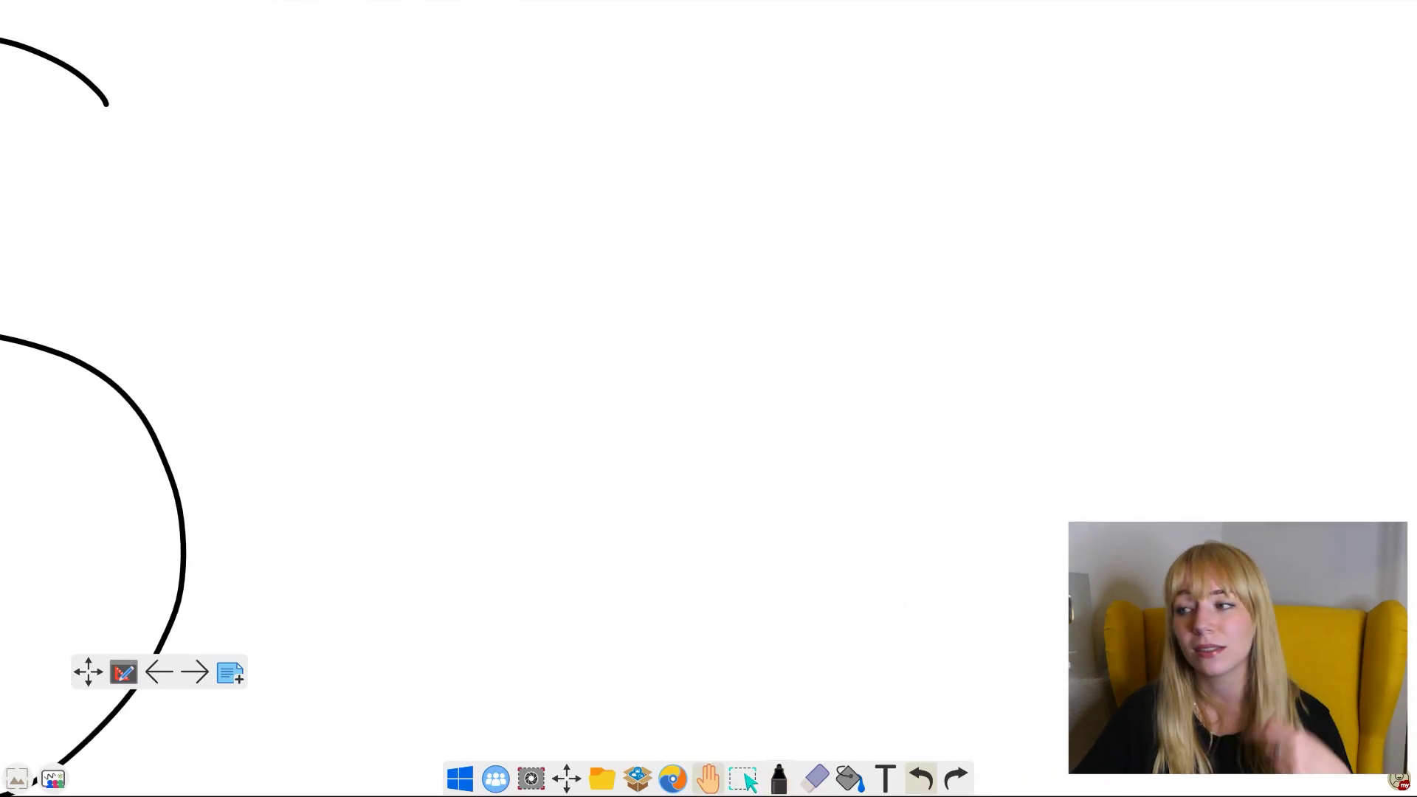
pyautogui.click(779, 779)
pyautogui.moveTo(565, 215)
pyautogui.mouseDown()
pyautogui.moveTo(441, 277)
pyautogui.moveTo(609, 417)
pyautogui.moveTo(508, 441)
pyautogui.mouseUp()
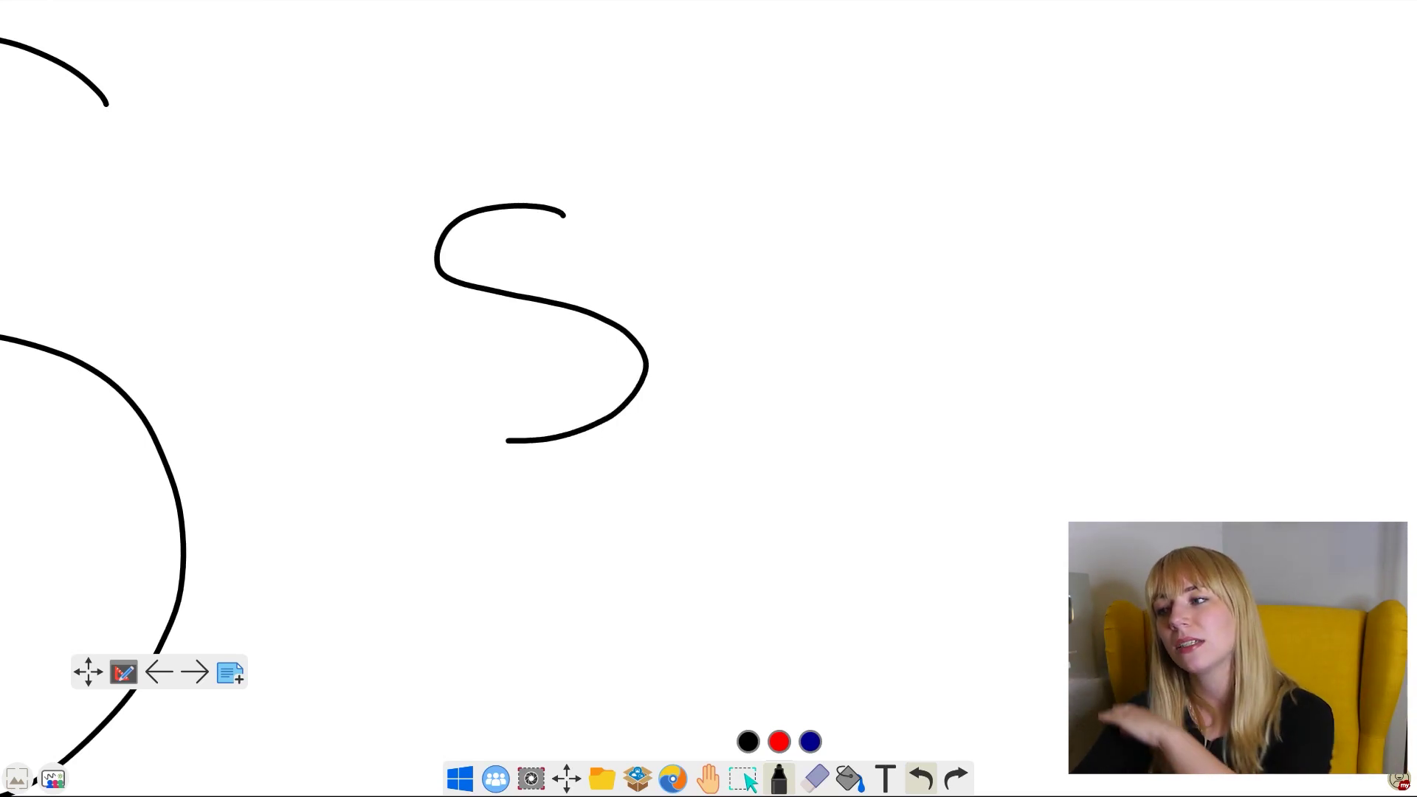
pyautogui.moveTo(1060, 247)
pyautogui.mouseDown()
pyautogui.moveTo(1152, 295)
pyautogui.moveTo(1093, 419)
pyautogui.moveTo(1197, 480)
pyautogui.mouseUp()
pyautogui.moveTo(1323, 273)
pyautogui.mouseDown()
pyautogui.moveTo(1369, 432)
pyautogui.moveTo(1374, 520)
pyautogui.mouseUp()
pyautogui.moveTo(946, 553)
pyautogui.mouseDown()
pyautogui.moveTo(1063, 683)
pyautogui.moveTo(974, 766)
pyautogui.mouseUp()
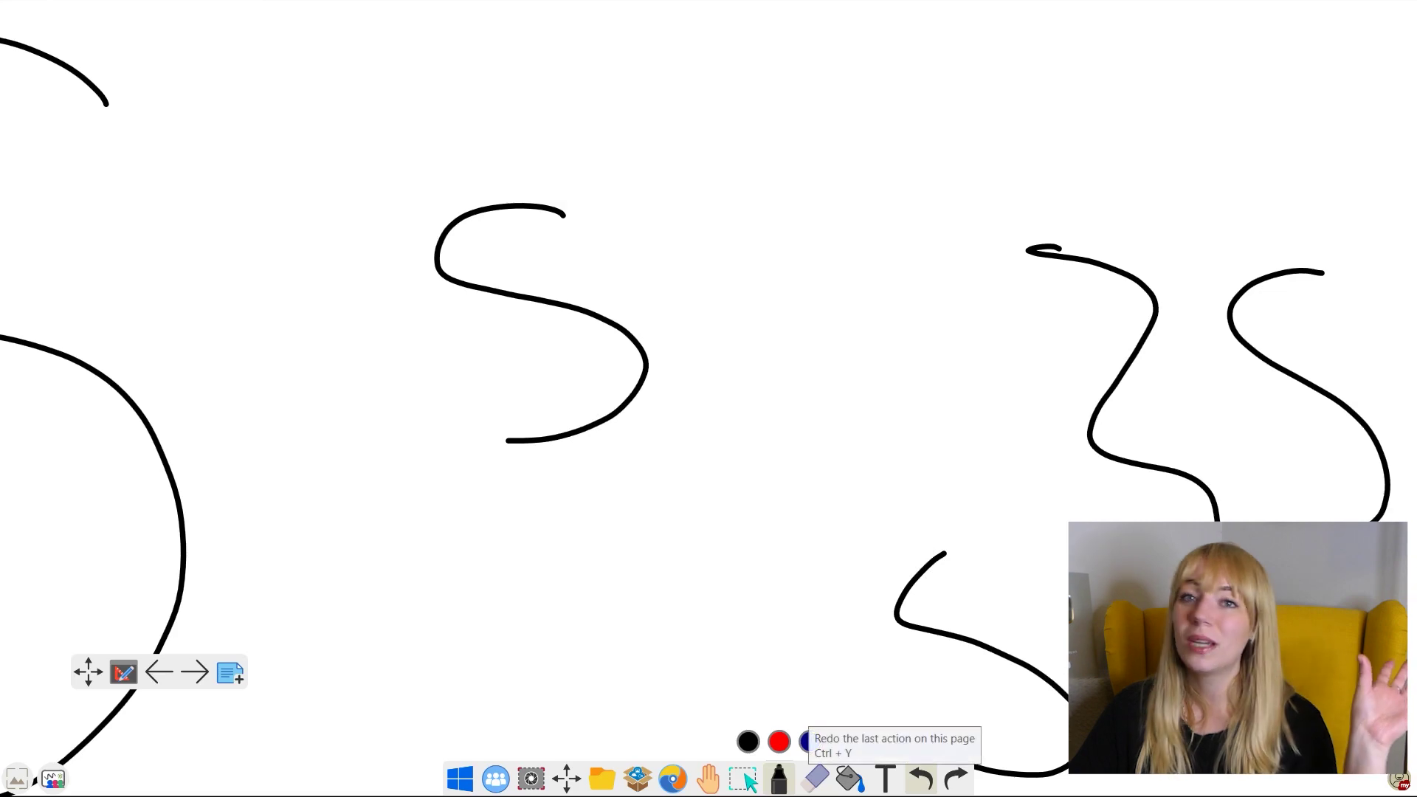
# Draw a red line across the canvas below all the handwritten letters to divide off a new writing area.
pyautogui.click(708, 779)
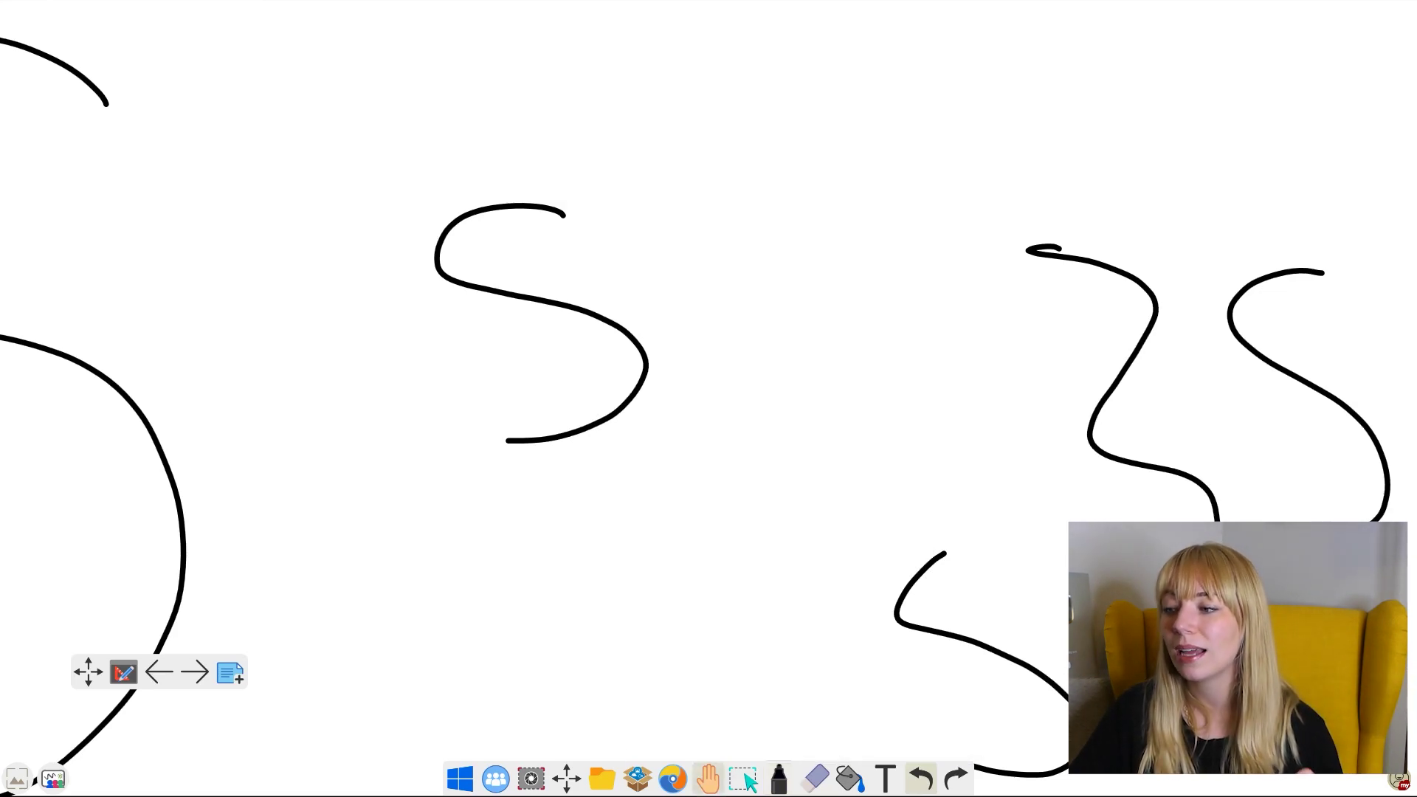
pyautogui.scroll(-5, 852, 369)
pyautogui.moveTo(389, 426)
pyautogui.mouseDown()
pyautogui.moveTo(567, 348)
pyautogui.moveTo(762, 307)
pyautogui.mouseUp()
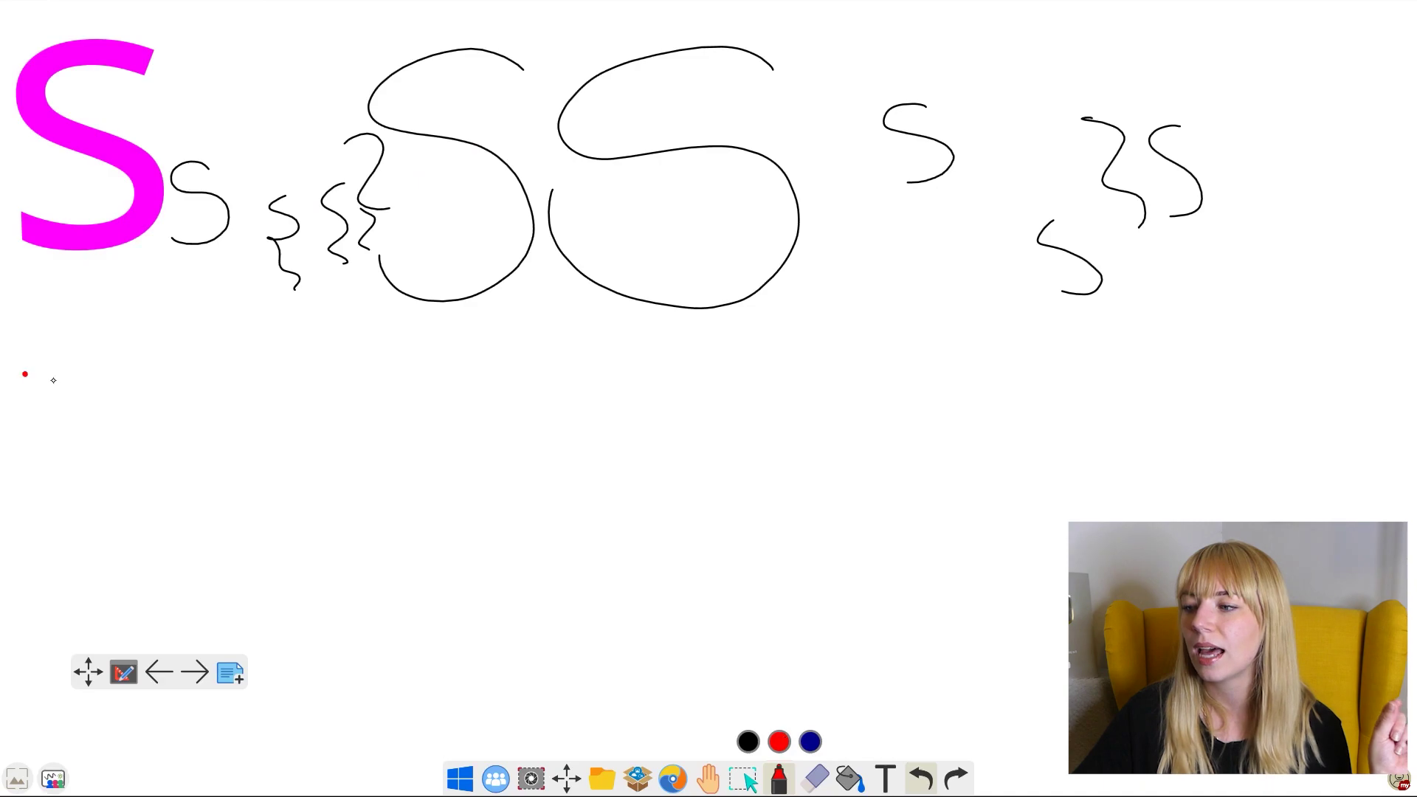
pyautogui.moveTo(25, 375); pyautogui.dragTo(1416, 296)
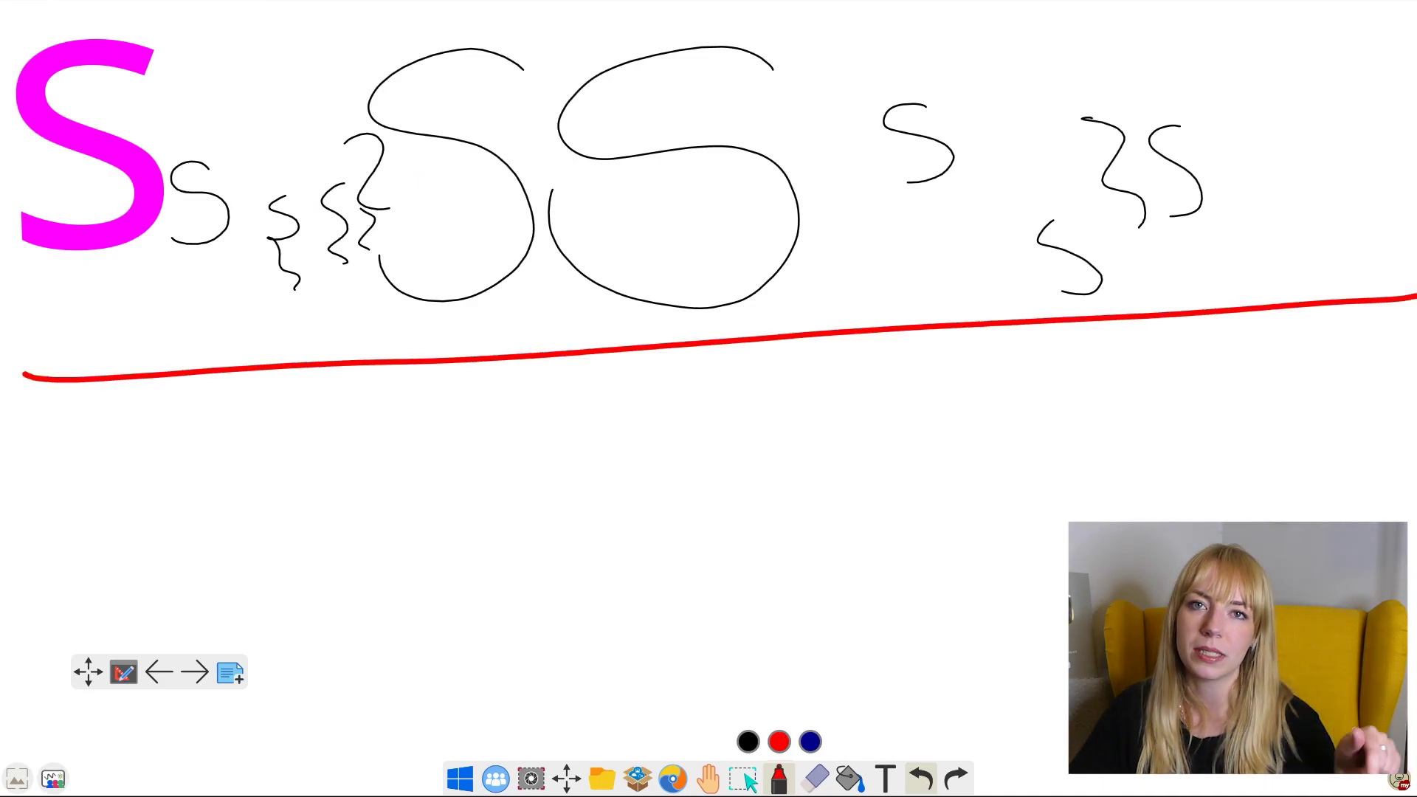
# Handwrite four black practice letter s shapes in a row below the red dividing line.
pyautogui.click(748, 741)
pyautogui.moveTo(431, 436)
pyautogui.mouseDown()
pyautogui.moveTo(354, 499)
pyautogui.moveTo(347, 629)
pyautogui.mouseUp()
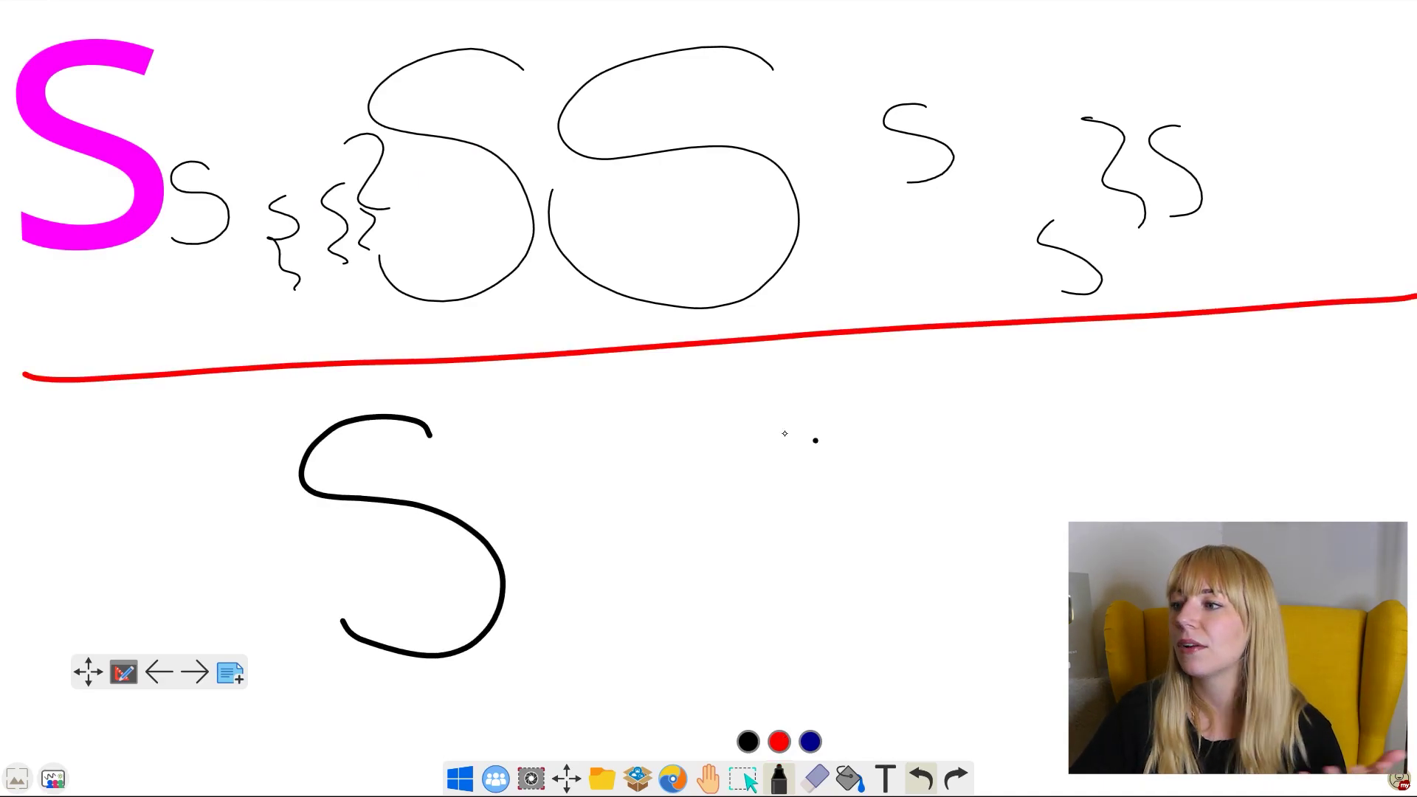
pyautogui.moveTo(815, 440)
pyautogui.mouseDown()
pyautogui.moveTo(873, 585)
pyautogui.moveTo(701, 629)
pyautogui.mouseUp()
pyautogui.moveTo(1023, 464)
pyautogui.mouseDown()
pyautogui.moveTo(1068, 463)
pyautogui.moveTo(1055, 601)
pyautogui.mouseUp()
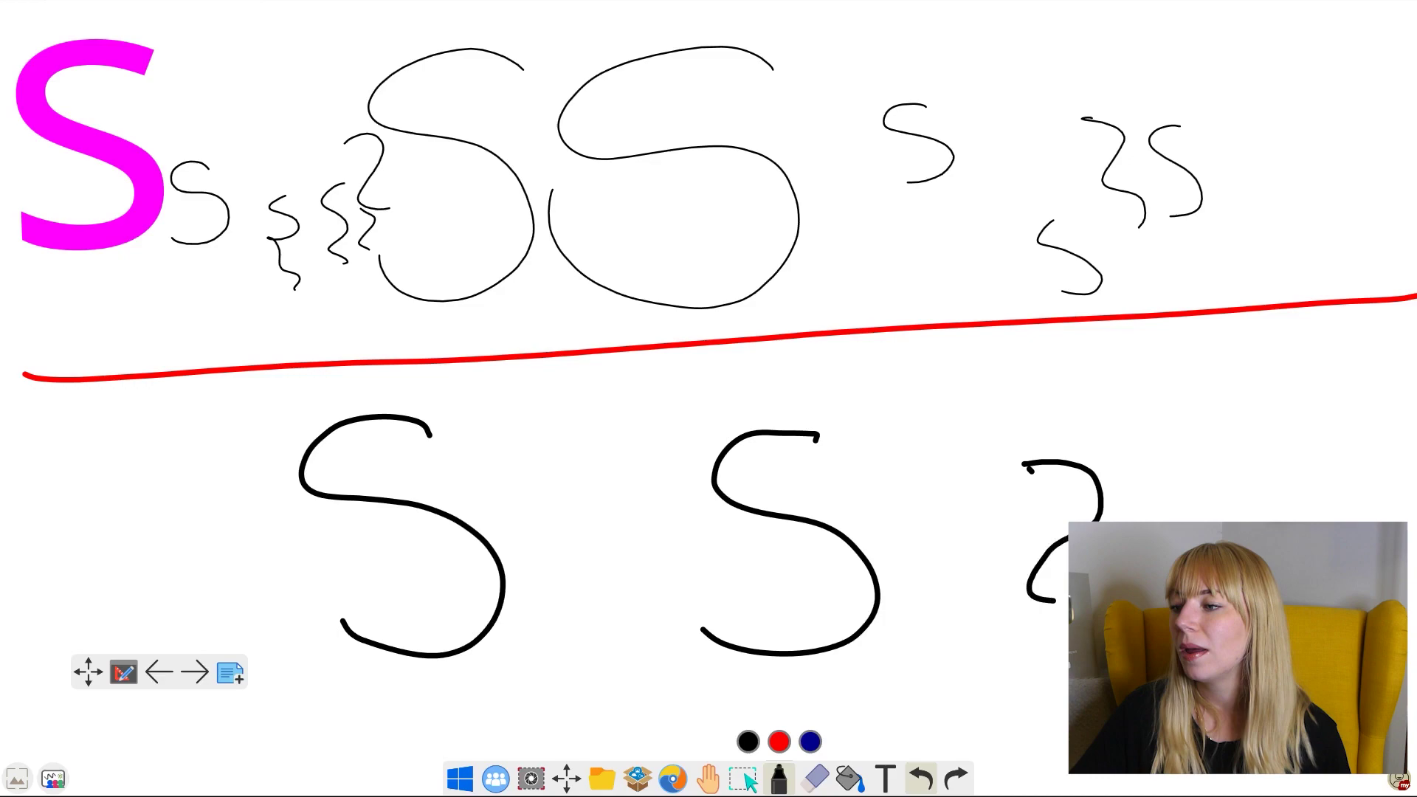
pyautogui.moveTo(1285, 393); pyautogui.dragTo(1327, 521)
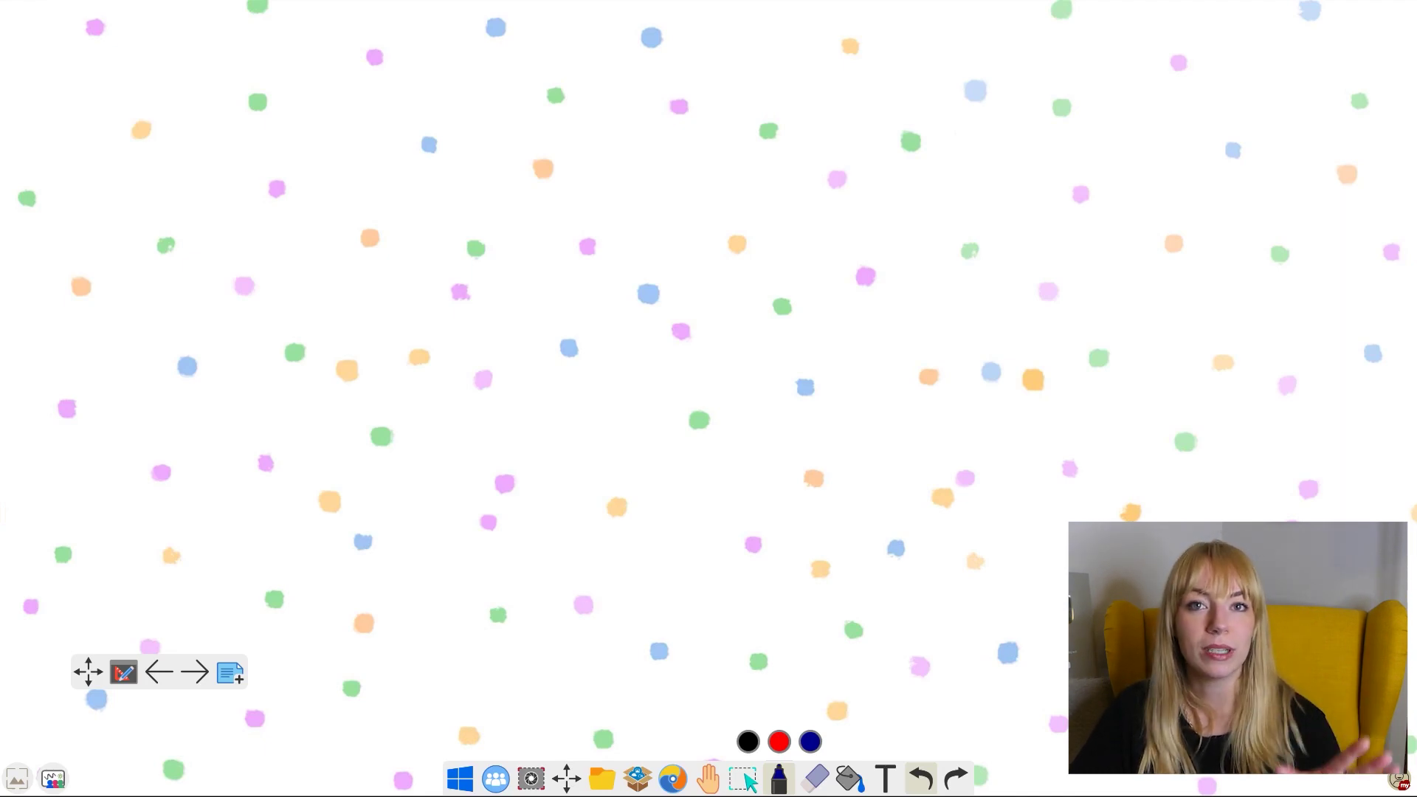
# Search YouTube for "little learners phonics lesson" and add the "S | Phonics Lesson | Introduction and Revision" video to the page.
pyautogui.hotkey('ctrl', 'o')
pyautogui.click(584, 283)
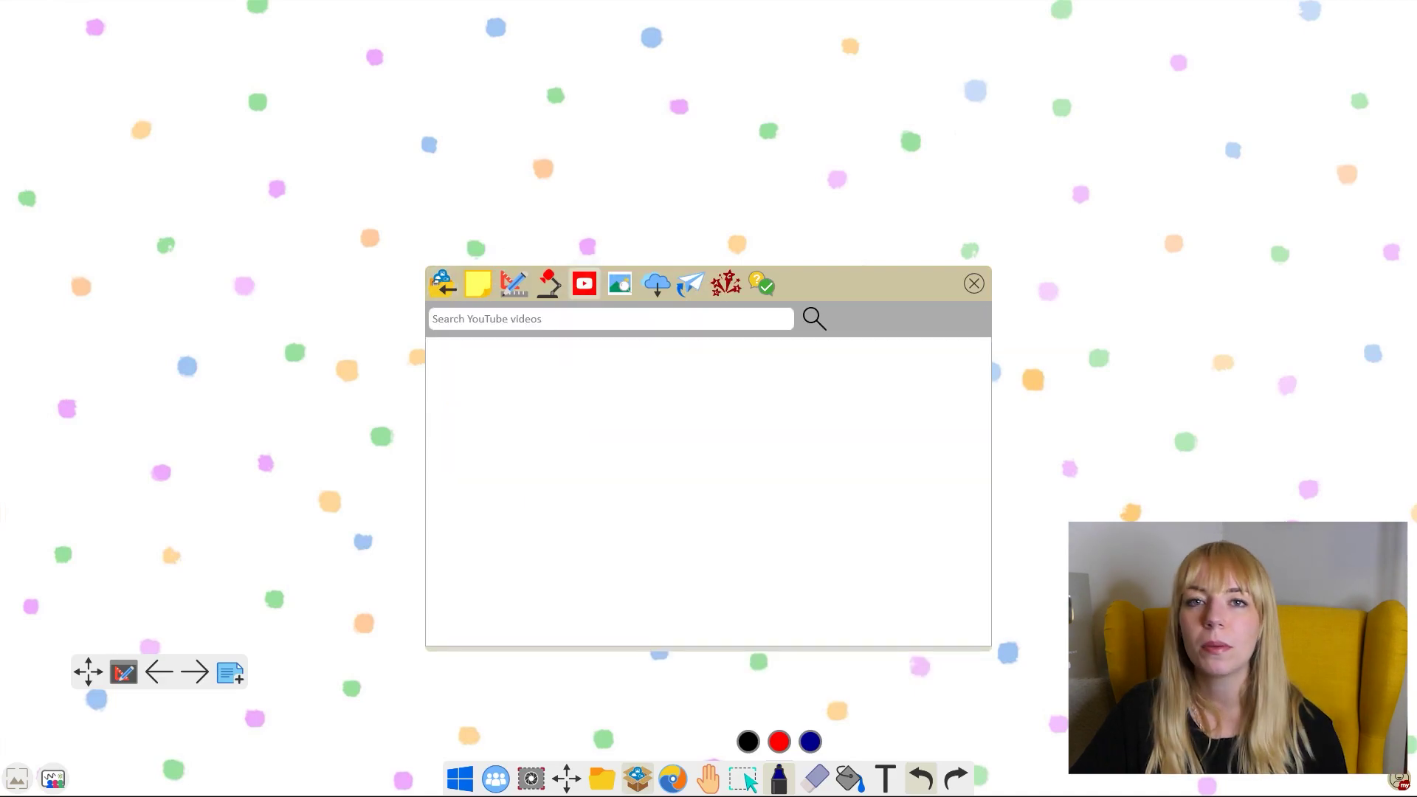
pyautogui.click(611, 319)
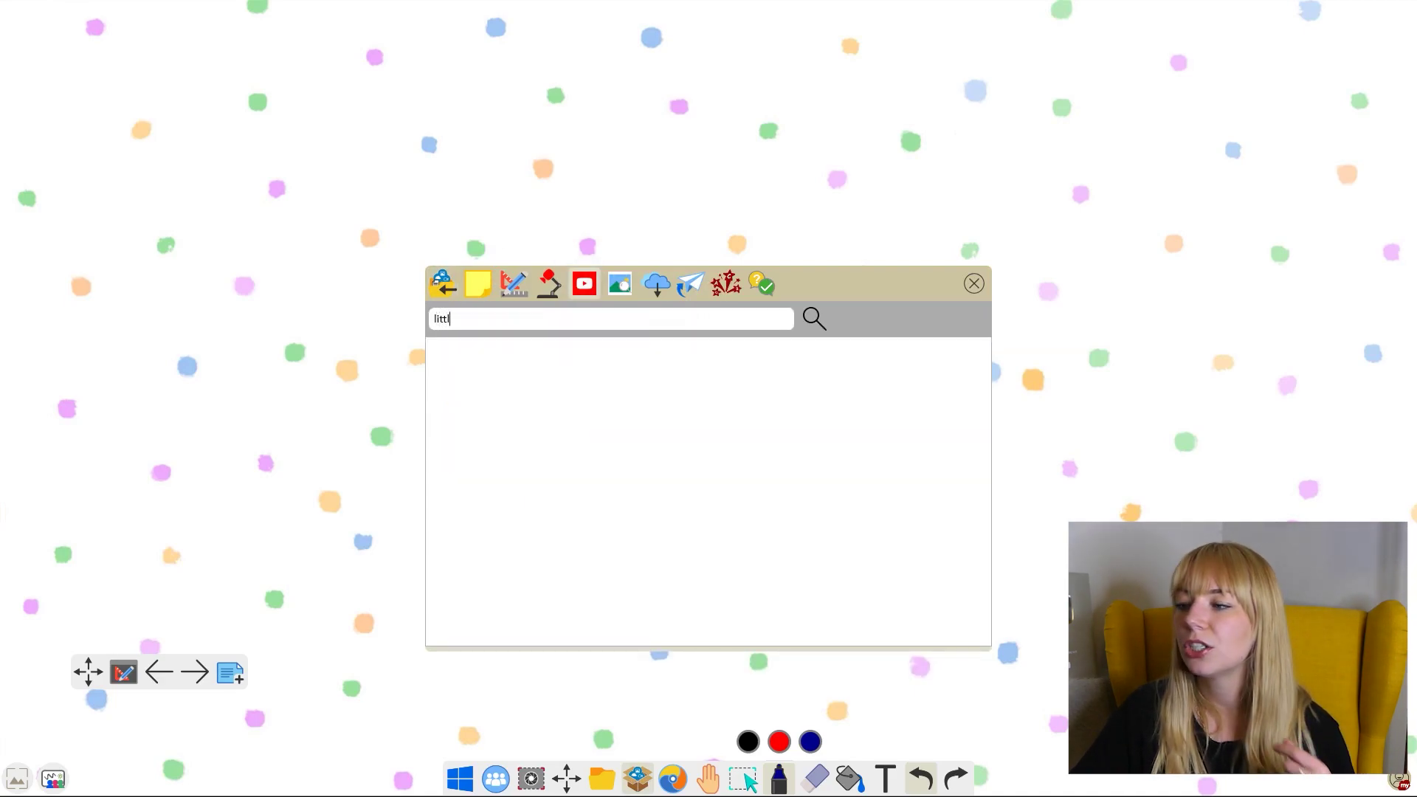
pyautogui.write('little learners')
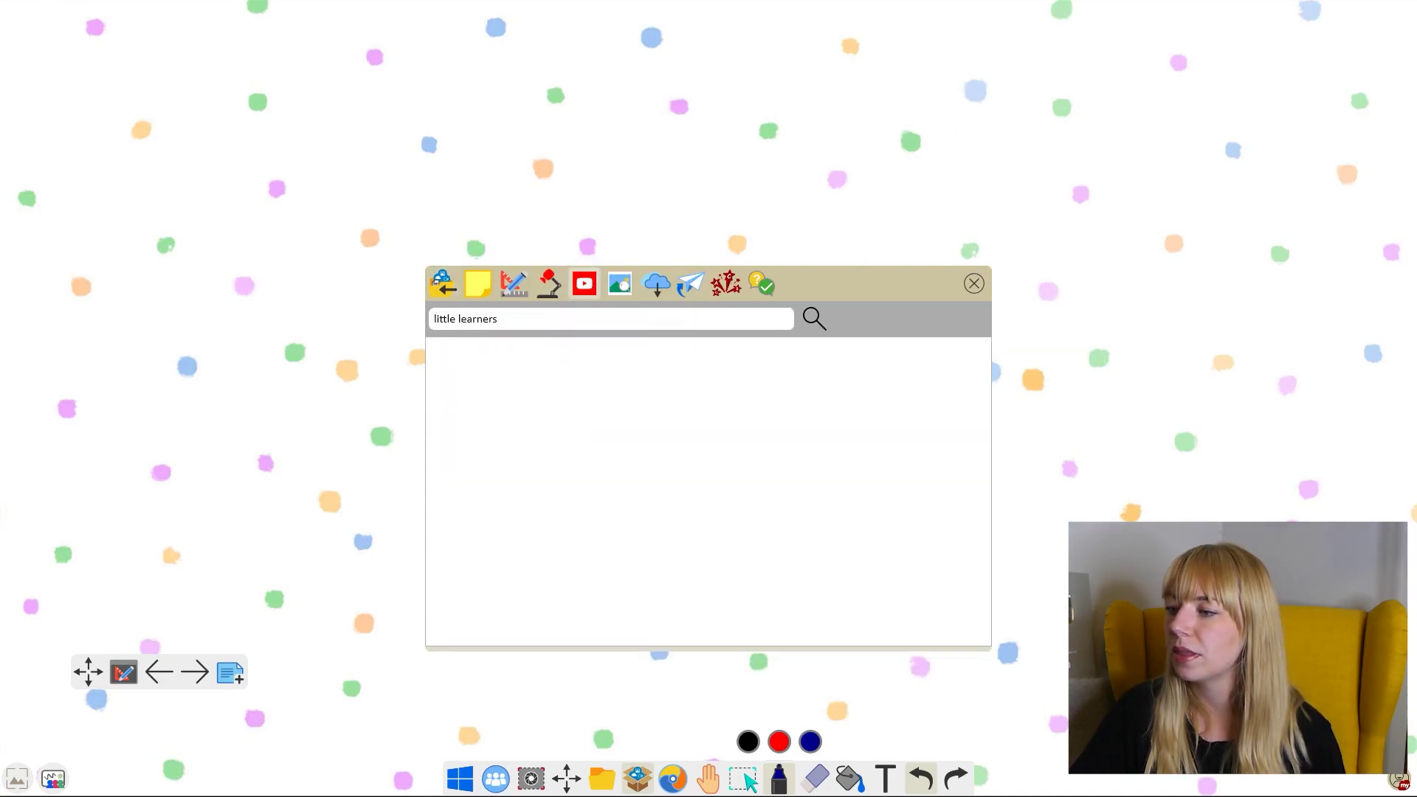
pyautogui.write(' phonics lesso')
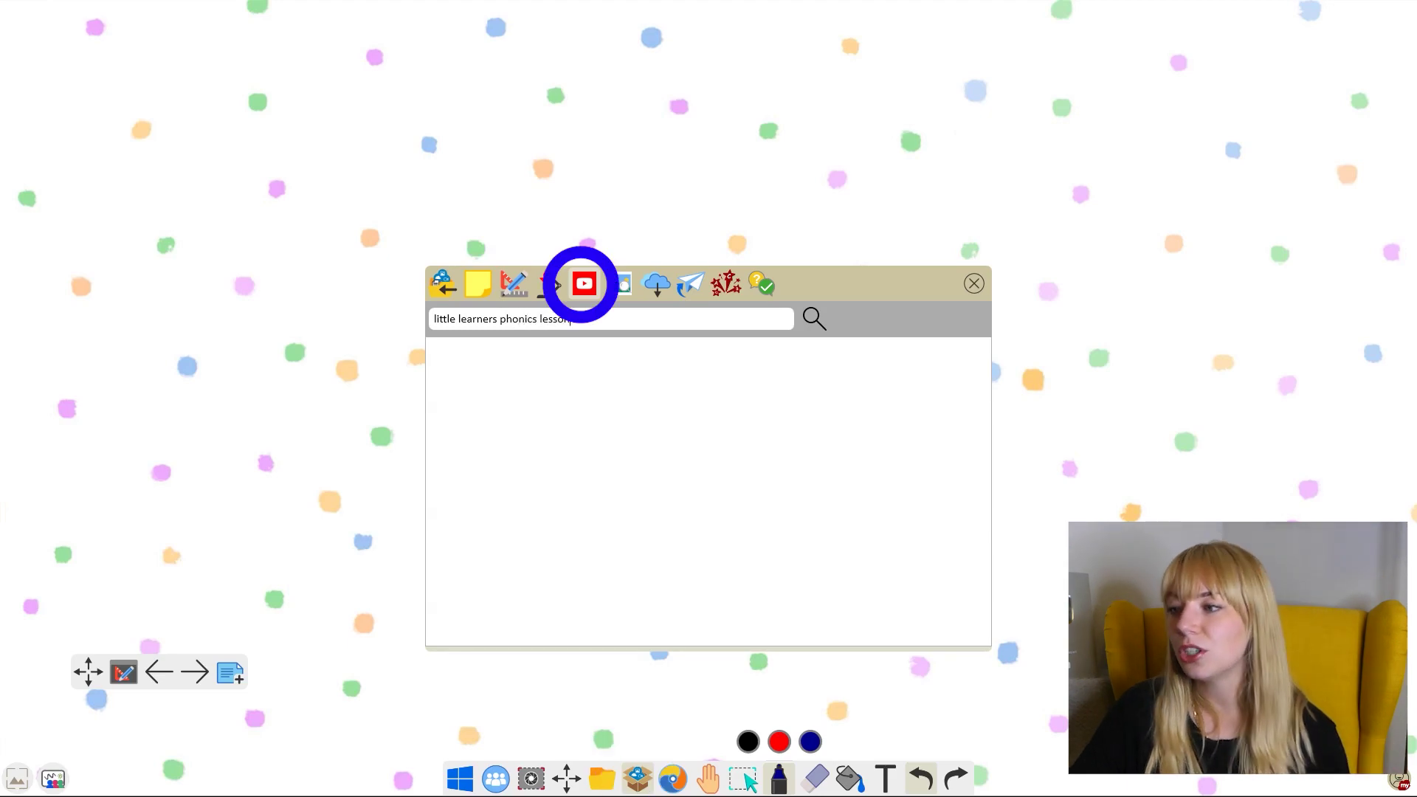
pyautogui.press('Return')
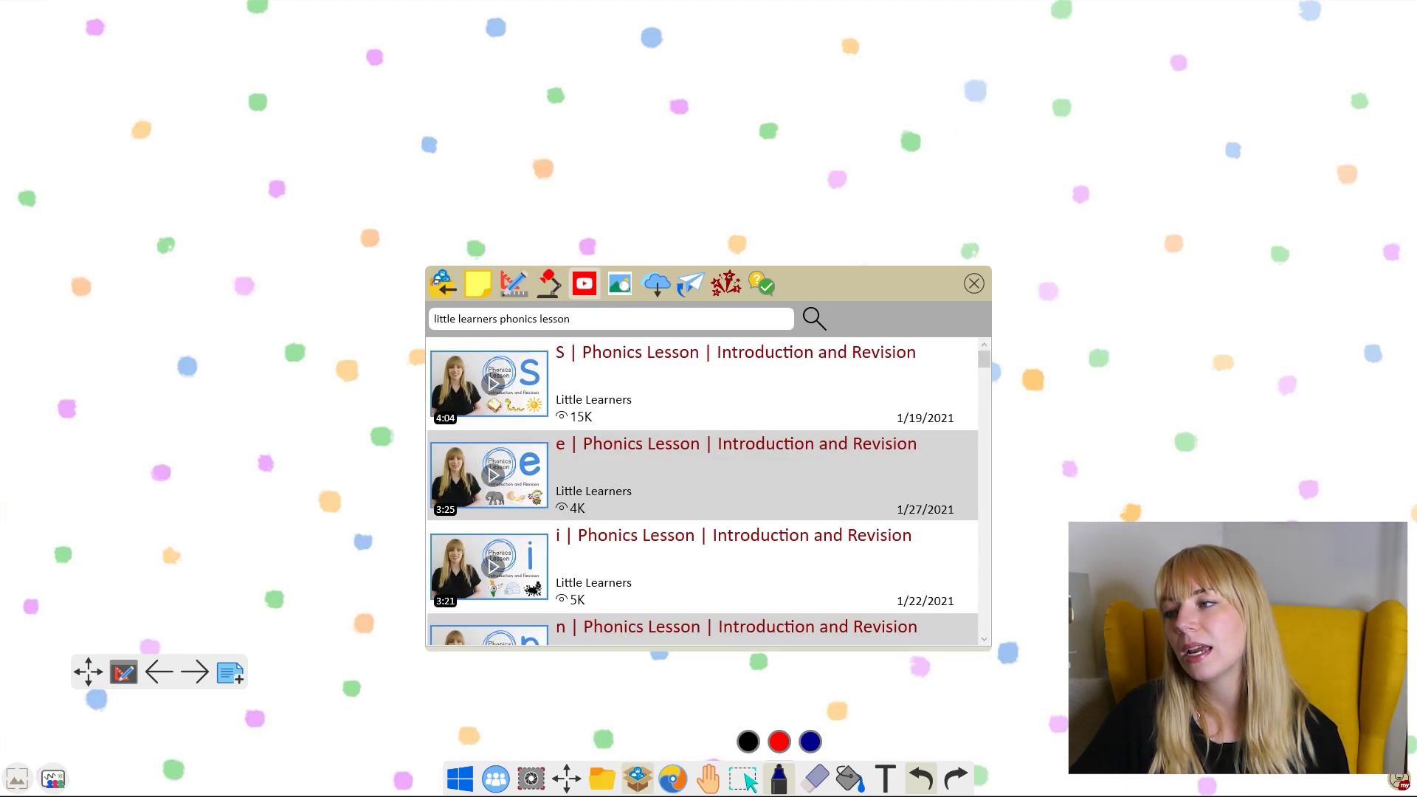
pyautogui.click(702, 384)
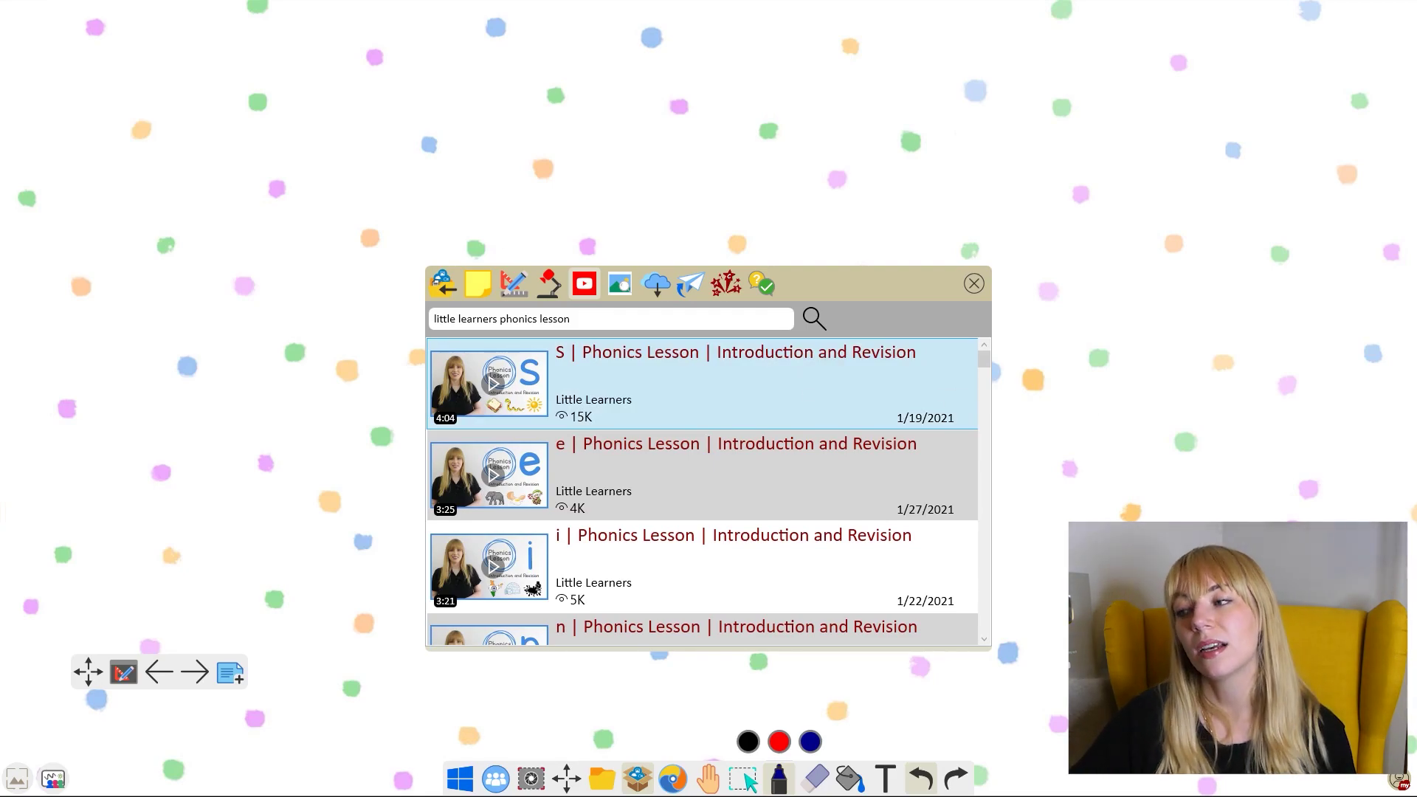
pyautogui.click(973, 282)
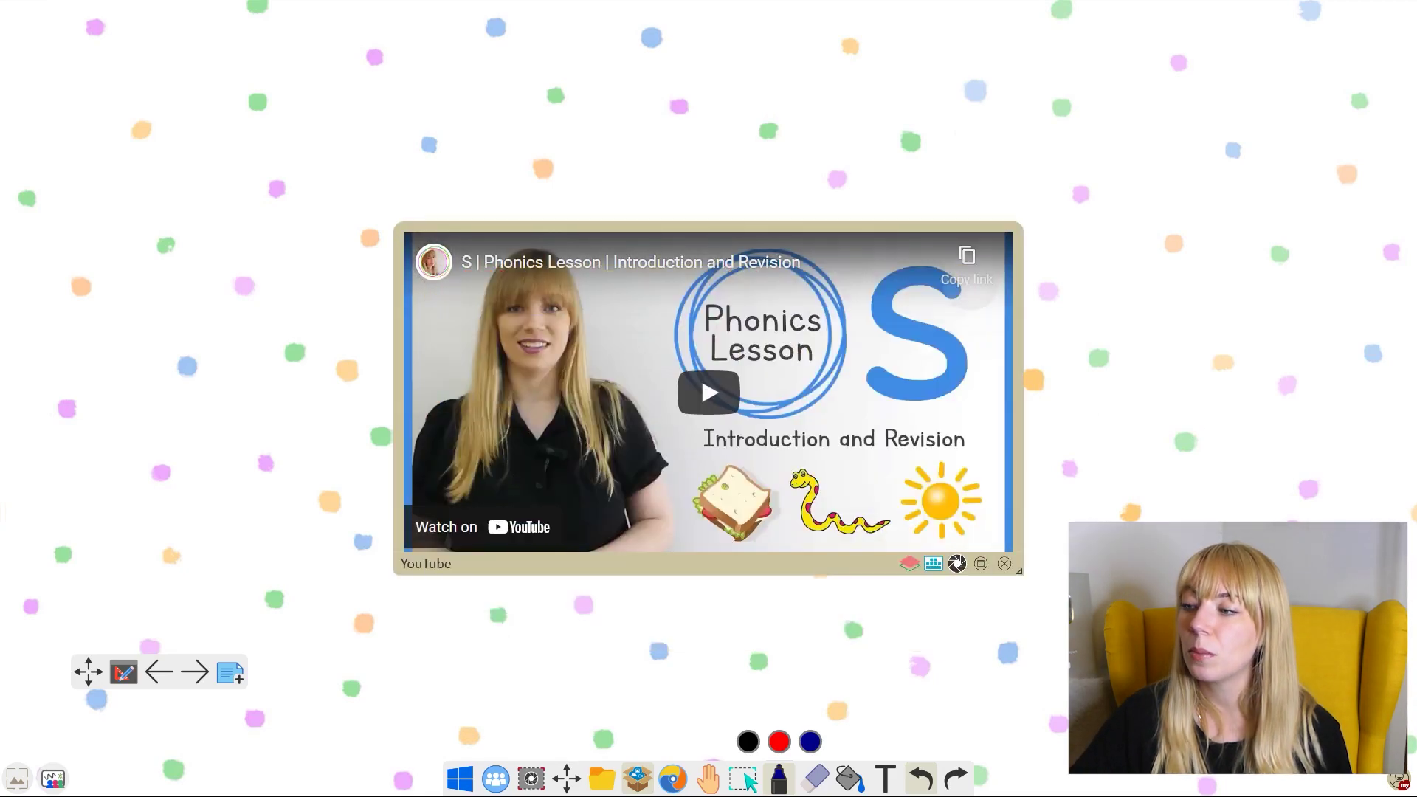
# Enlarge and reposition the phonics video player on the page, and skip ahead in the playing video.
pyautogui.moveTo(1019, 570); pyautogui.dragTo(1084, 624)
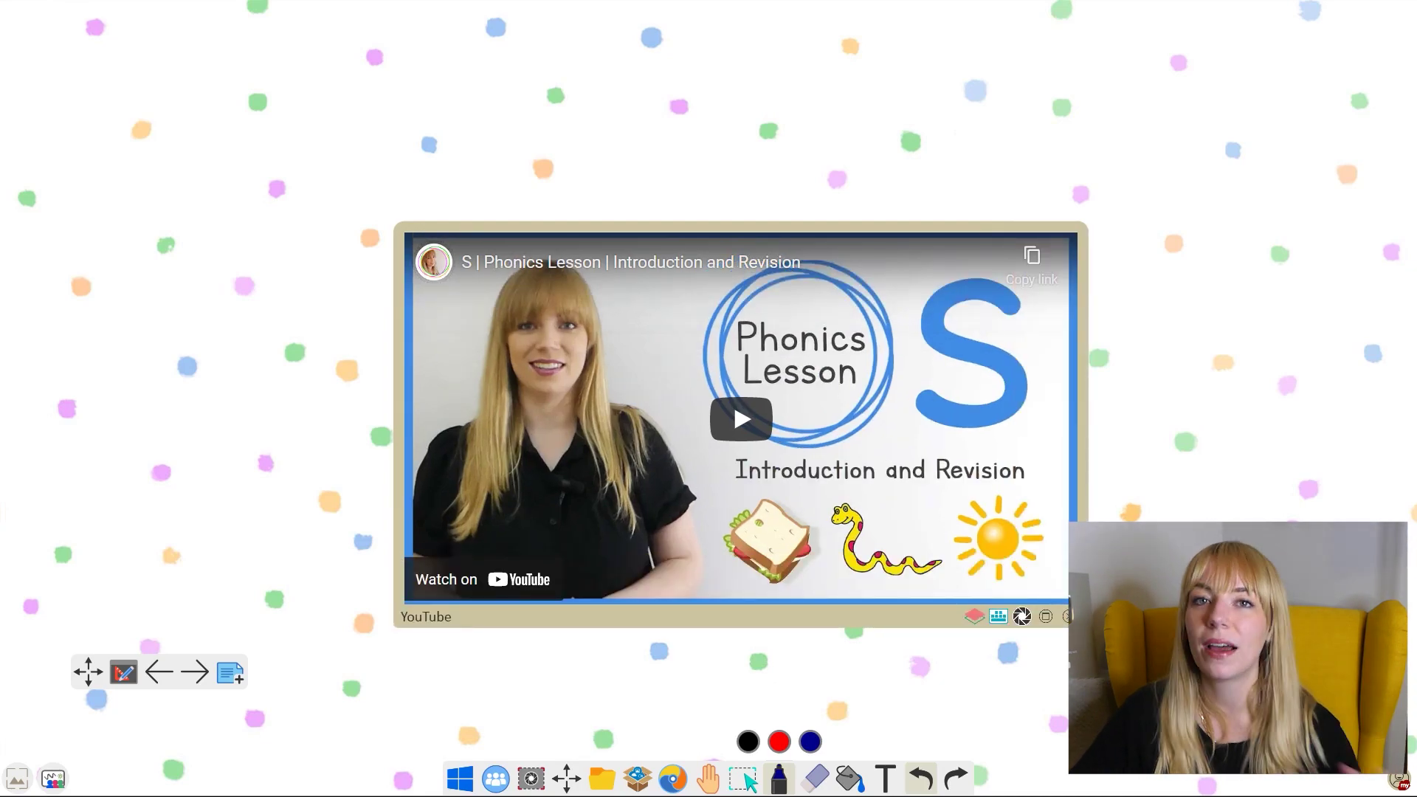
pyautogui.moveTo(913, 232); pyautogui.dragTo(853, 190)
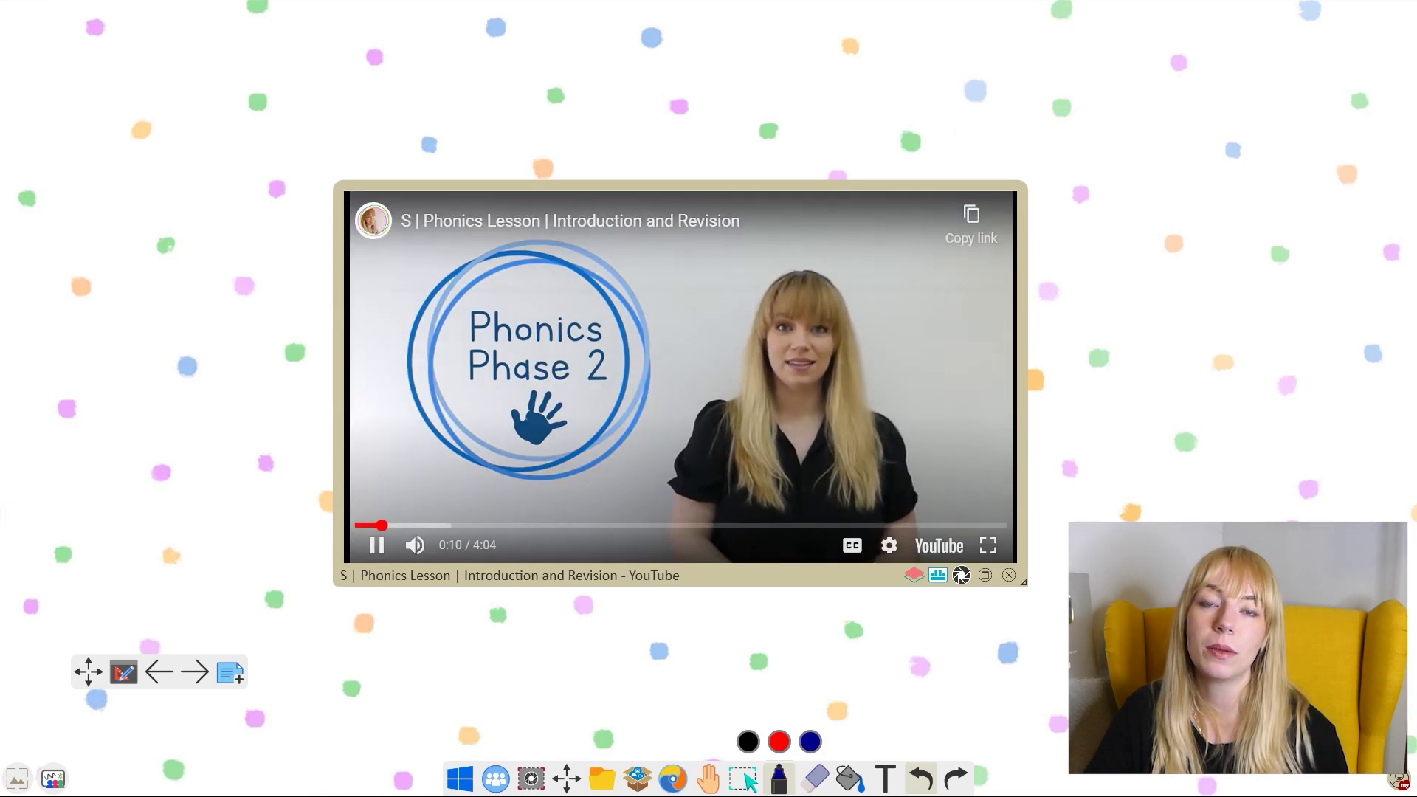
pyautogui.moveTo(380, 525); pyautogui.dragTo(510, 525)
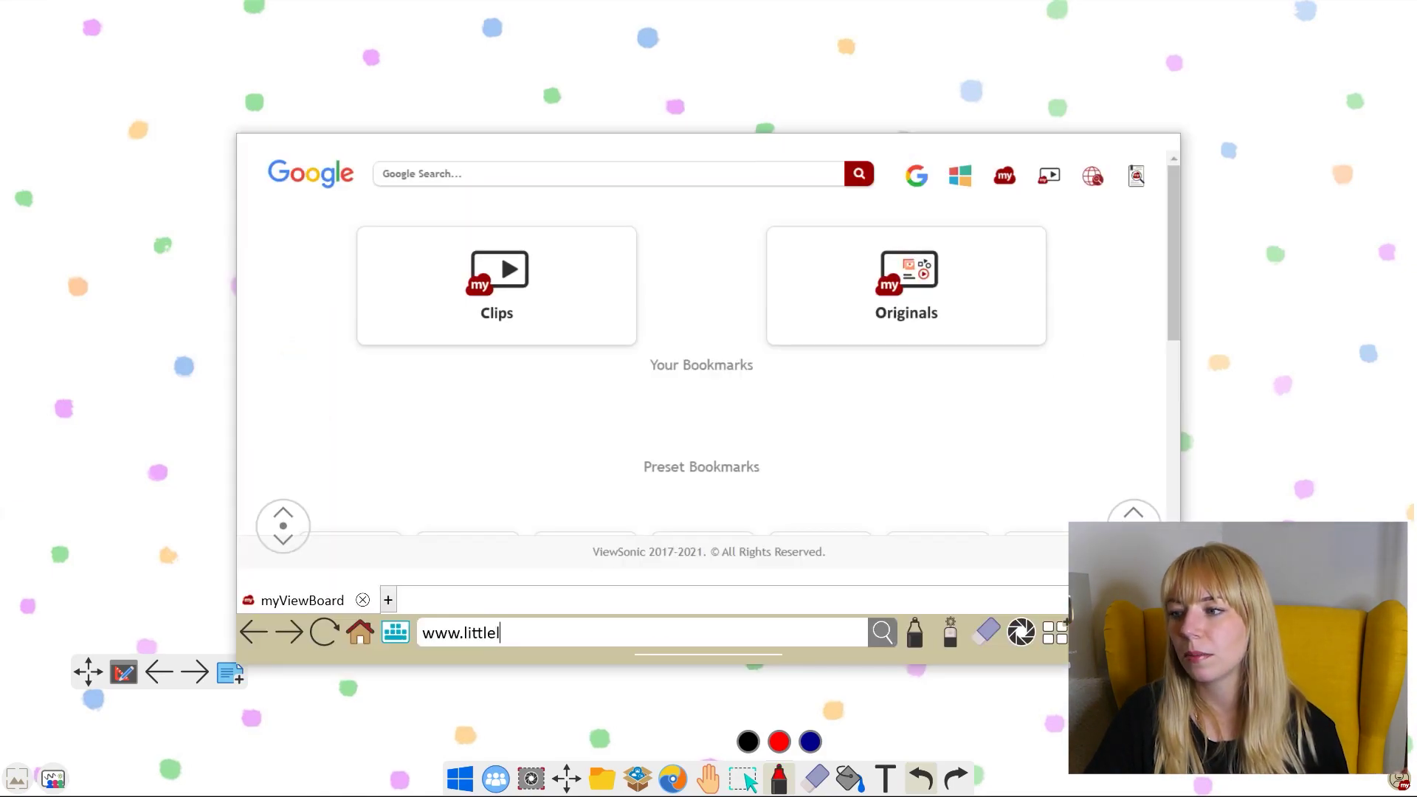
pyautogui.write('earners')
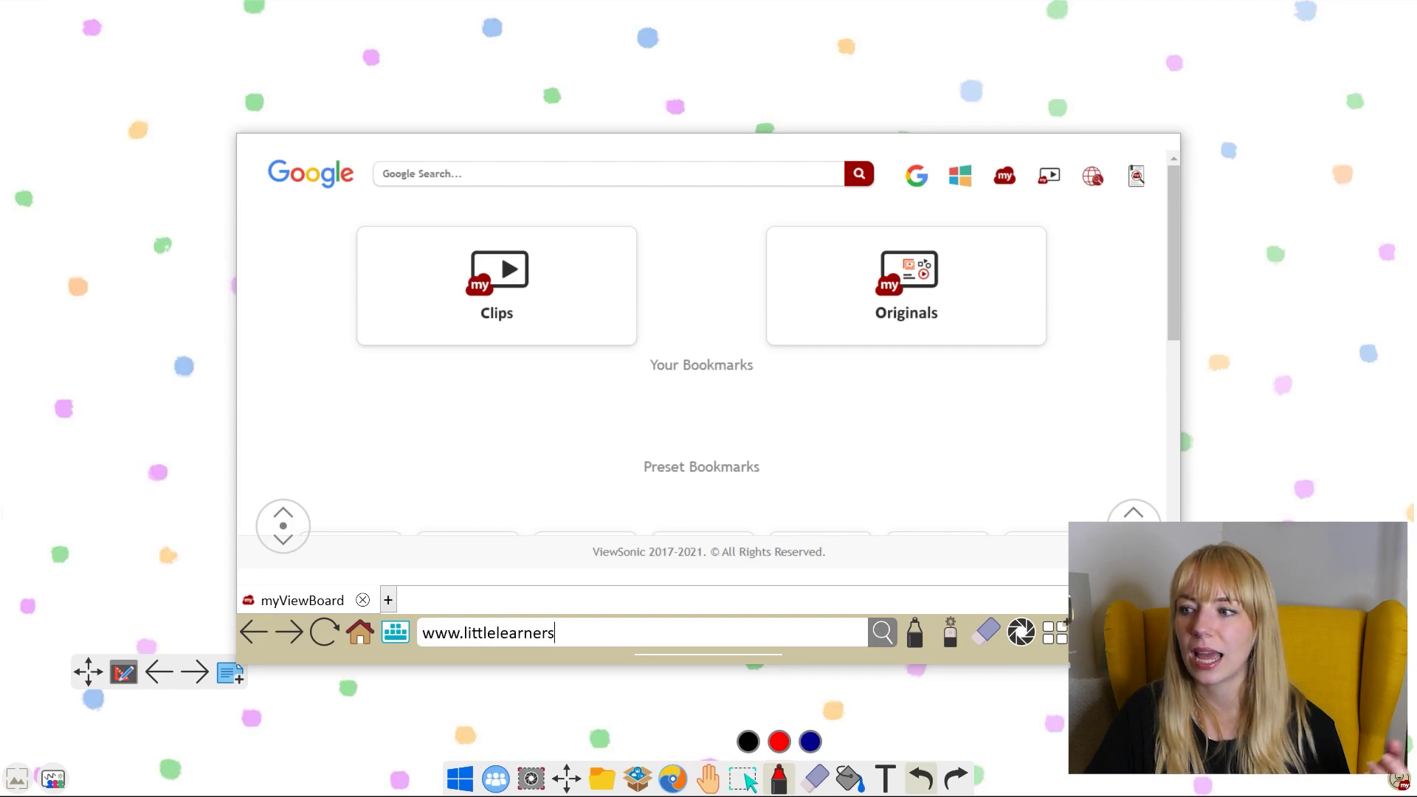
pyautogui.write('.education')
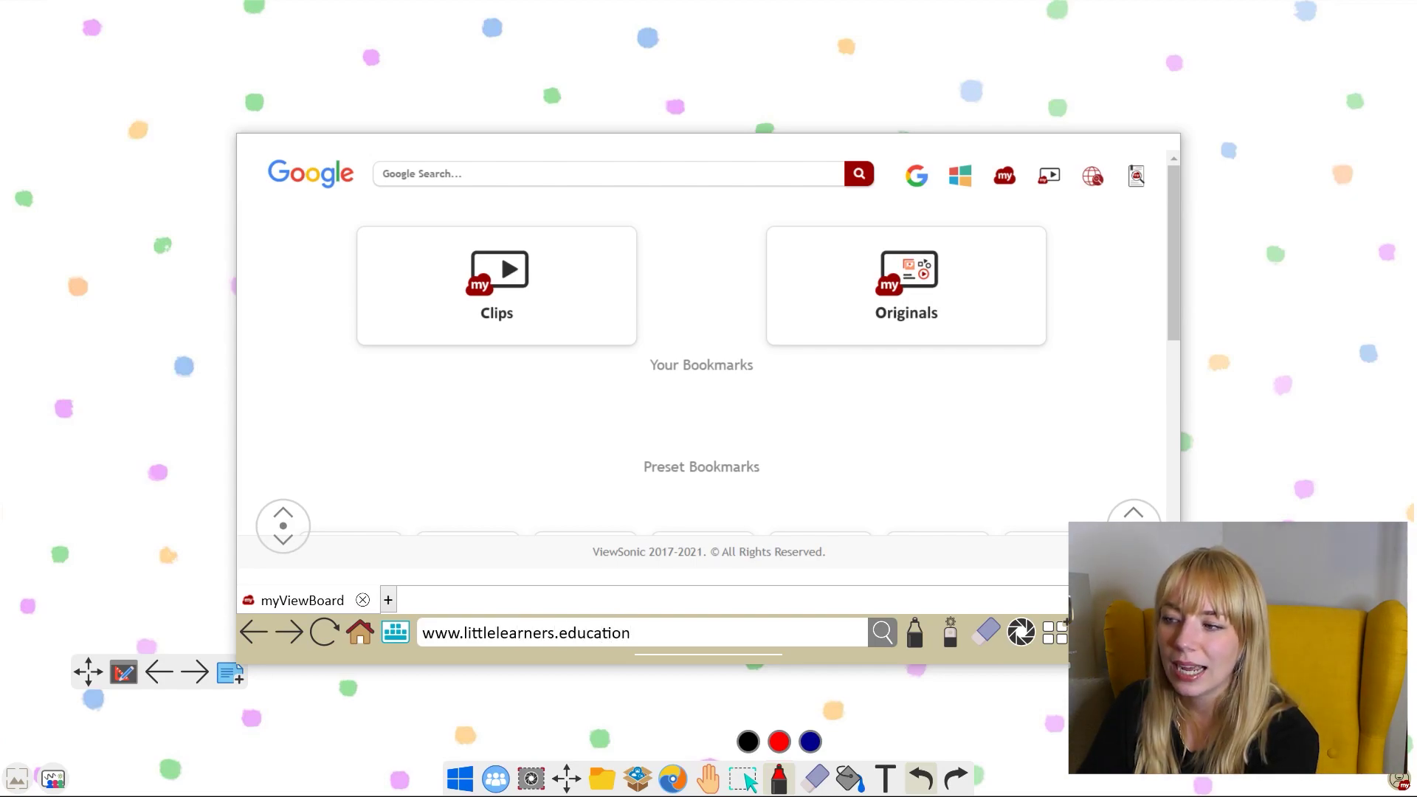
pyautogui.click(882, 639)
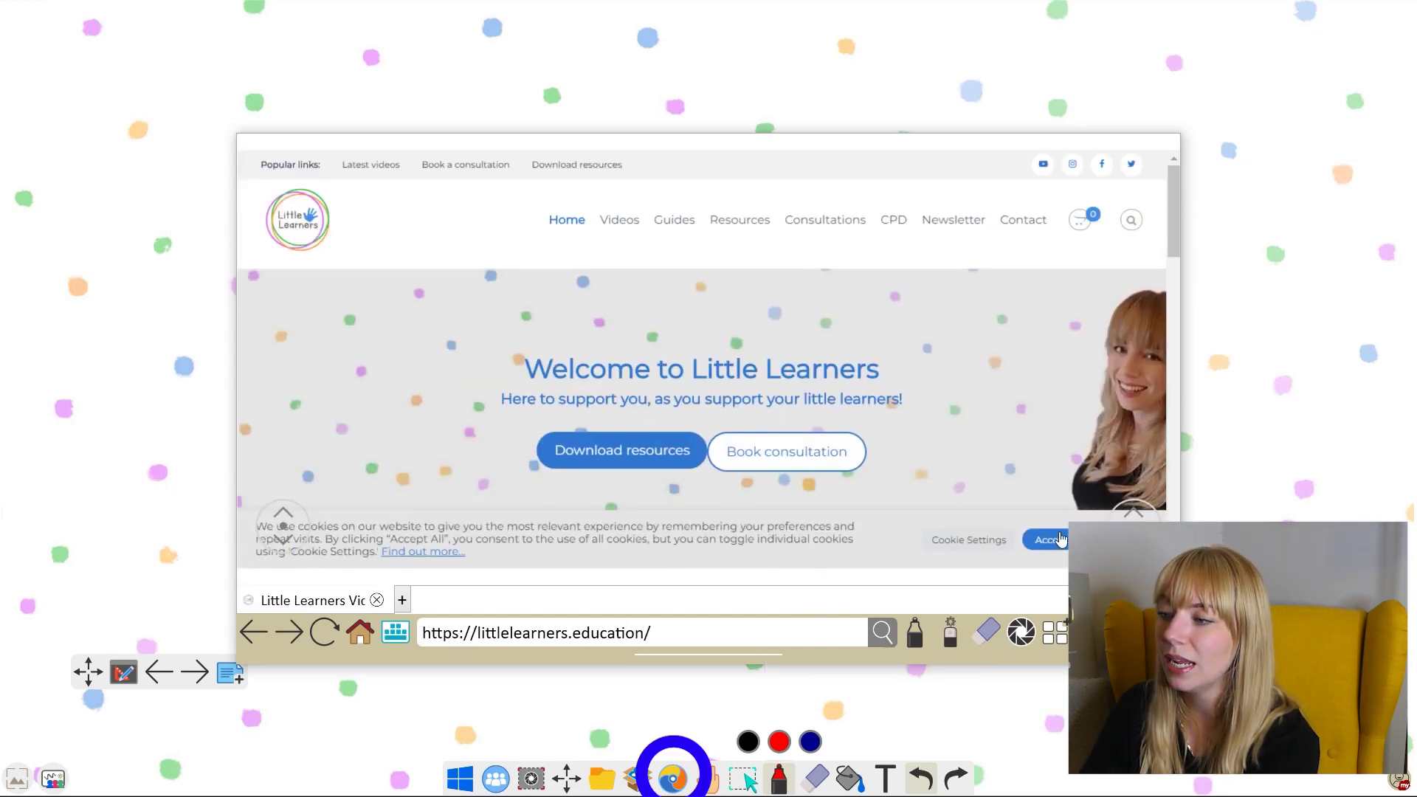
pyautogui.click(1054, 543)
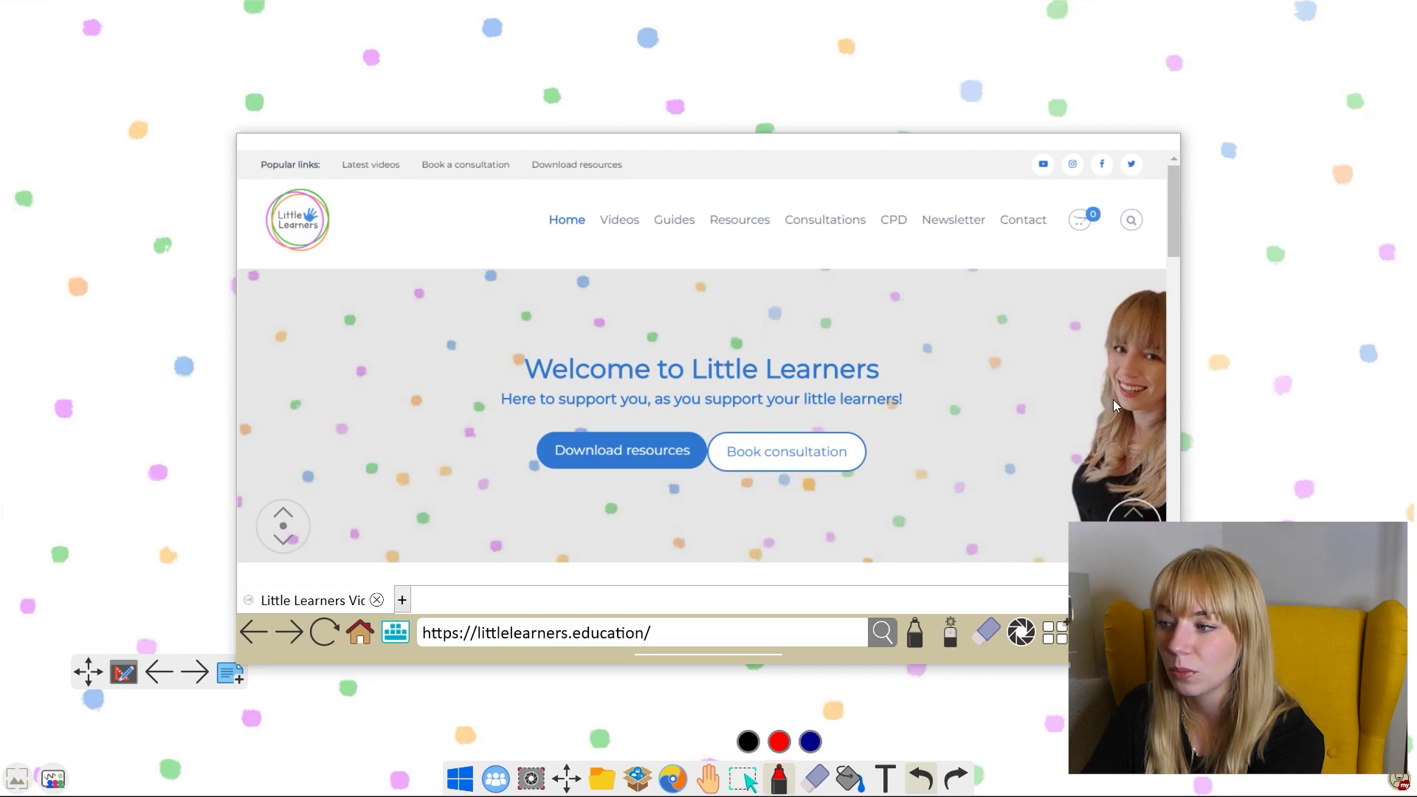
# Look through the Little Learners home page and the teaching packs on its Resources page.
pyautogui.scroll(-3, 1113, 400)
pyautogui.scroll(-3, 1116, 406)
pyautogui.scroll(6, 1116, 406)
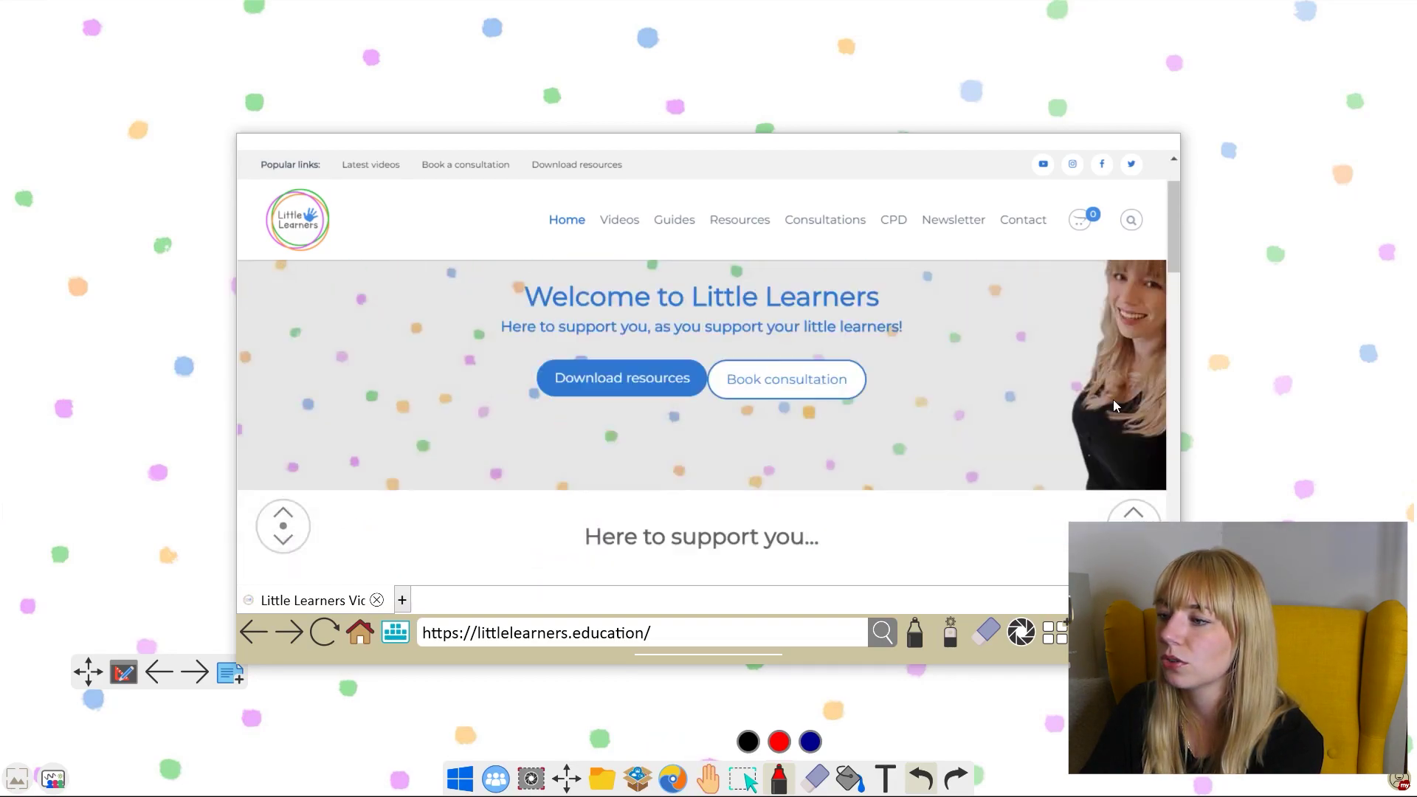
pyautogui.click(746, 224)
pyautogui.scroll(-3, 1031, 416)
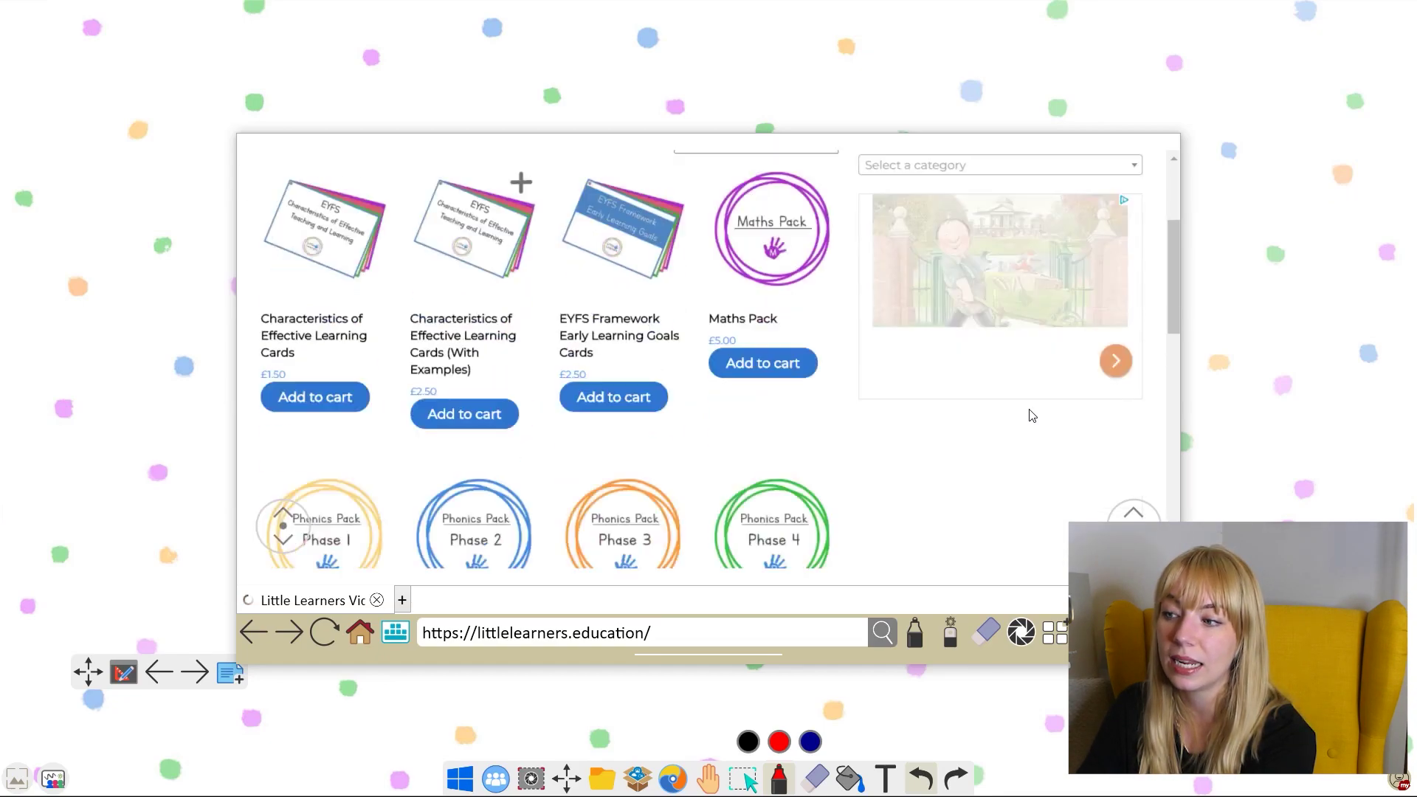
pyautogui.scroll(-4, 1032, 415)
pyautogui.scroll(7, 1028, 408)
pyautogui.click(825, 632)
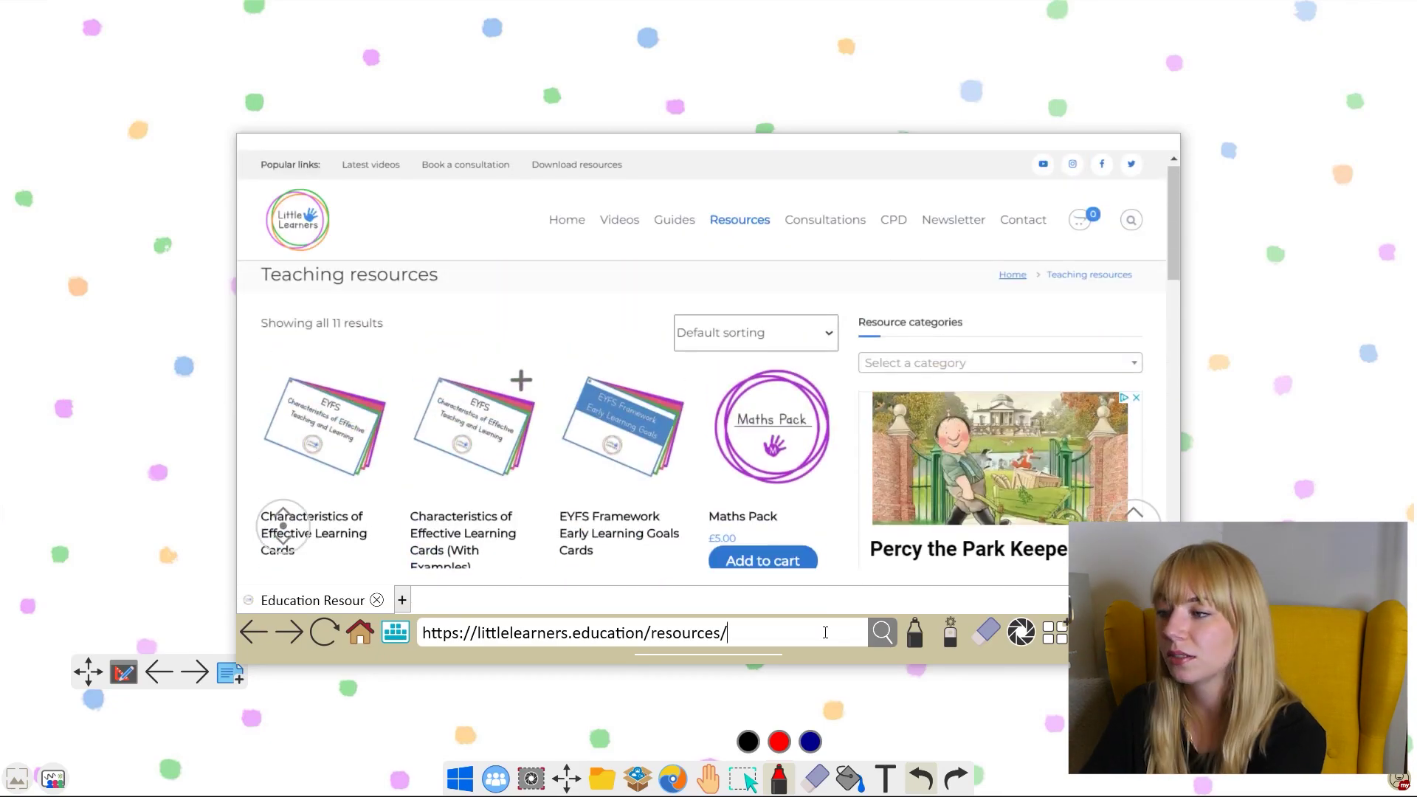
pyautogui.hotkey('ctrl', 'a')
pyautogui.write('https://www.phonicsbloom.com/uk/game/odd-and-bob?phase=2')
pyautogui.press('Return')
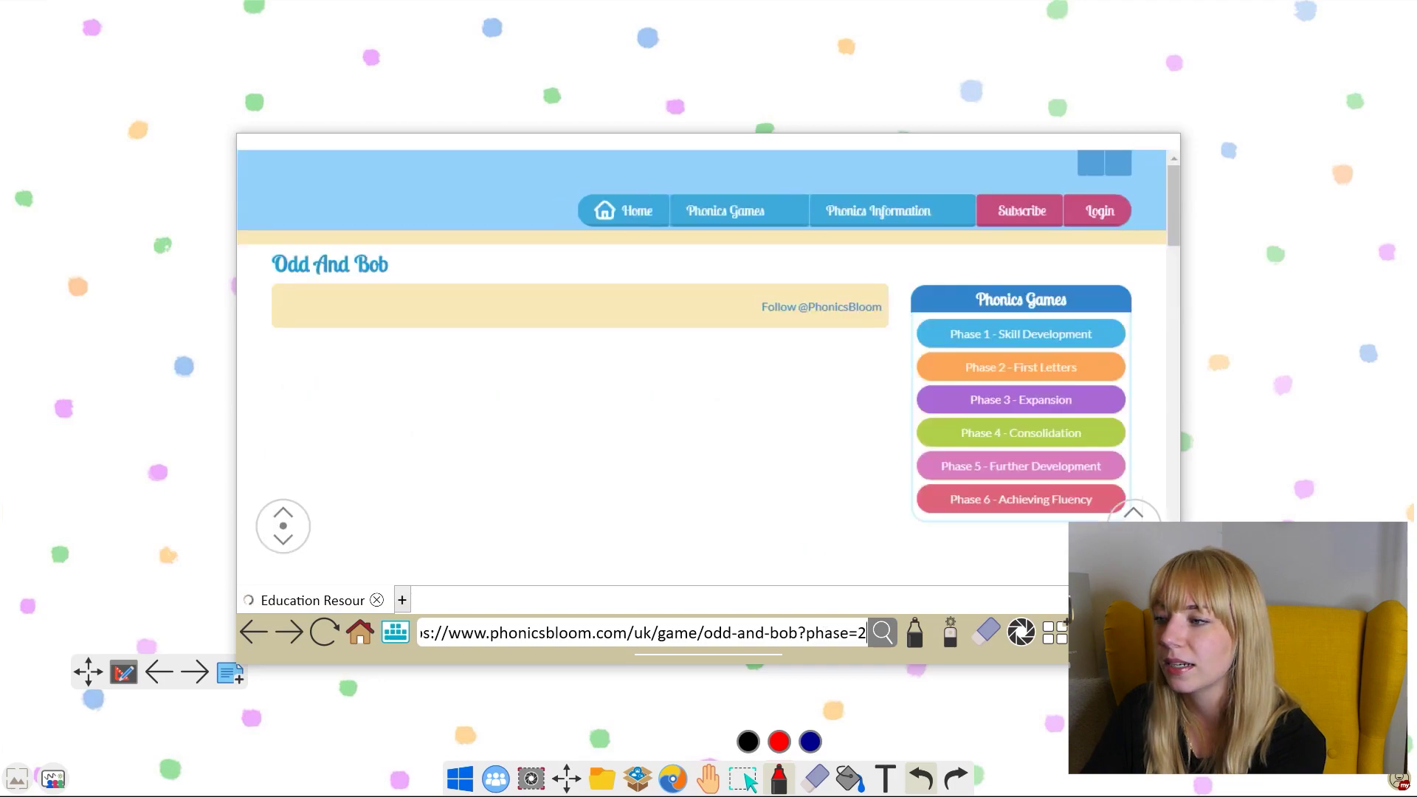
pyautogui.scroll(-3, 564, 356)
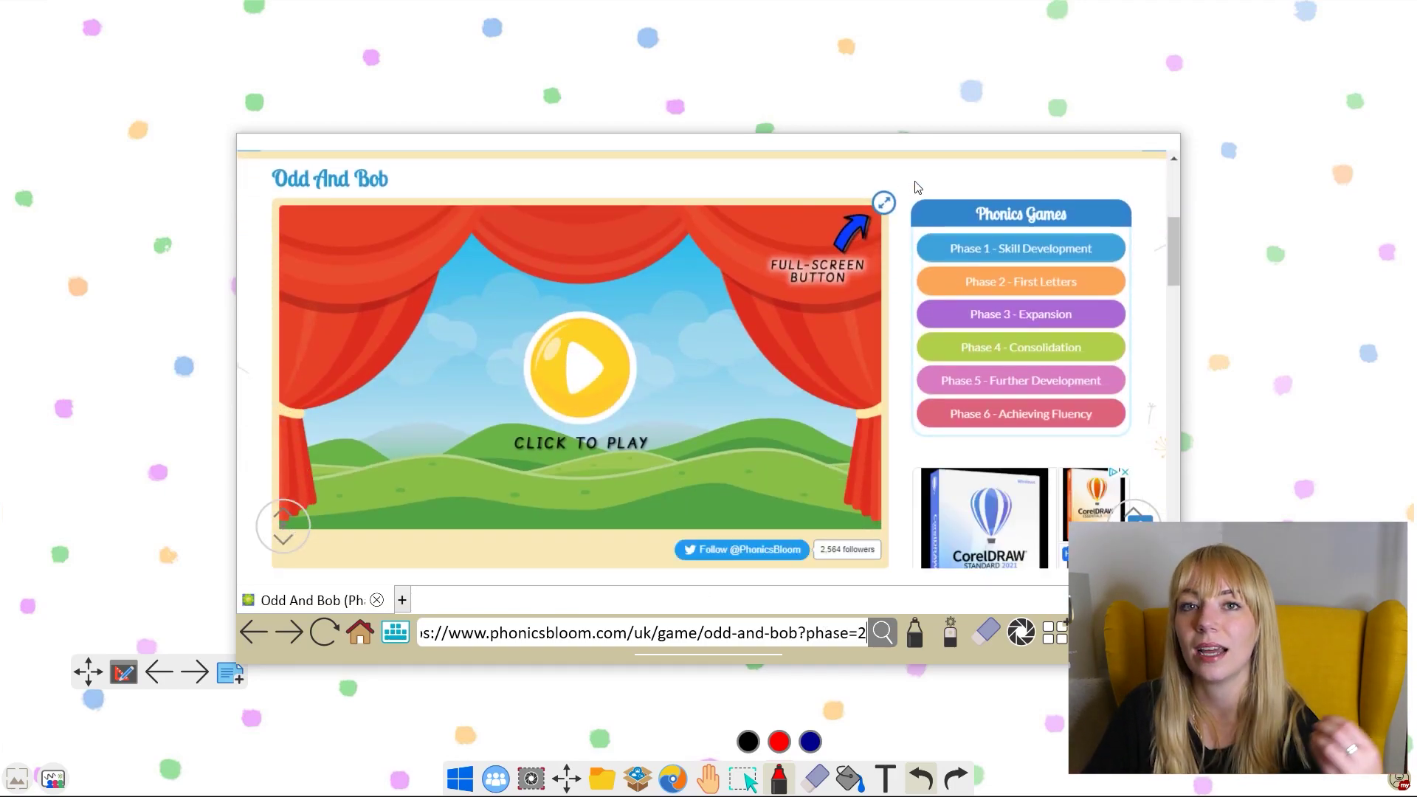
pyautogui.scroll(-3, 828, 401)
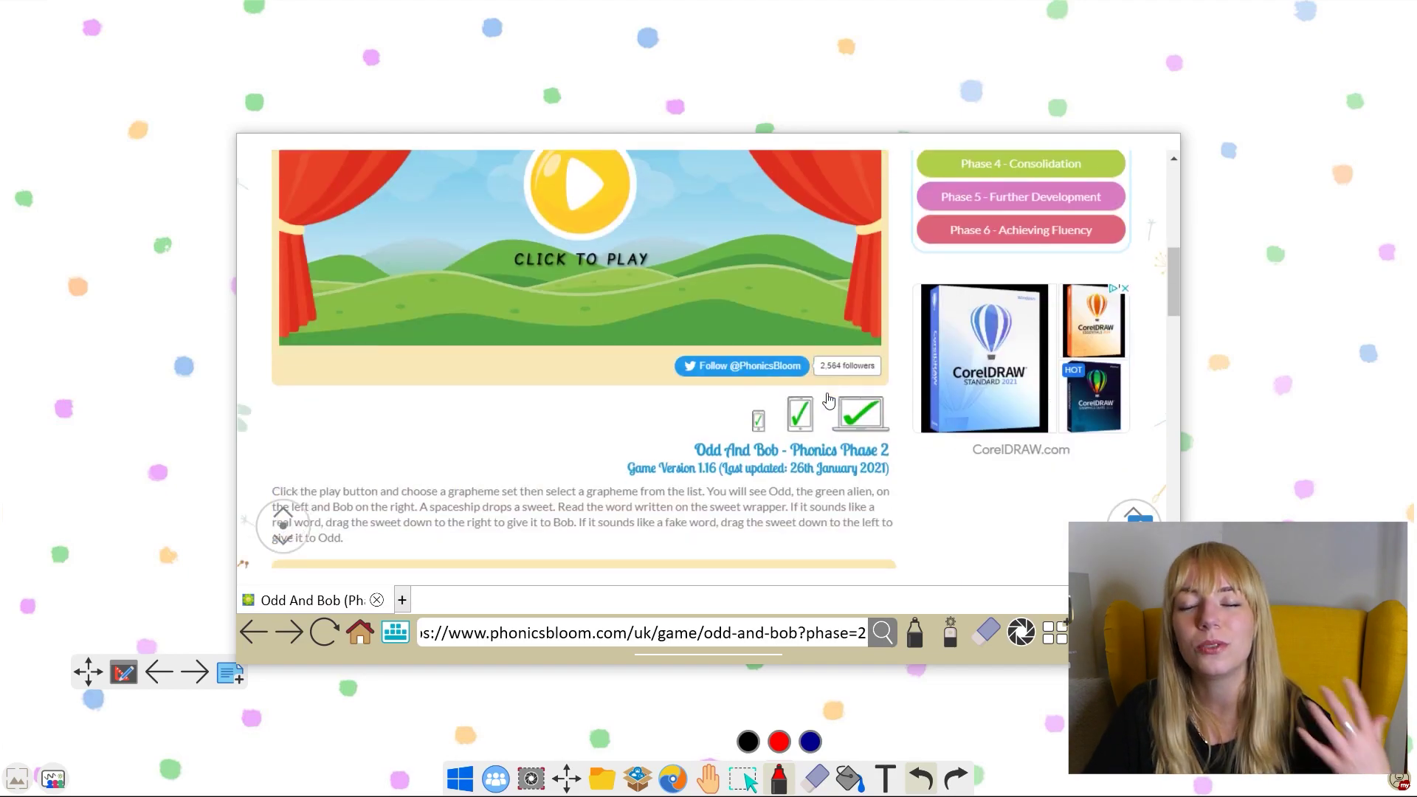
pyautogui.scroll(3, 828, 401)
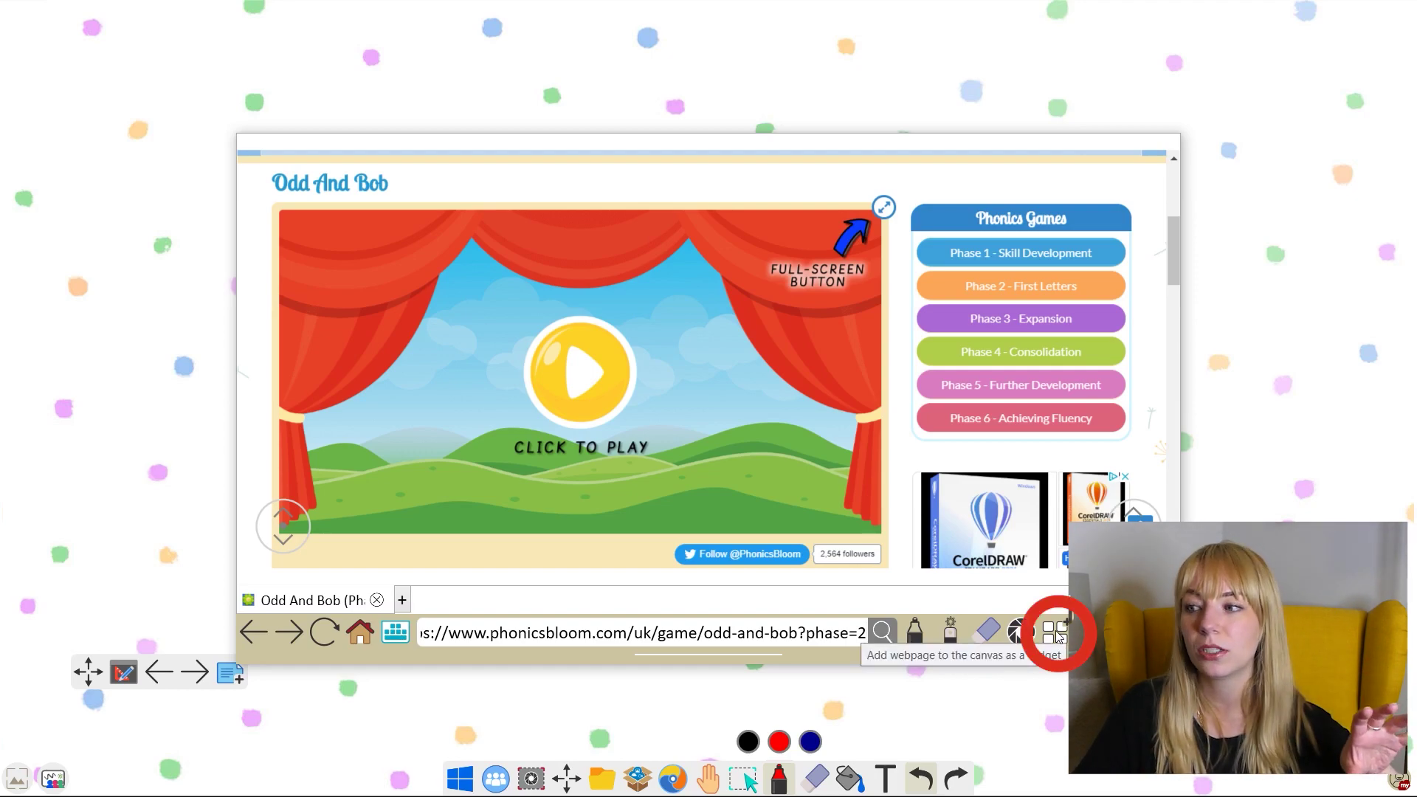
pyautogui.click(1055, 633)
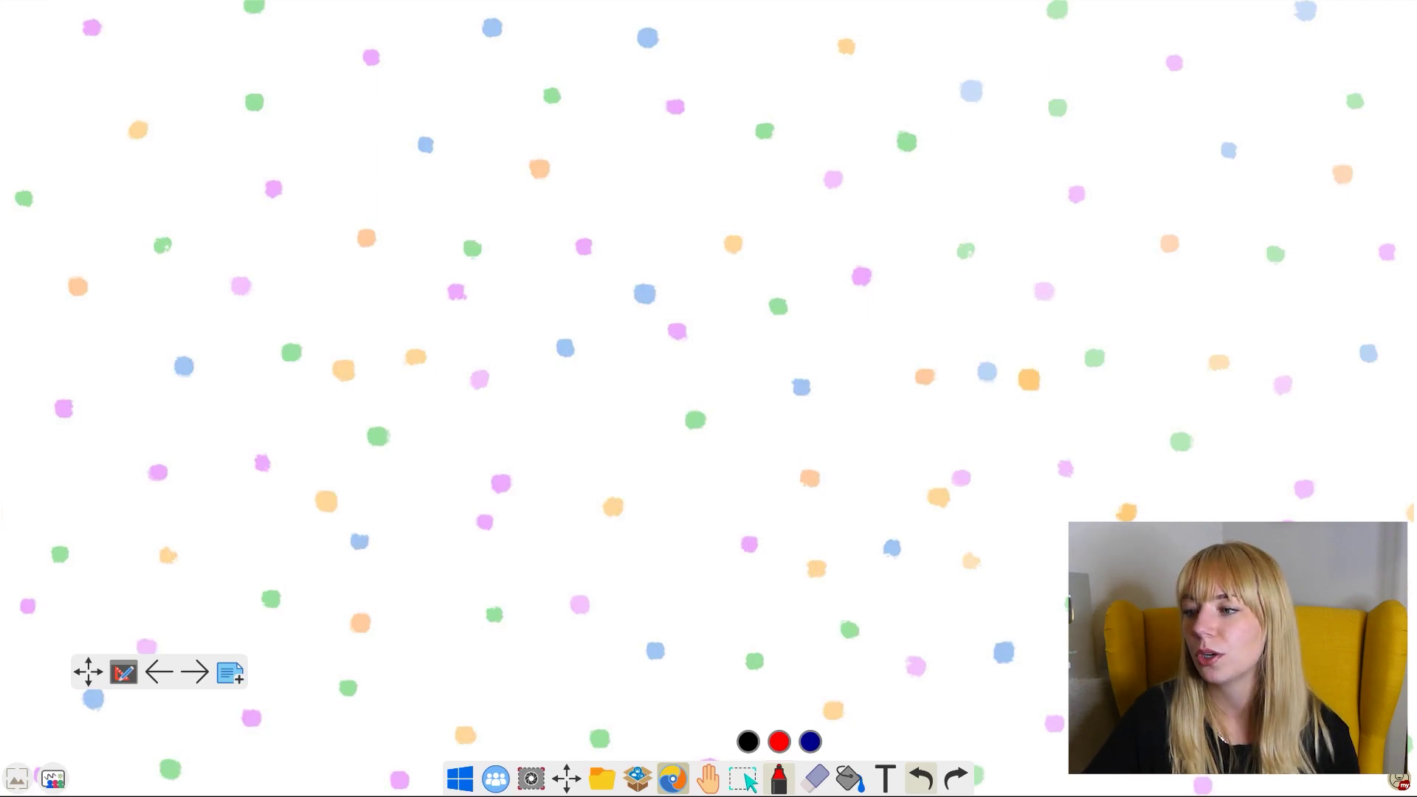
# Add the dice tool to the canvas, place it enlarged in the upper-left corner with a transparent background, and roll it.
pyautogui.hotkey('ctrl', 'o')
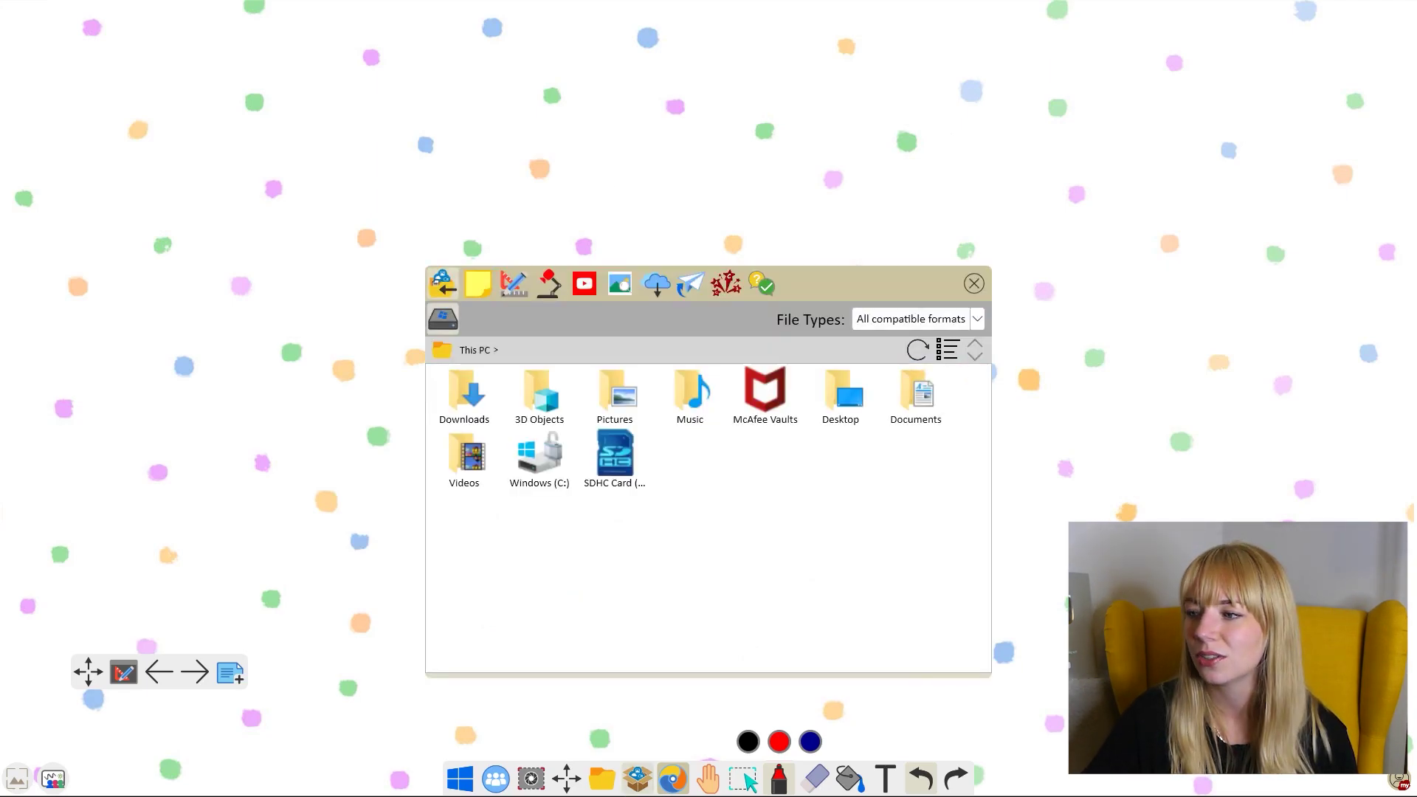
pyautogui.click(514, 283)
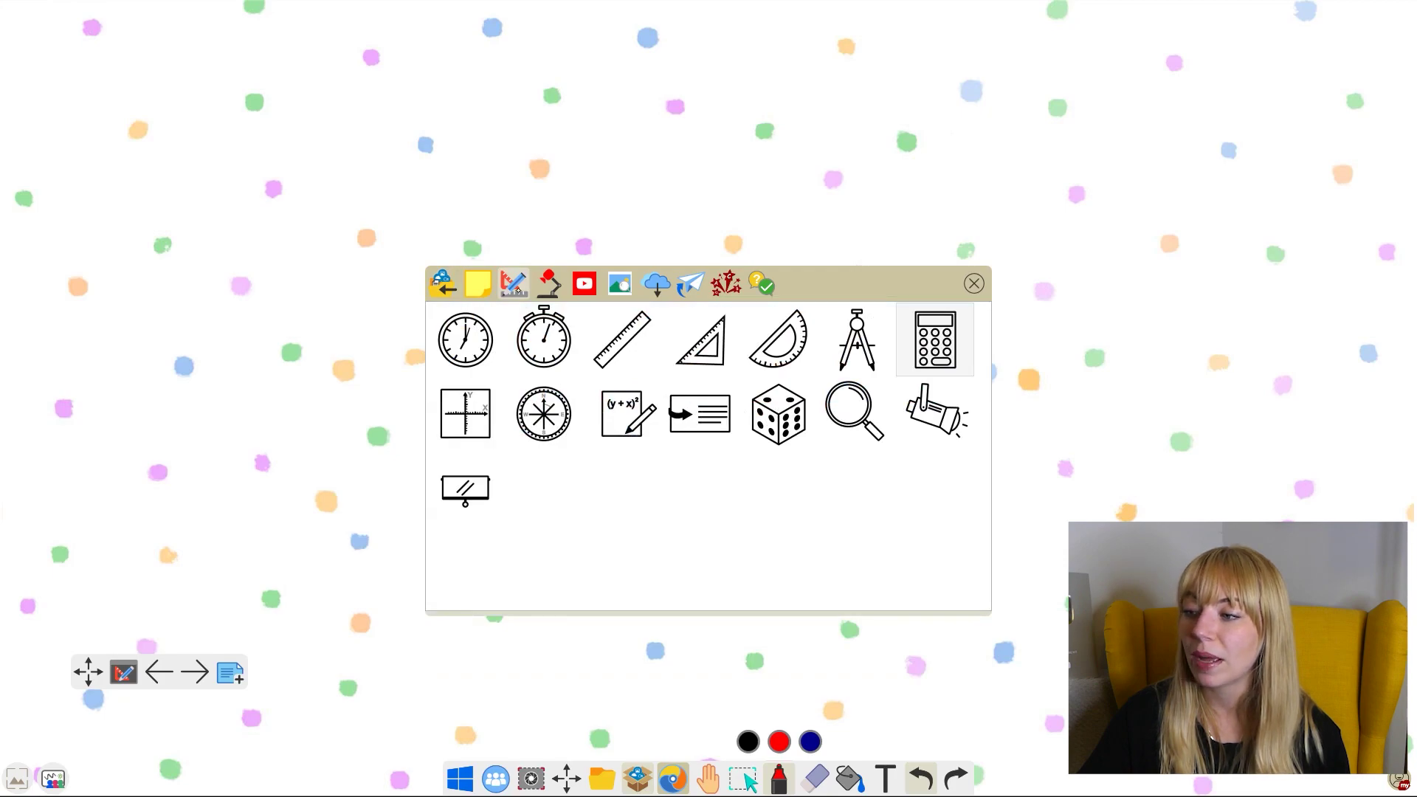
pyautogui.moveTo(849, 453); pyautogui.dragTo(1093, 425)
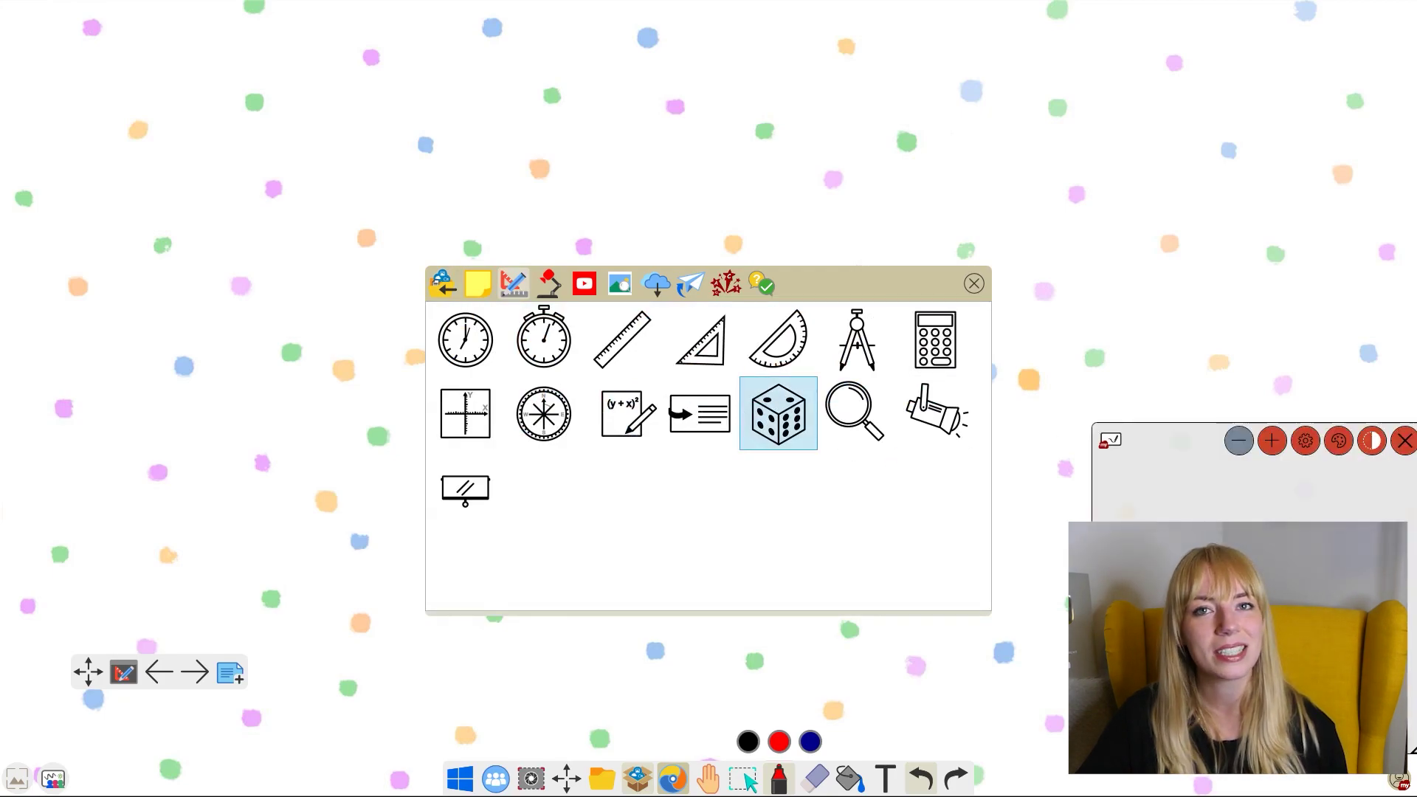
pyautogui.click(1158, 334)
pyautogui.moveTo(1181, 448); pyautogui.dragTo(654, 258)
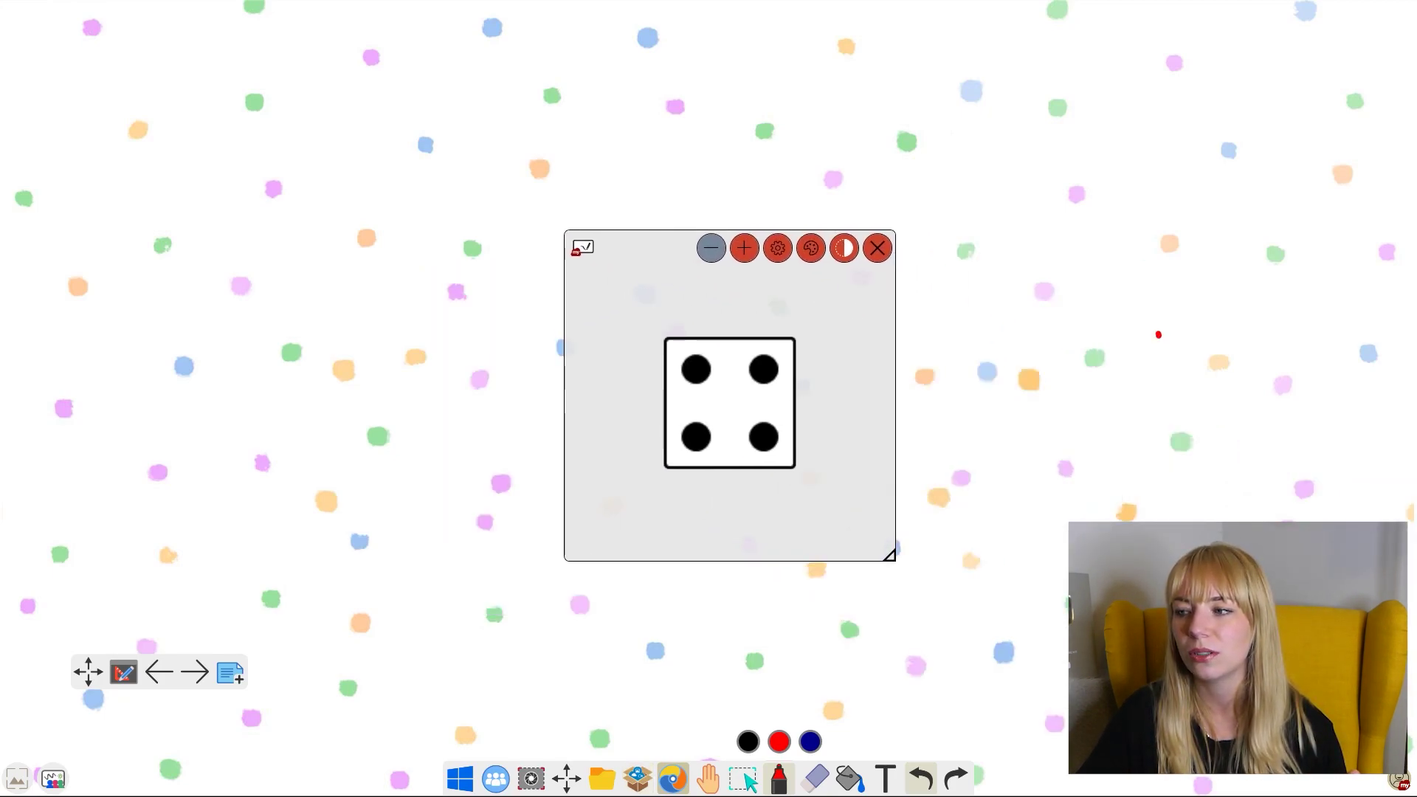
pyautogui.hotkey('ctrl', 'z')
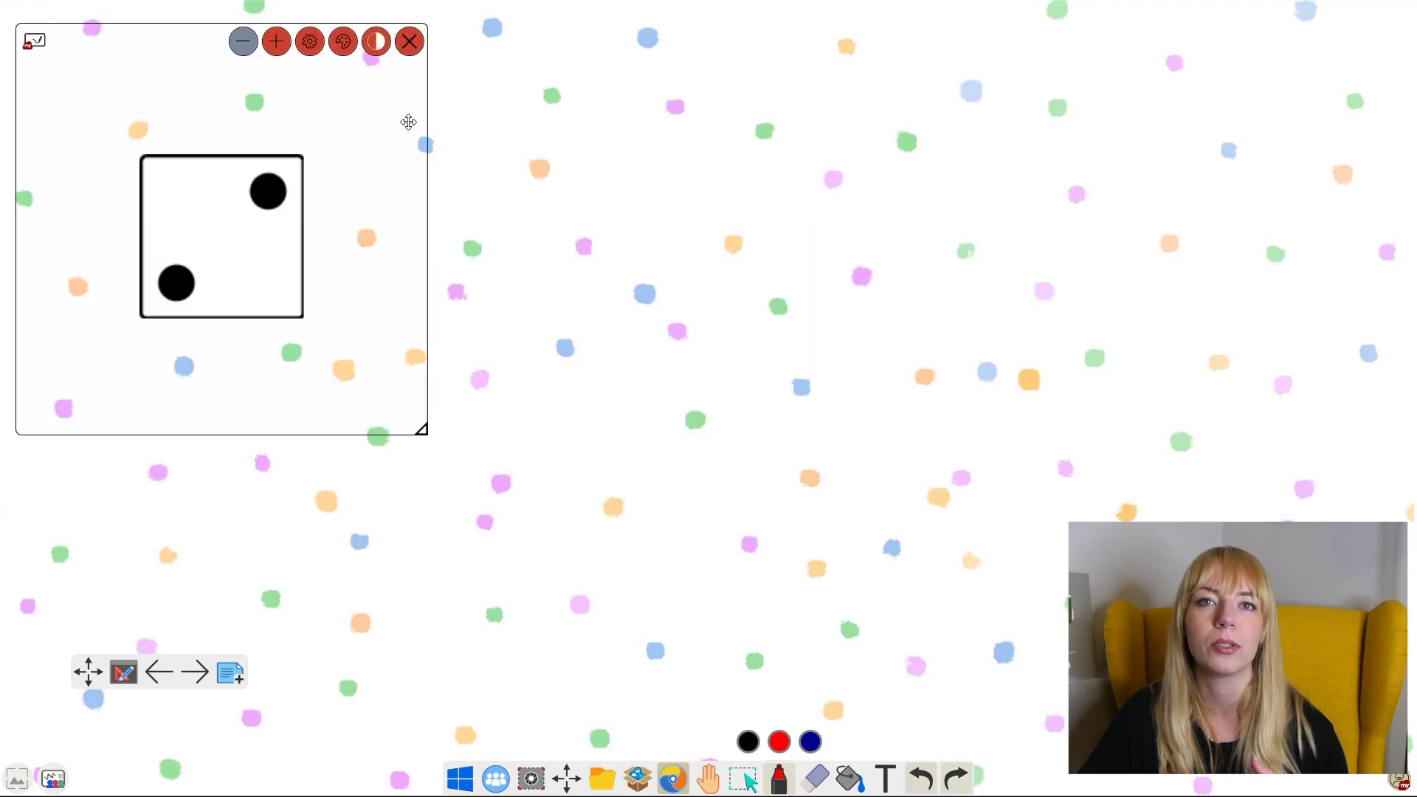
pyautogui.click(244, 270)
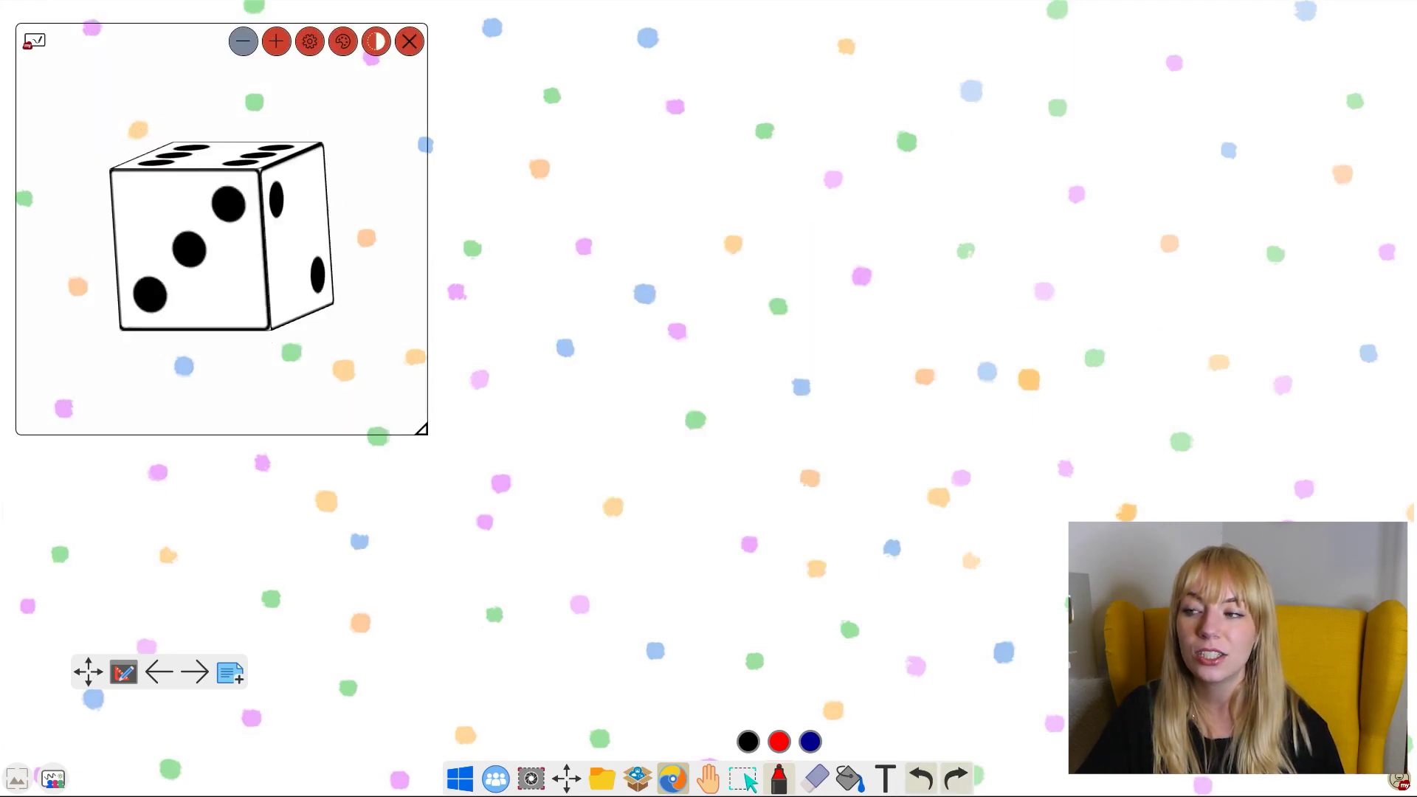
pyautogui.moveTo(988, 207)
pyautogui.mouseDown()
pyautogui.moveTo(768, 215)
pyautogui.moveTo(700, 375)
pyautogui.moveTo(890, 341)
pyautogui.moveTo(831, 656)
pyautogui.moveTo(691, 570)
pyautogui.mouseUp()
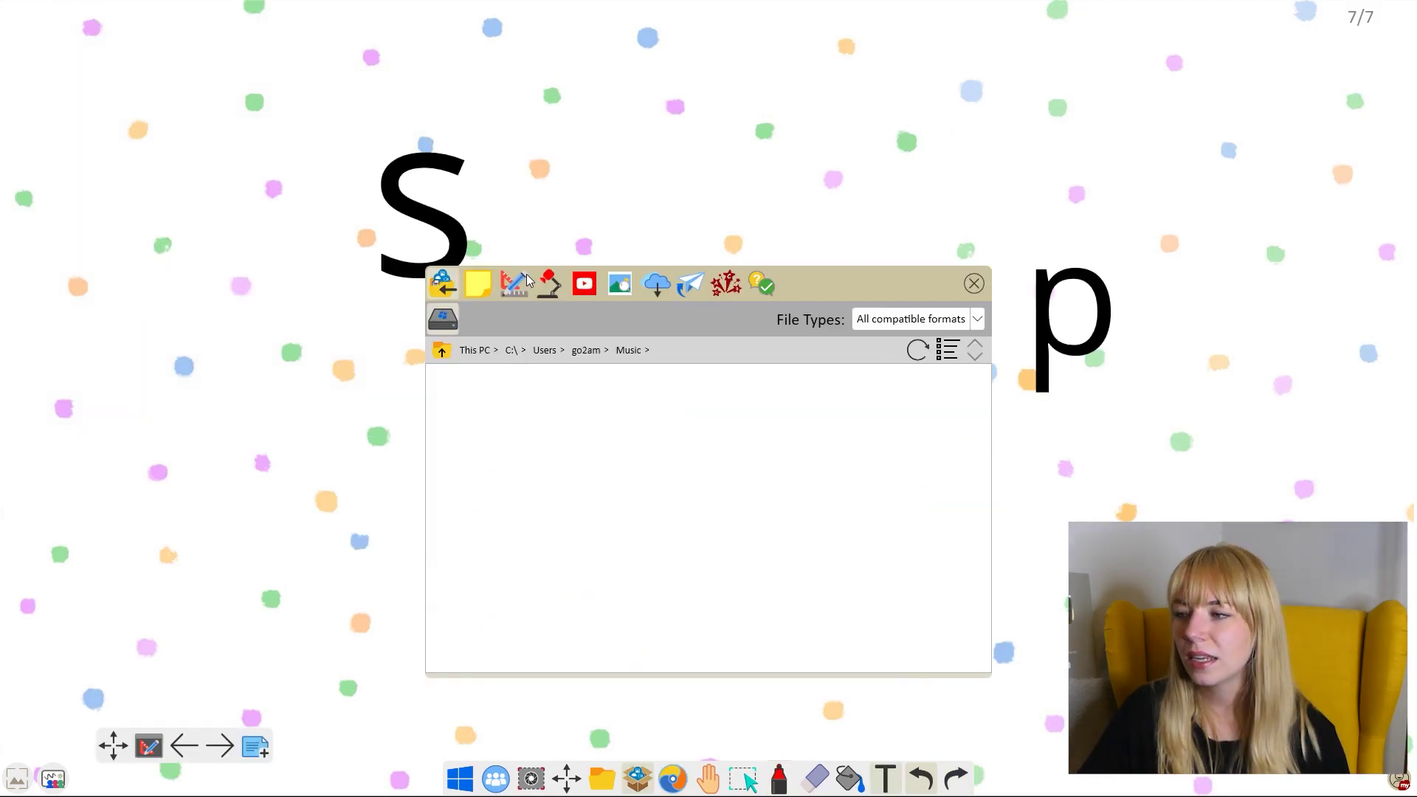
# Add the spotlight tool over the page with the large letters s and p.
pyautogui.click(528, 279)
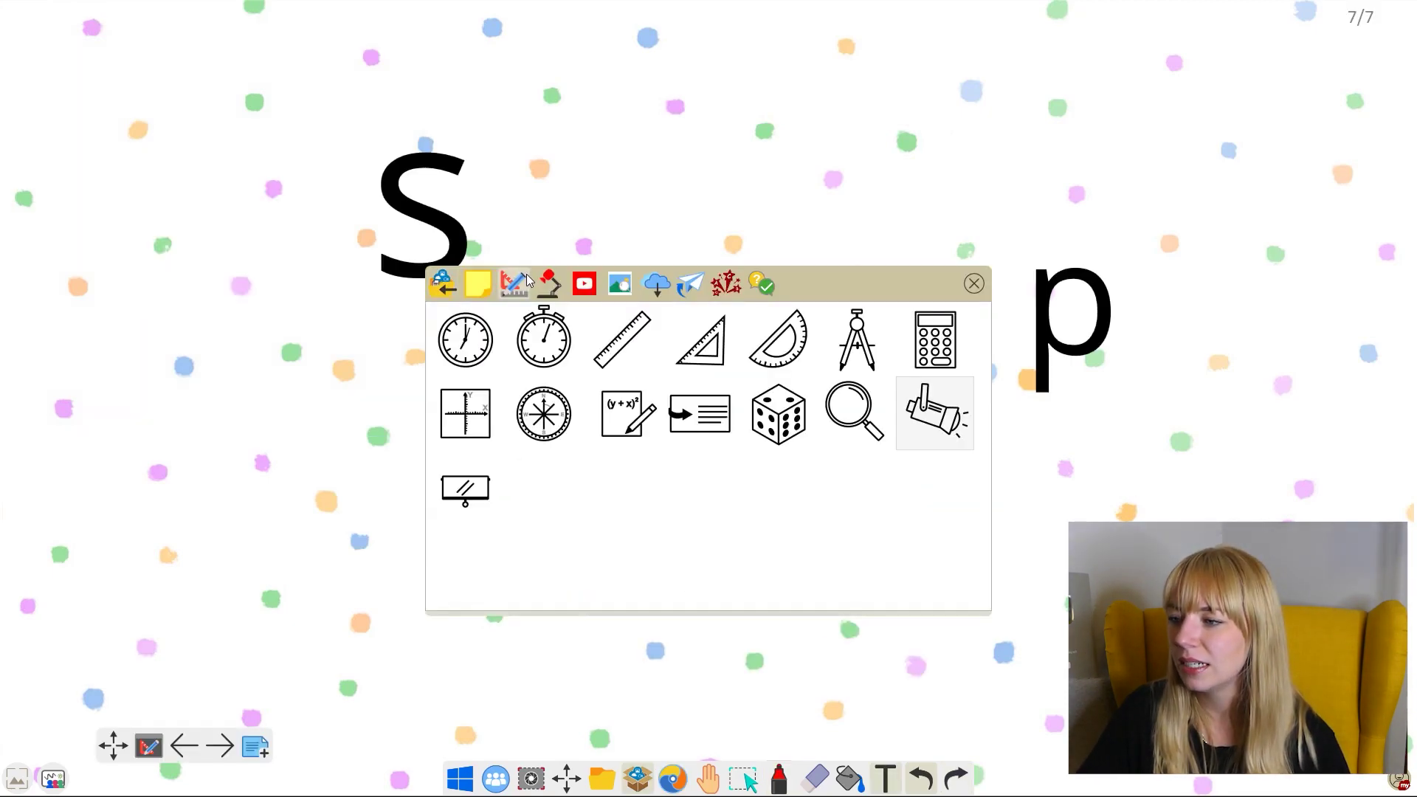
pyautogui.click(946, 420)
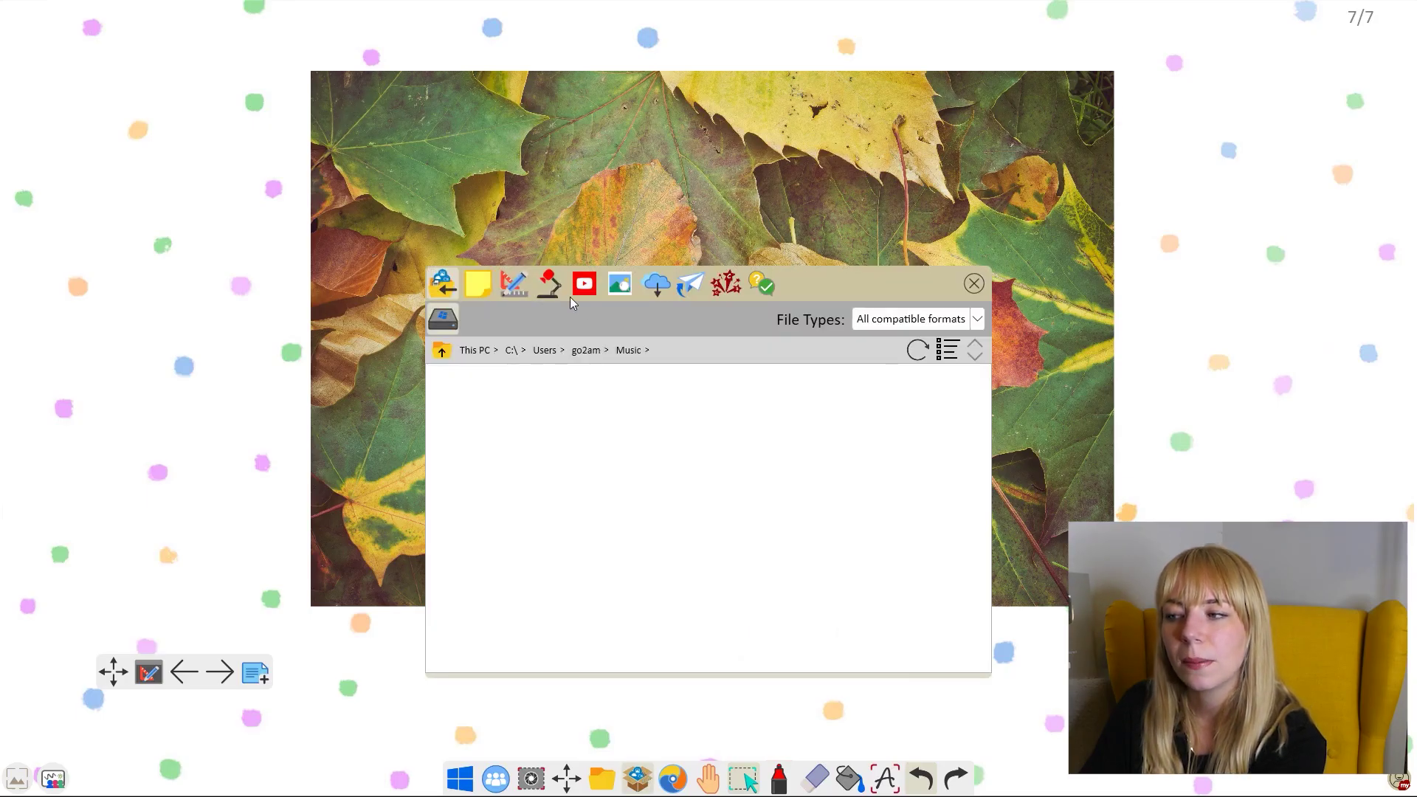
# Add the magnifying glass tool over the autumn leaves picture and move it to another part of the picture.
pyautogui.click(513, 288)
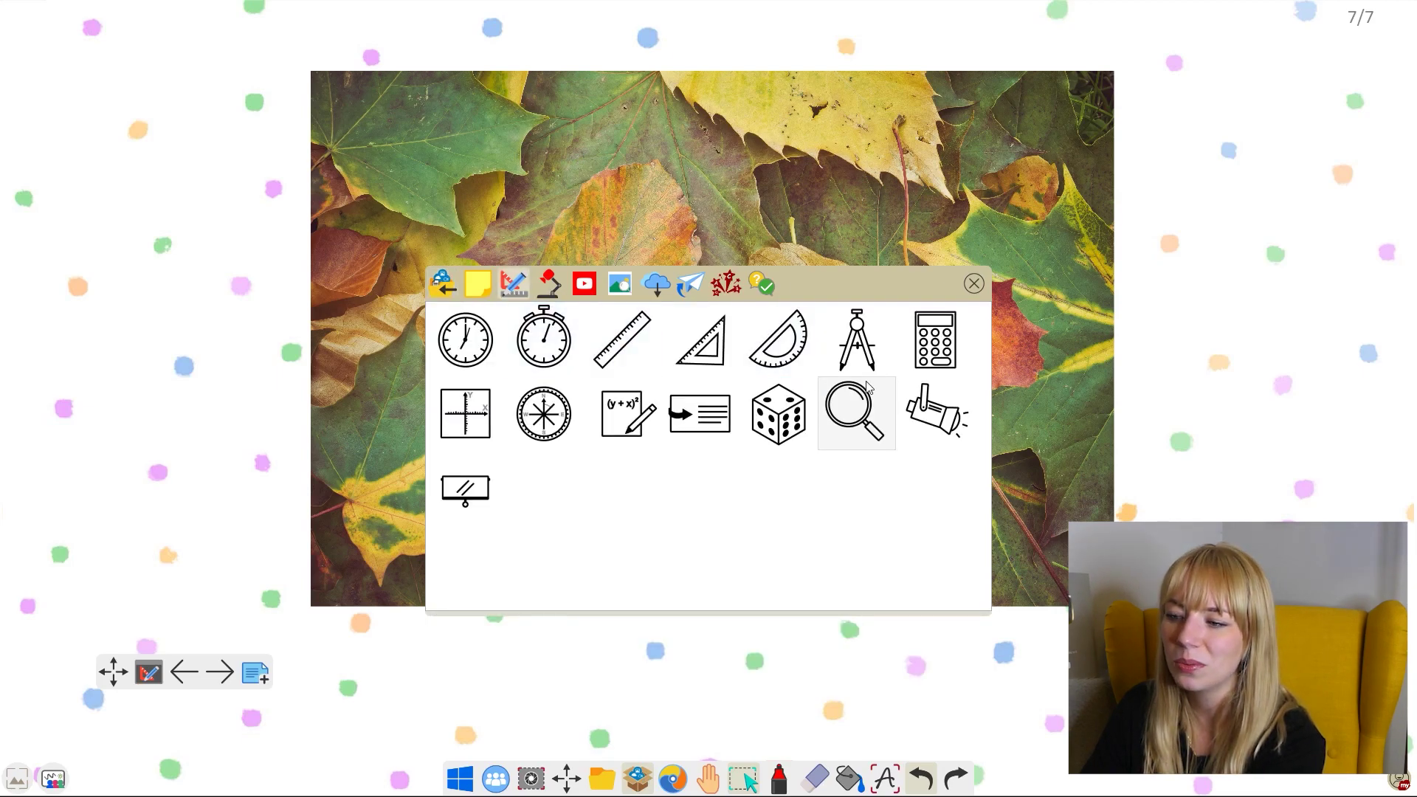
pyautogui.click(856, 414)
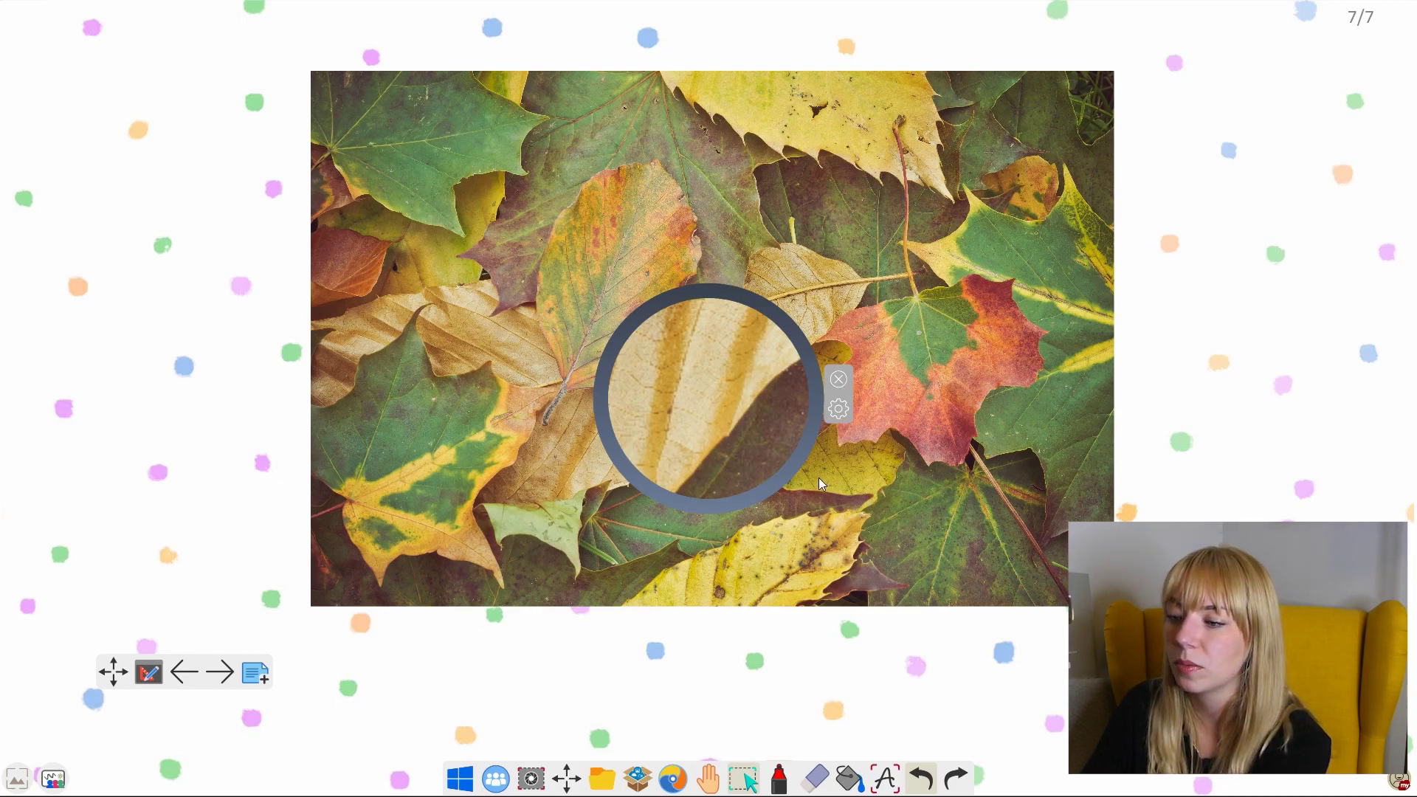
pyautogui.moveTo(818, 477); pyautogui.dragTo(713, 265)
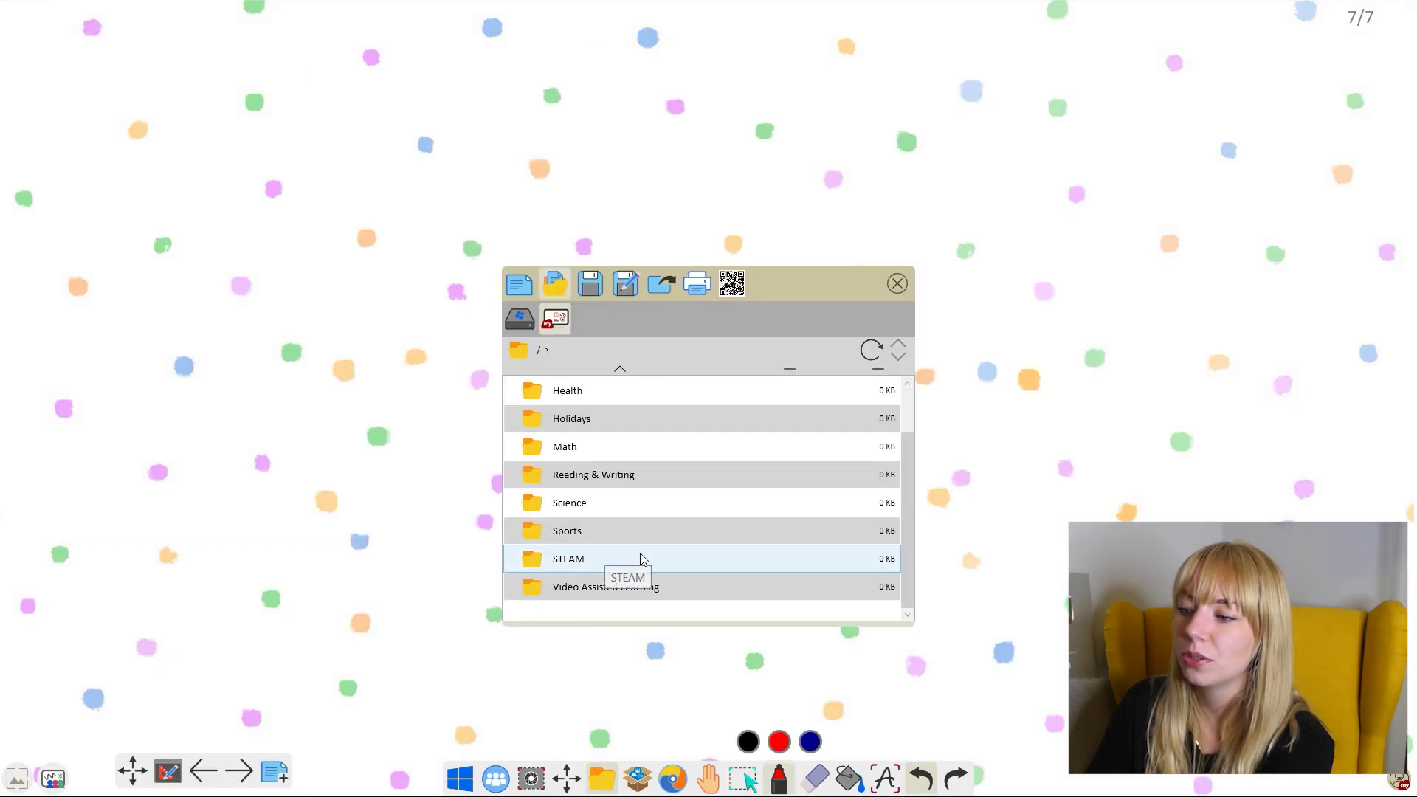
# Open the ready-made crocodile number-comparison activity from the Math folder of premade lessons and advance through its pages.
pyautogui.scroll(2, 640, 555)
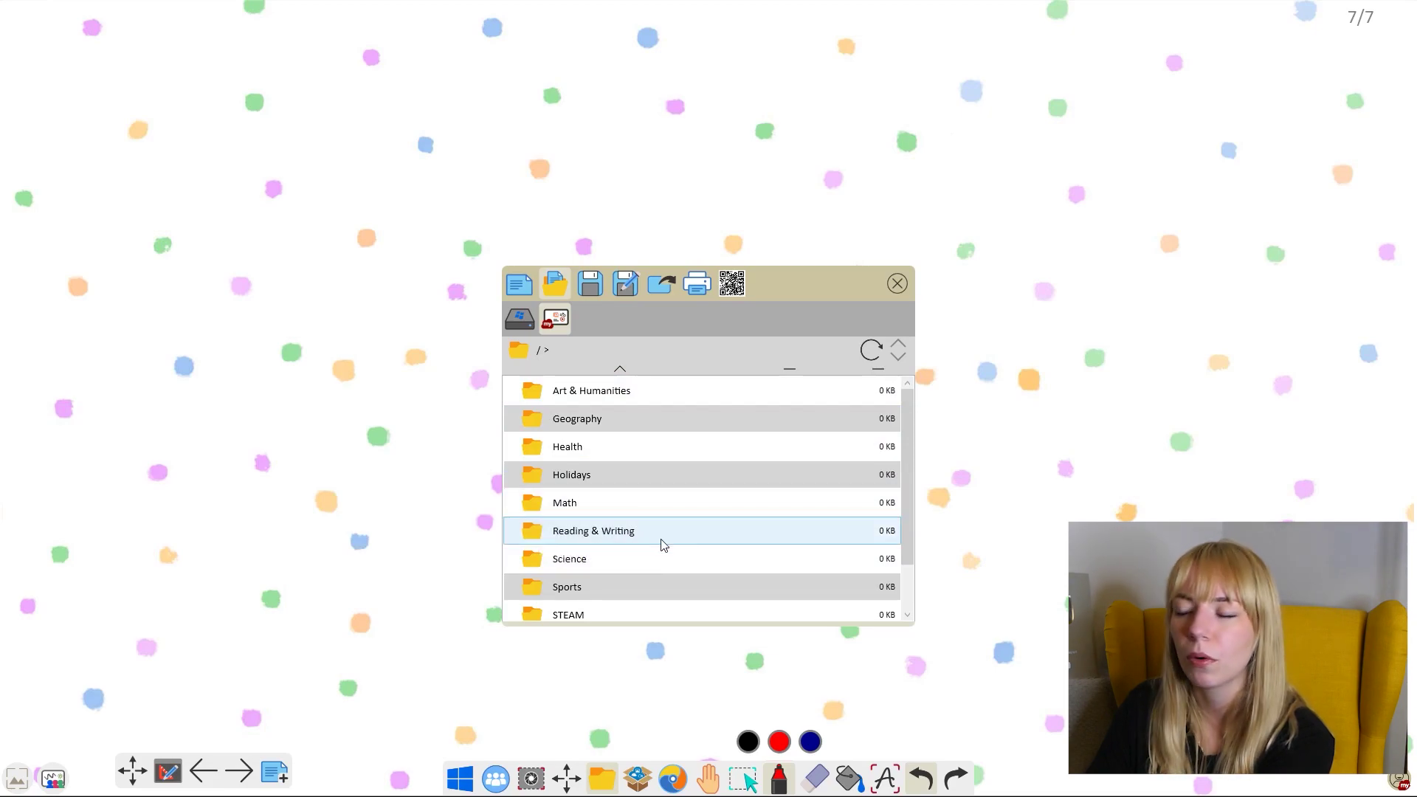
pyautogui.doubleClick(654, 514)
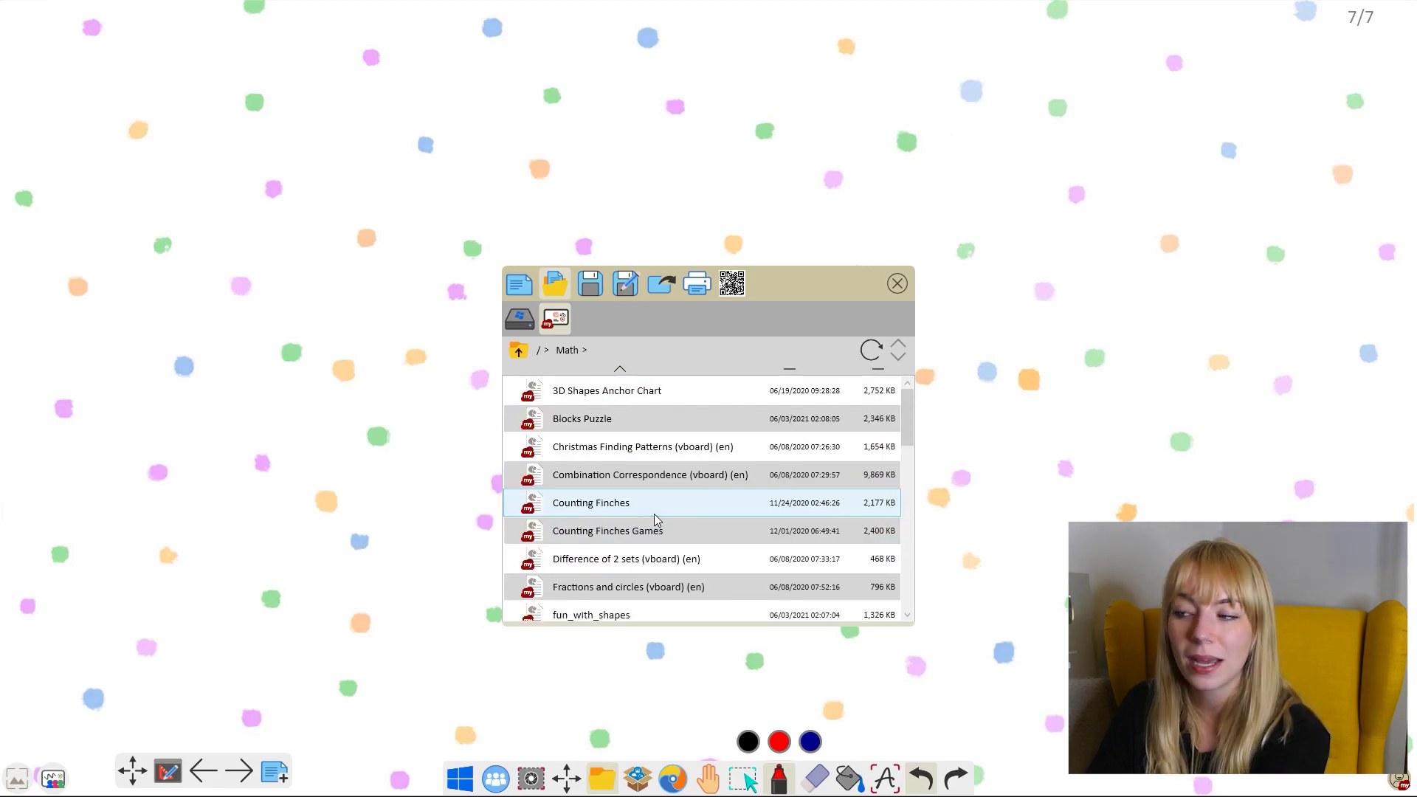
pyautogui.scroll(-10, 656, 518)
pyautogui.scroll(10, 642, 454)
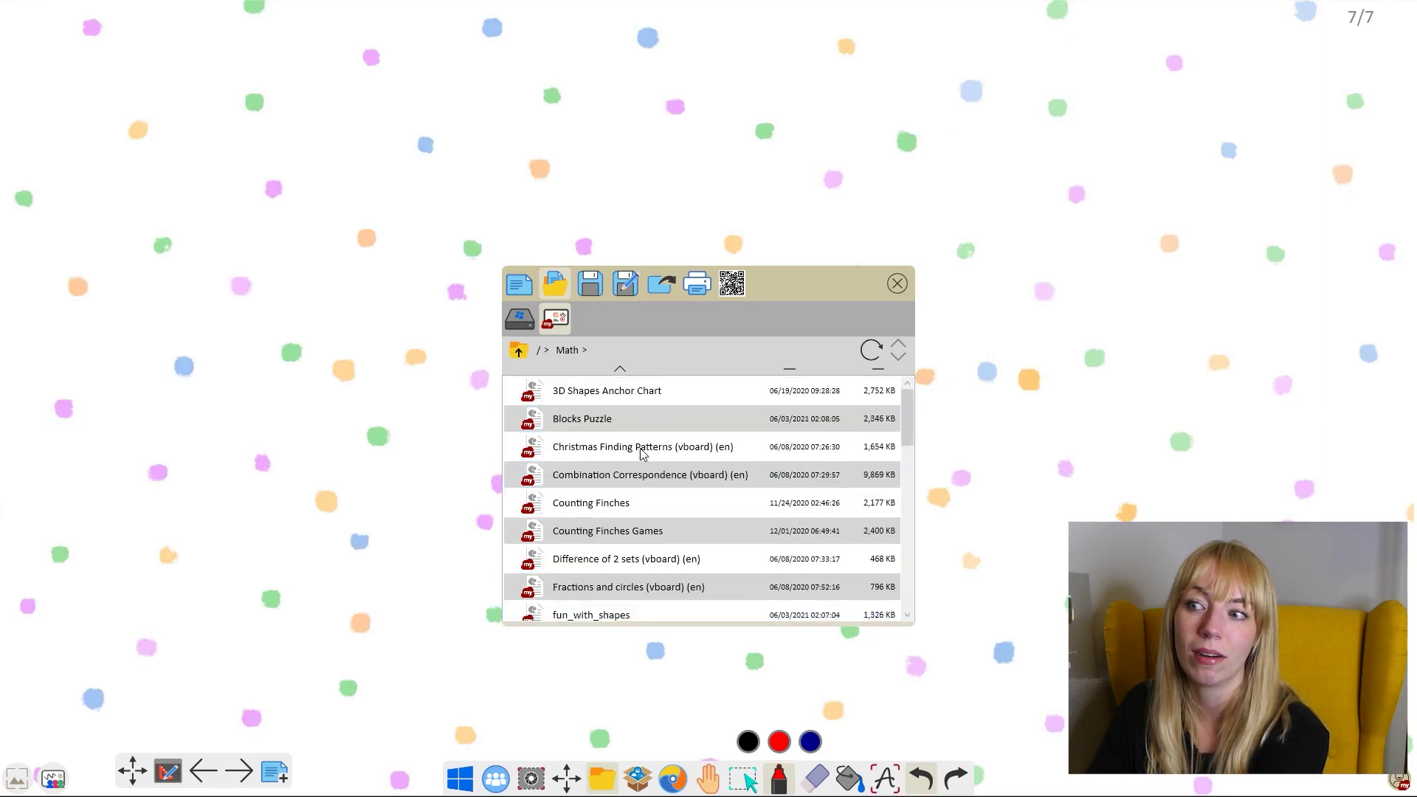
pyautogui.doubleClick(634, 613)
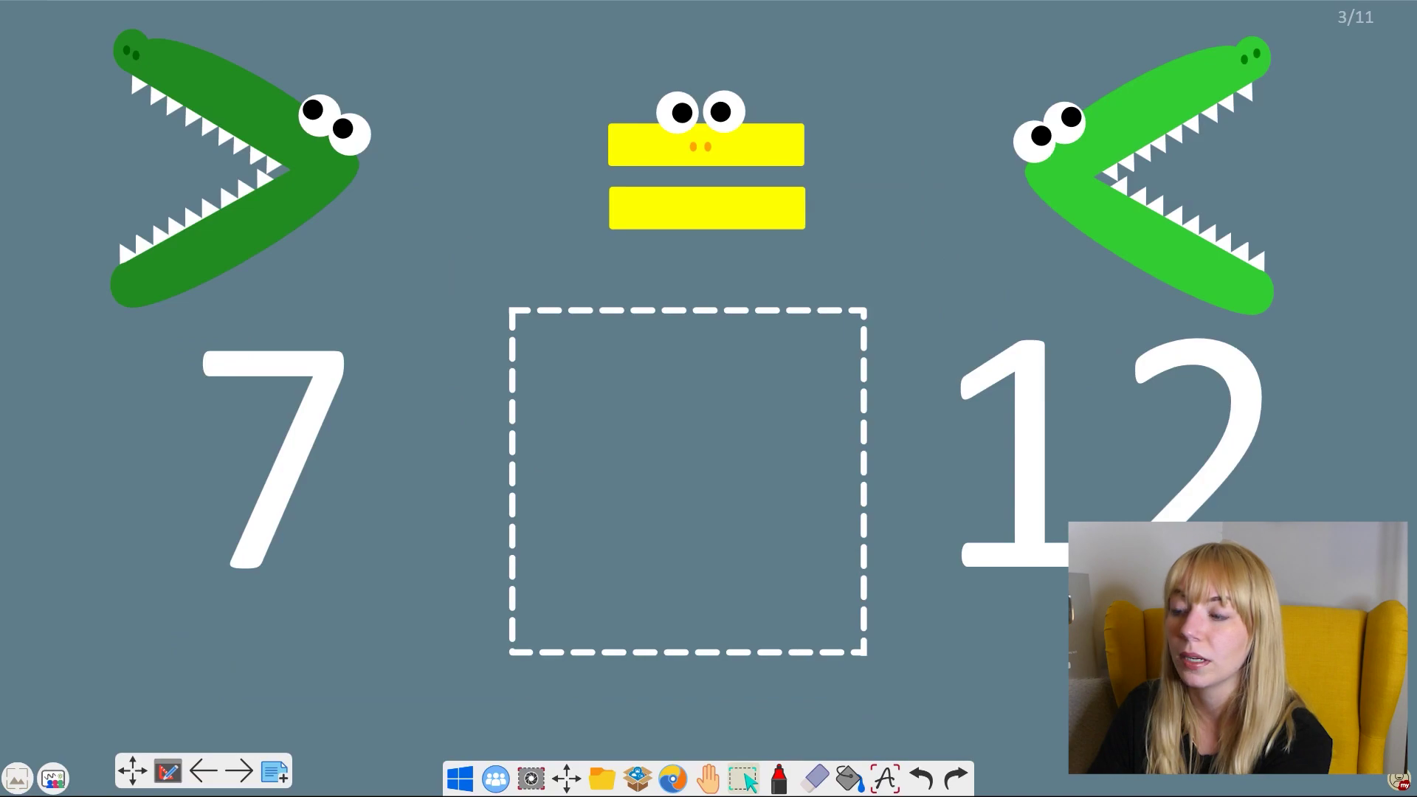
pyautogui.press('Right')
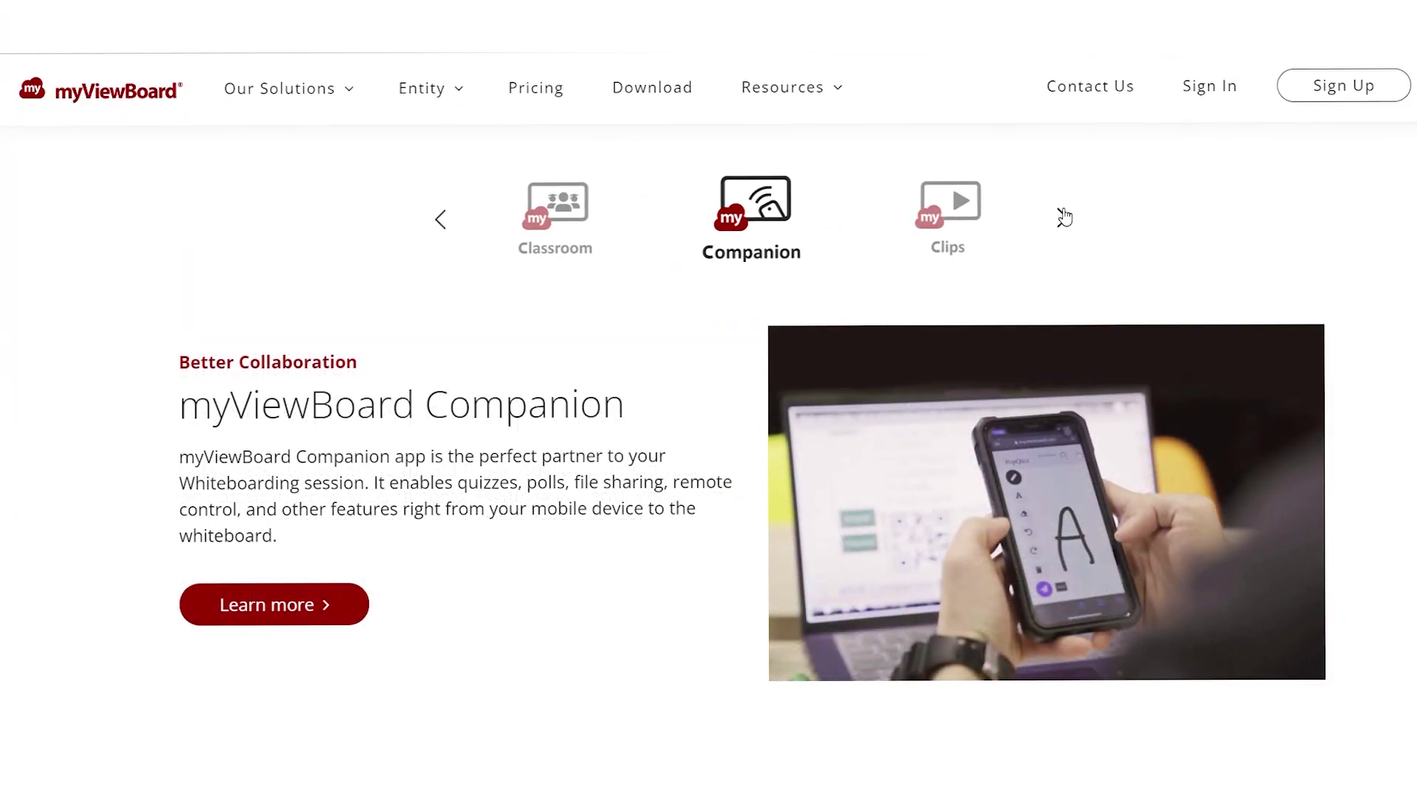
# Browse the product carousel on the myViewBoard website, going from Companion onward around to Whiteboard.
pyautogui.click(1064, 217)
pyautogui.click(1064, 217)
pyautogui.click(1063, 217)
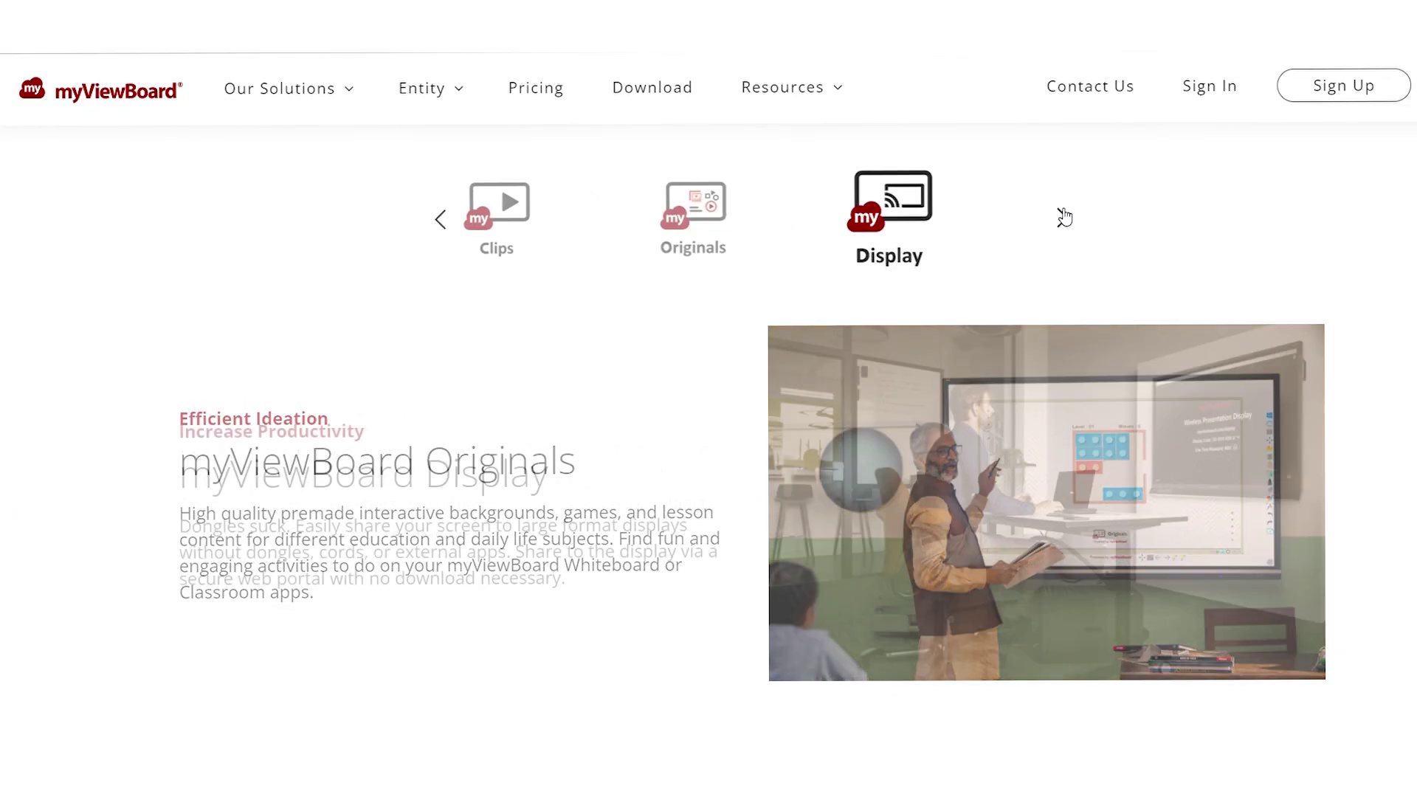
pyautogui.click(1063, 217)
pyautogui.click(1064, 217)
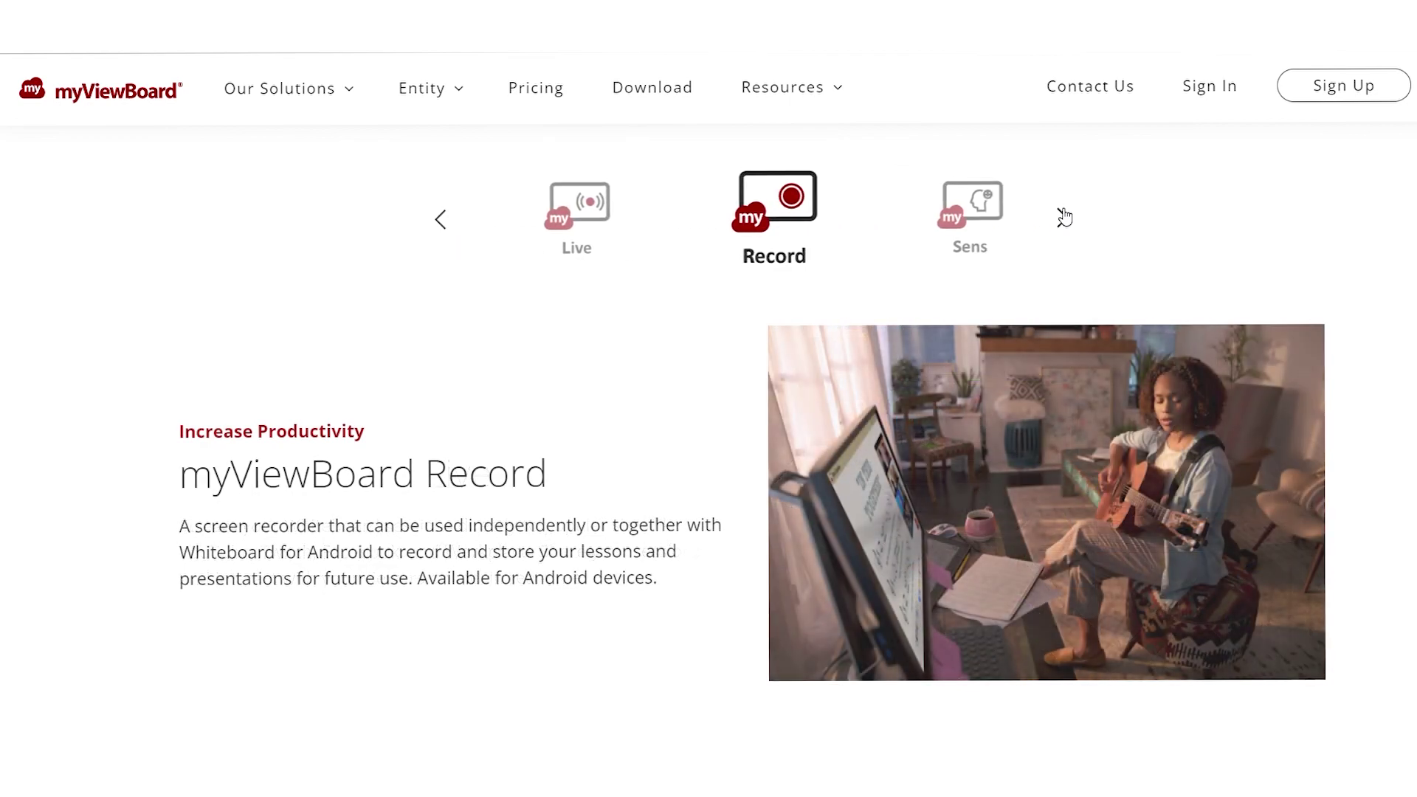
pyautogui.click(1064, 217)
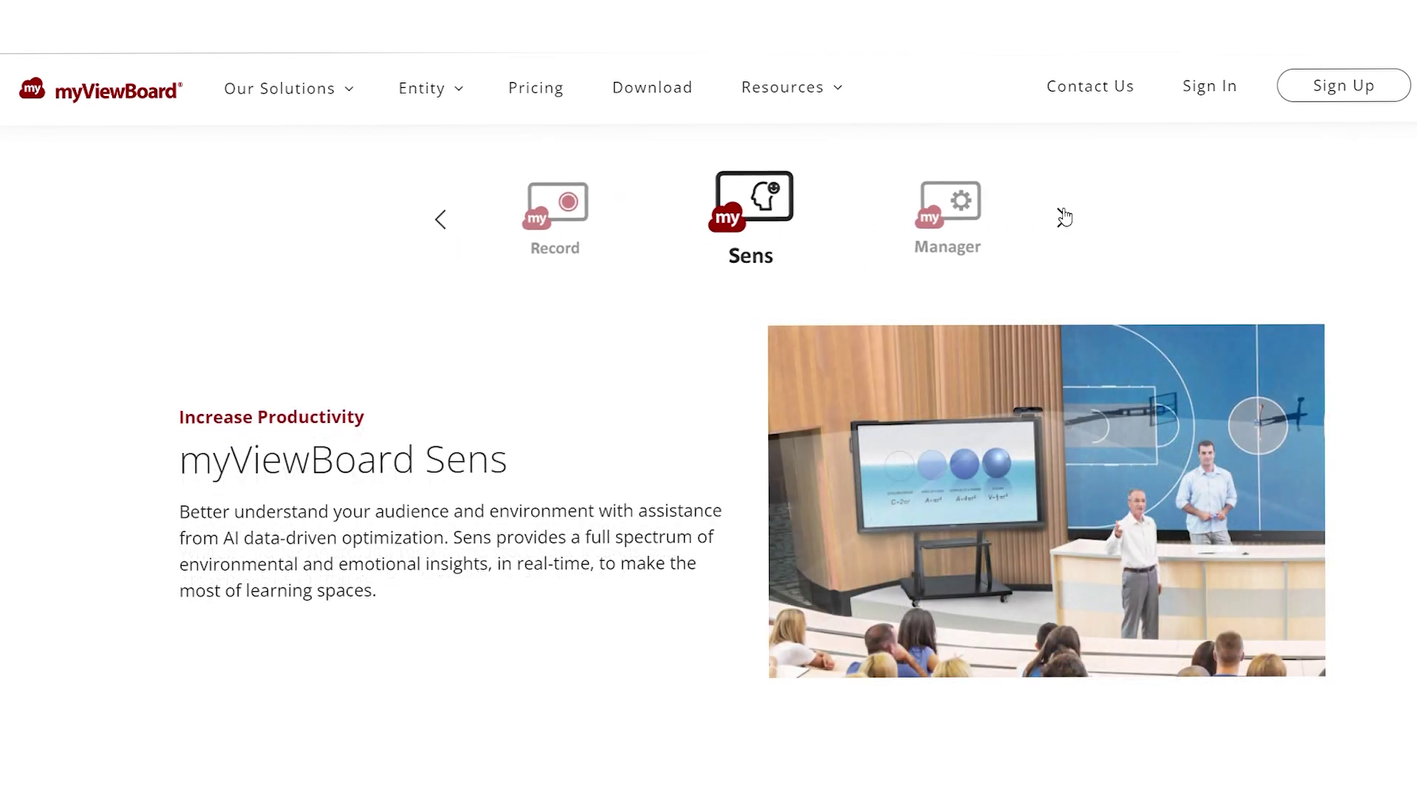
pyautogui.click(1064, 217)
pyautogui.click(1063, 217)
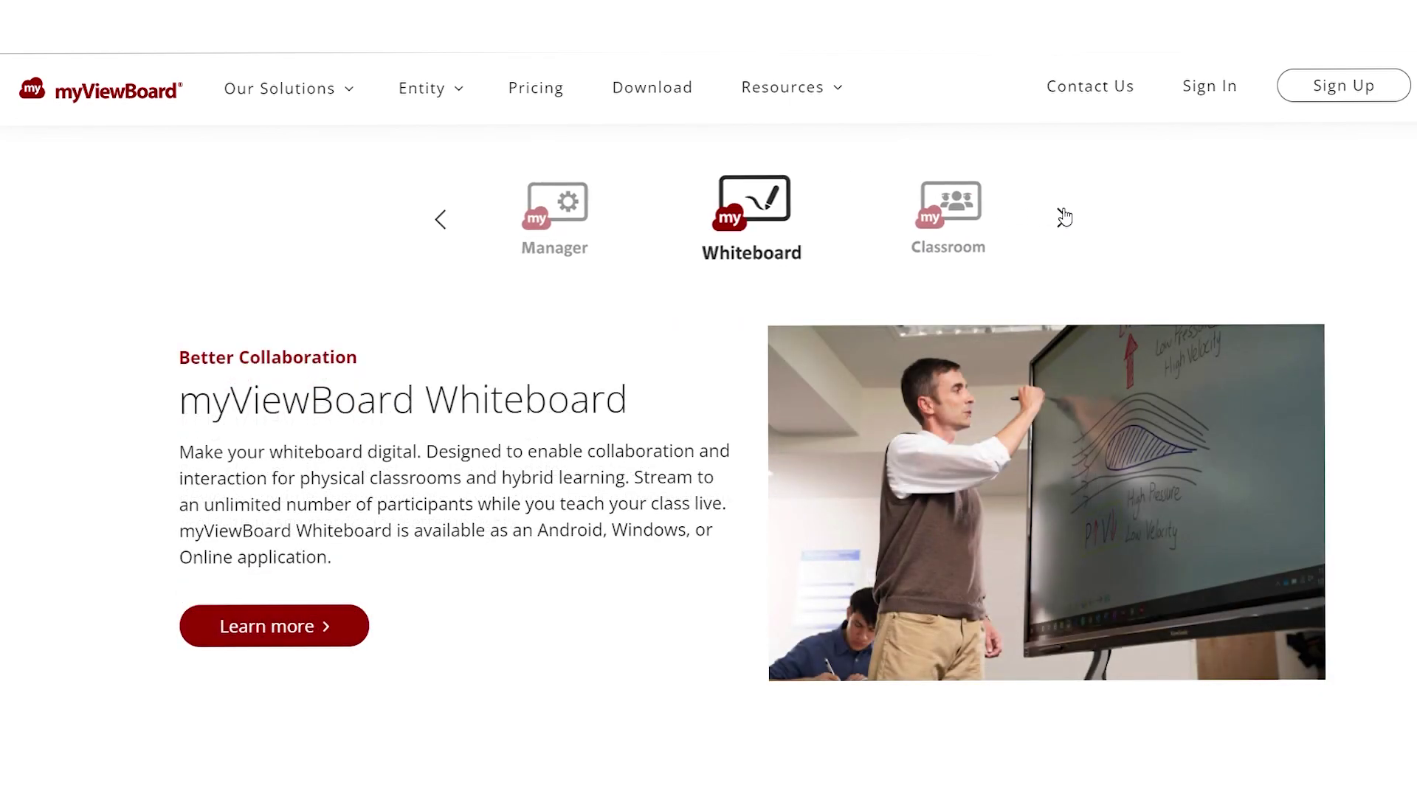